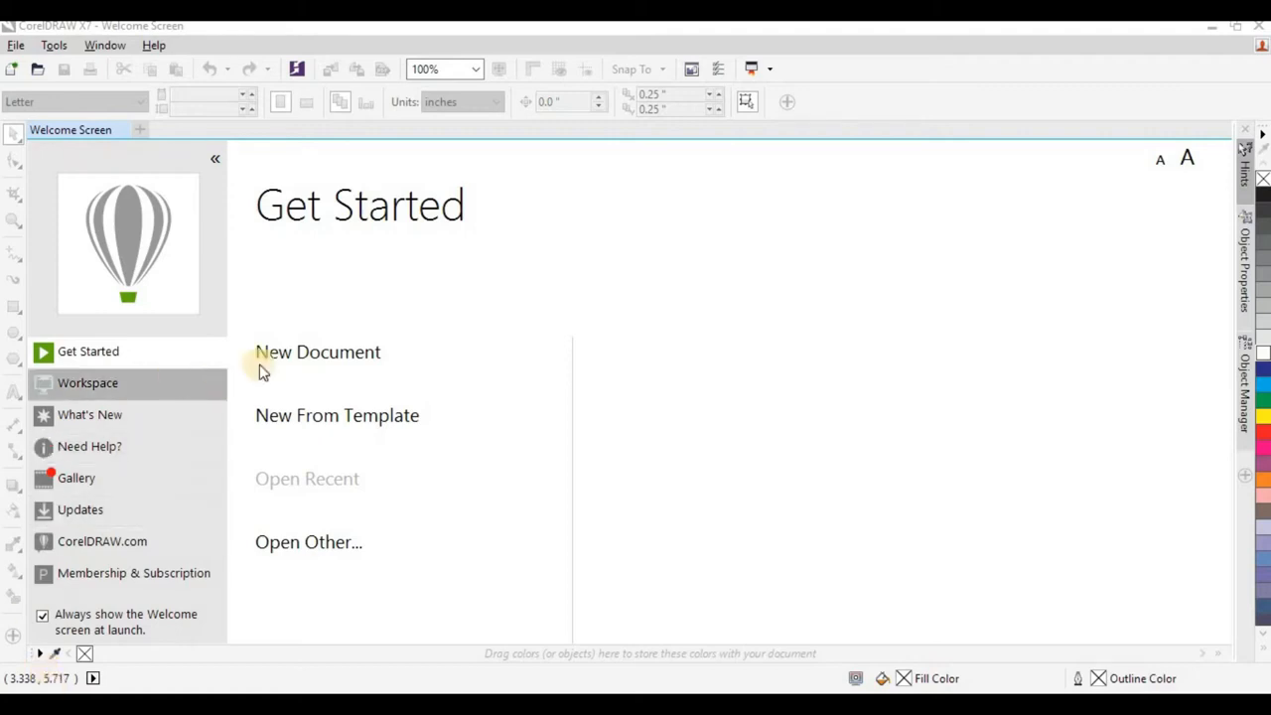
Create a new A4 portrait document, 210 by 297 mm, in CMYK color mode at 300 dpi rendering resolution.
mouse_move(265, 355)
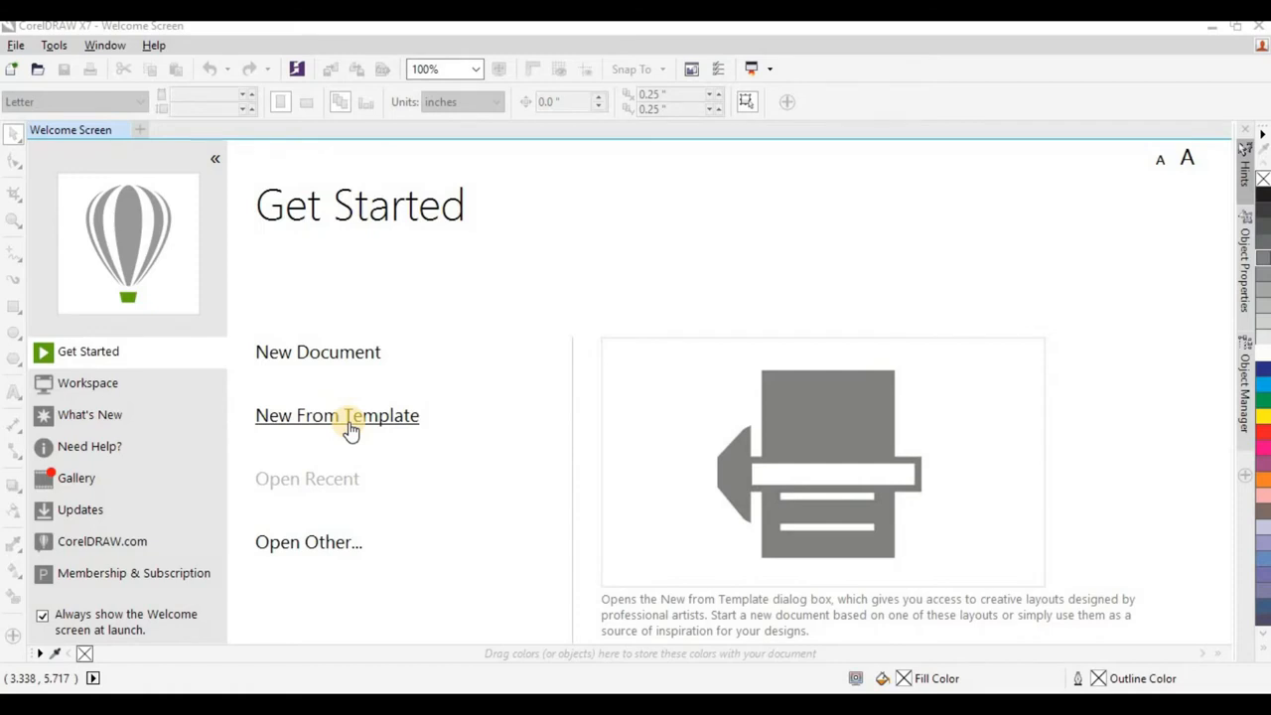
left_click(327, 352)
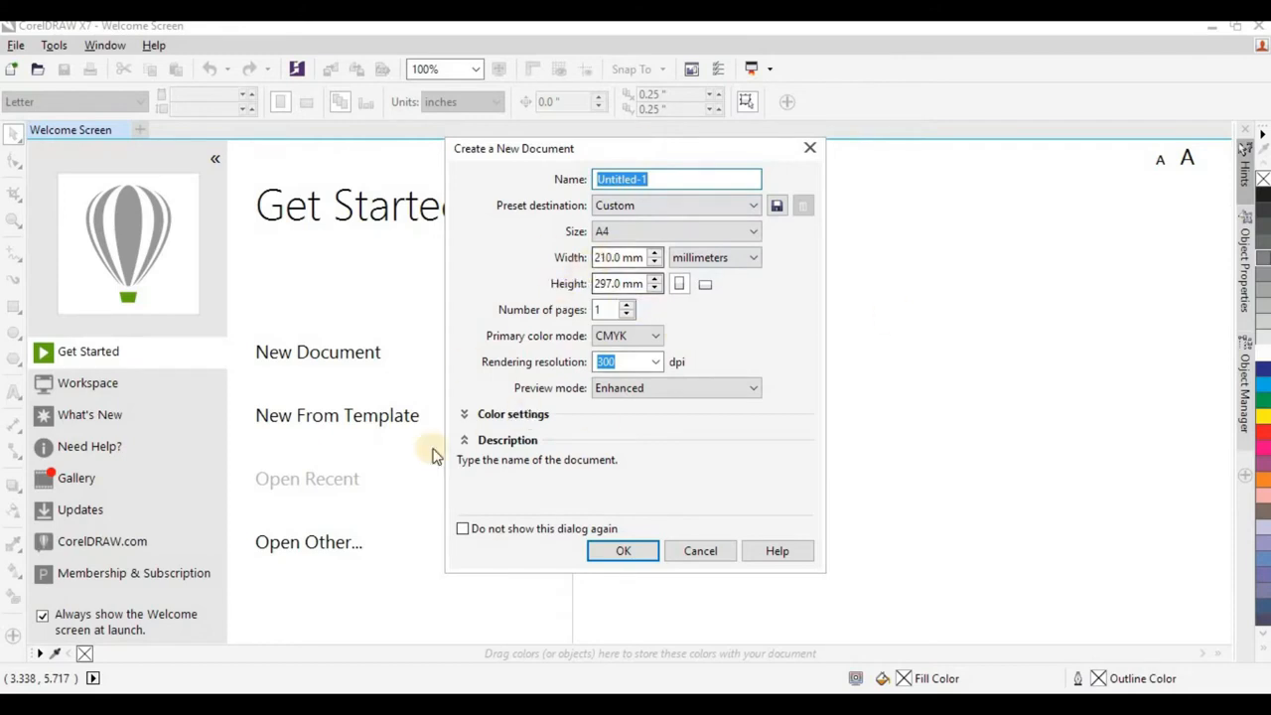
left_click(625, 338)
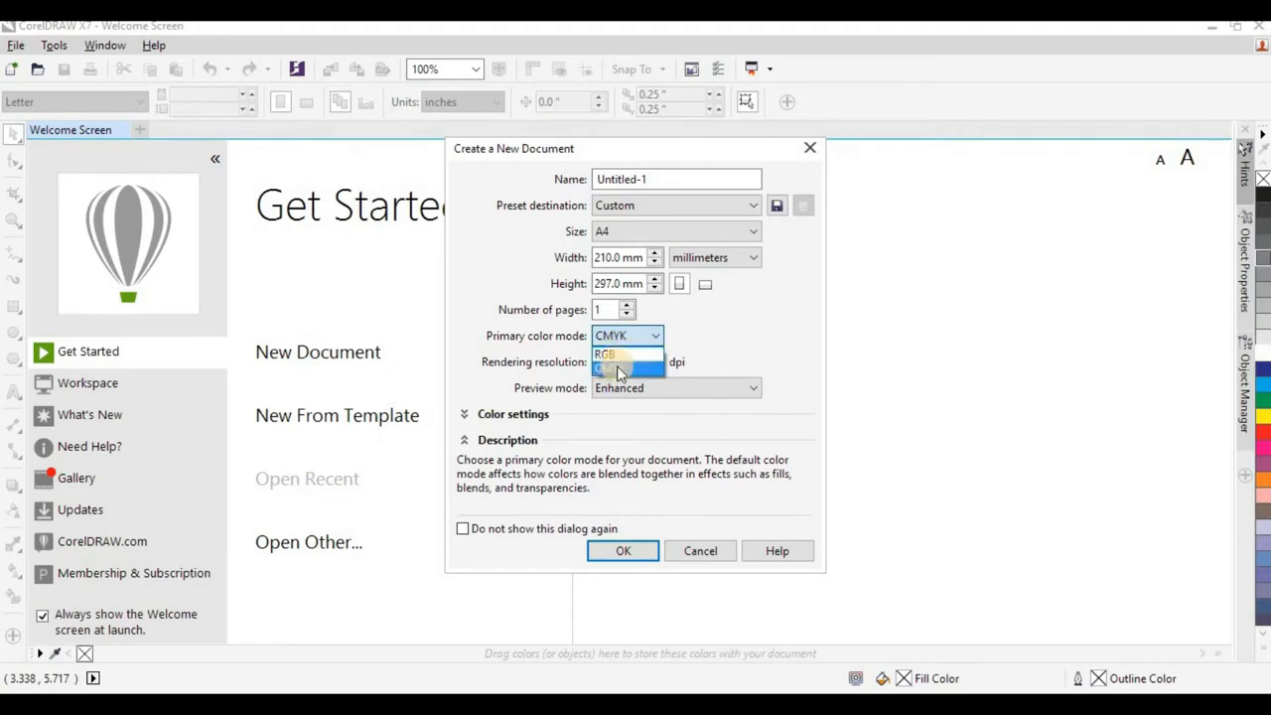
left_click(617, 365)
left_click_drag(601, 363, 646, 361)
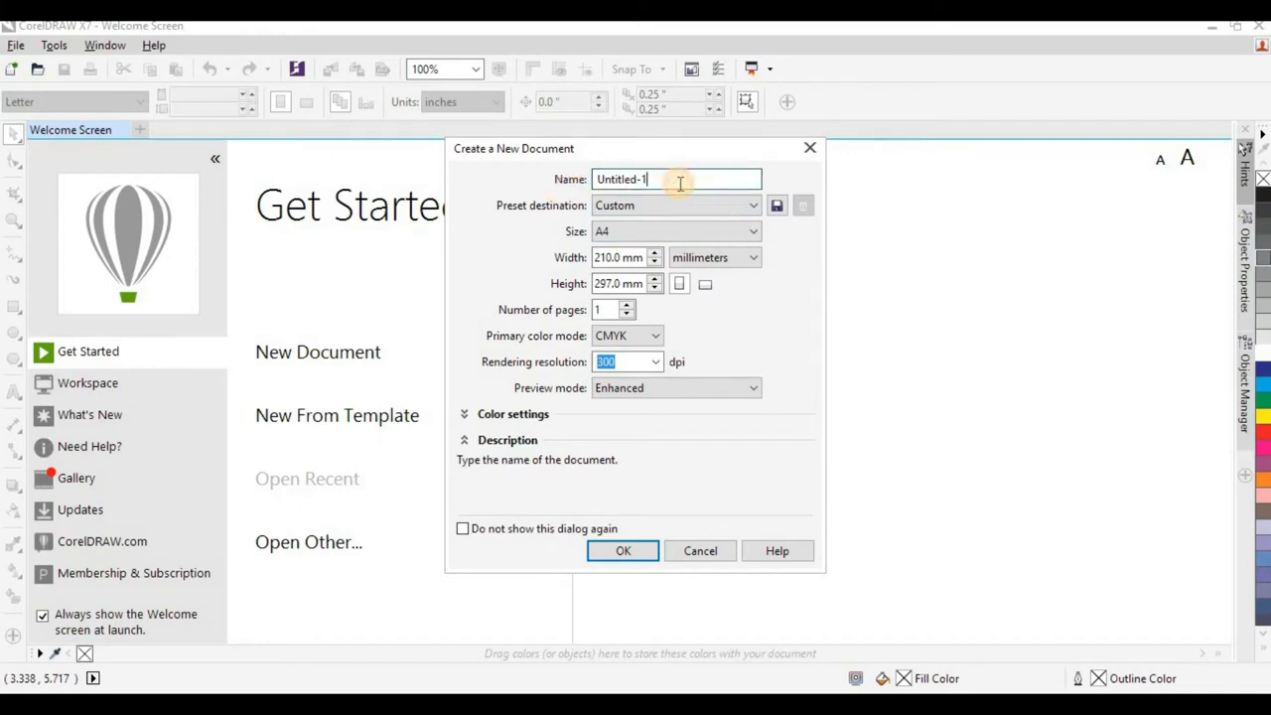
left_click(646, 179)
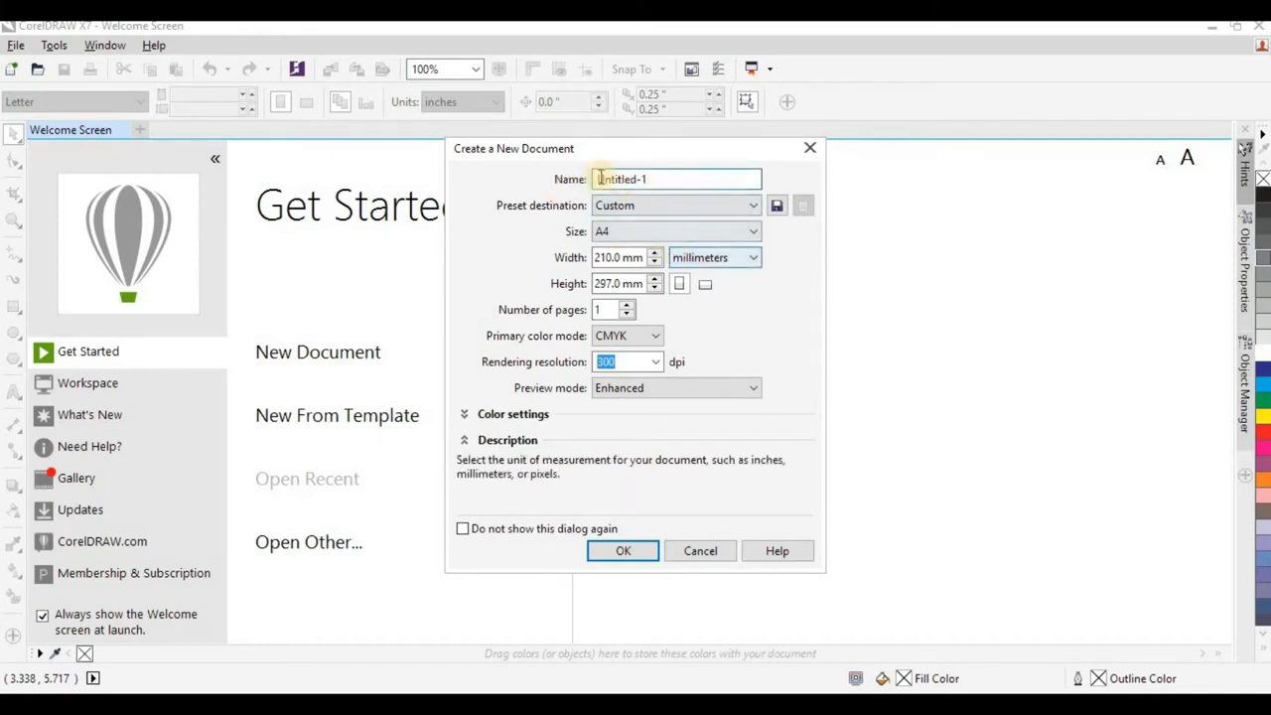
left_click(626, 552)
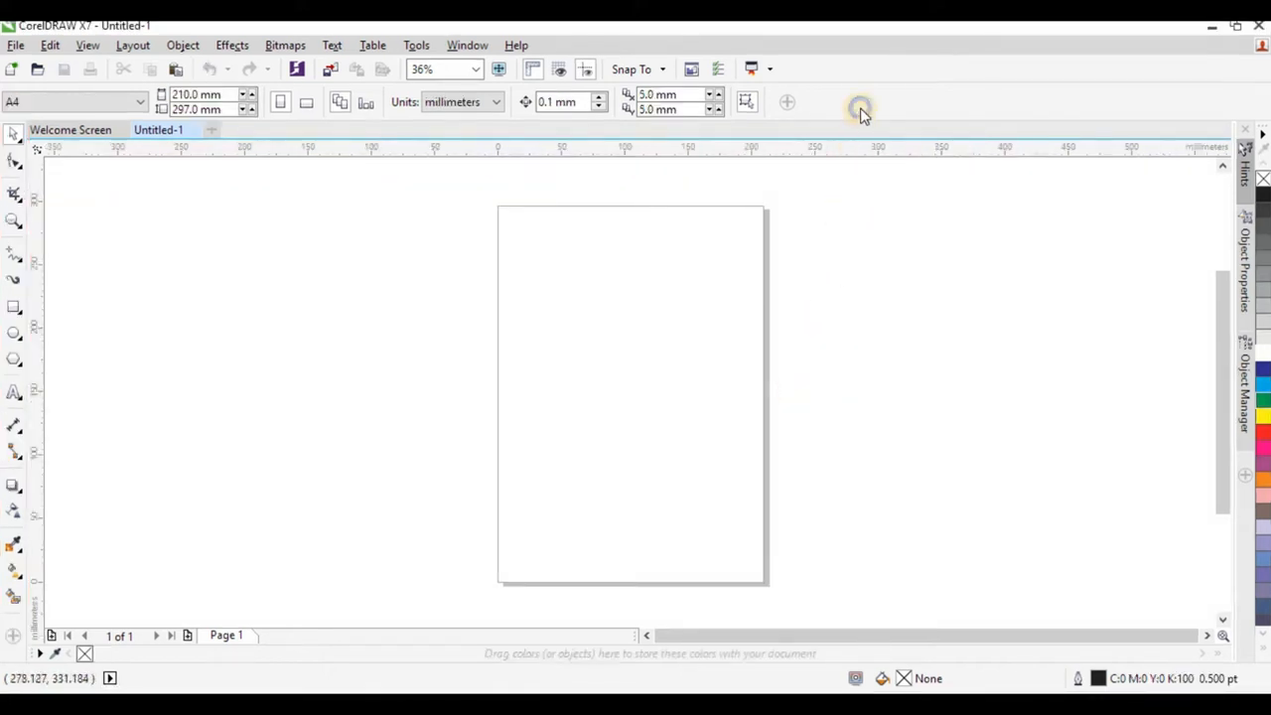
Hide the menu bar and show it again.
right_click(861, 112)
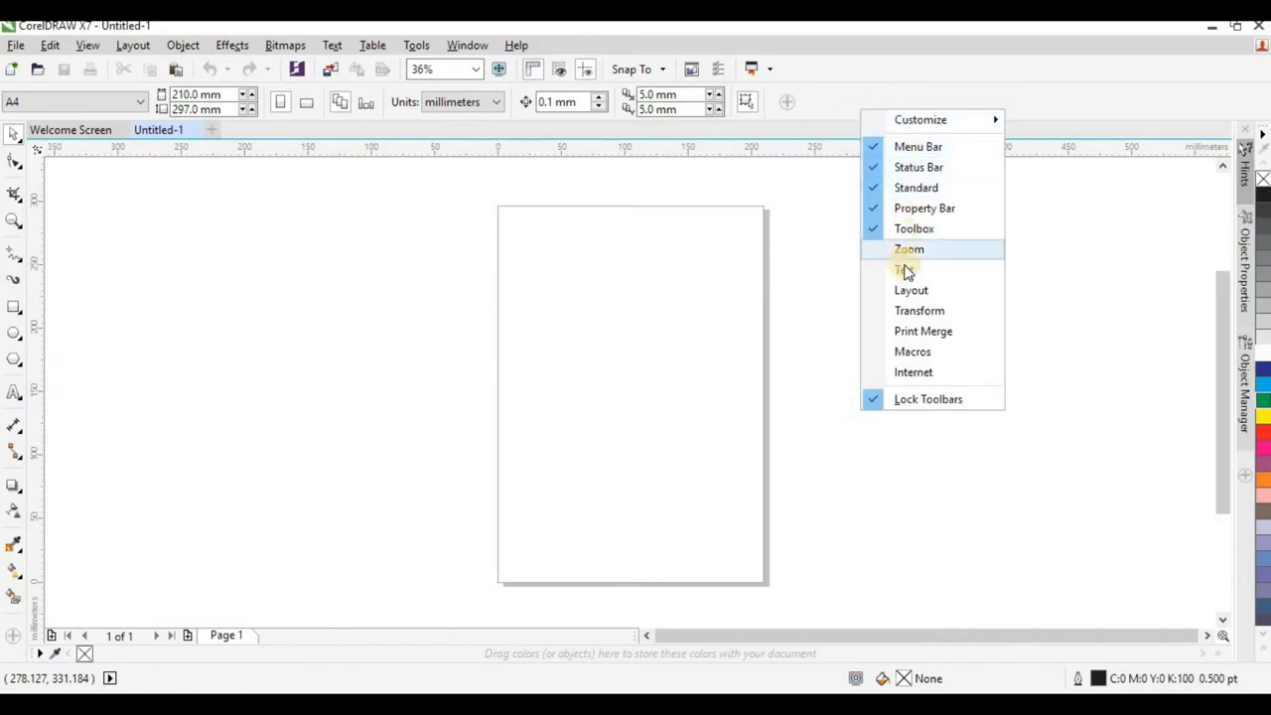
left_click(876, 149)
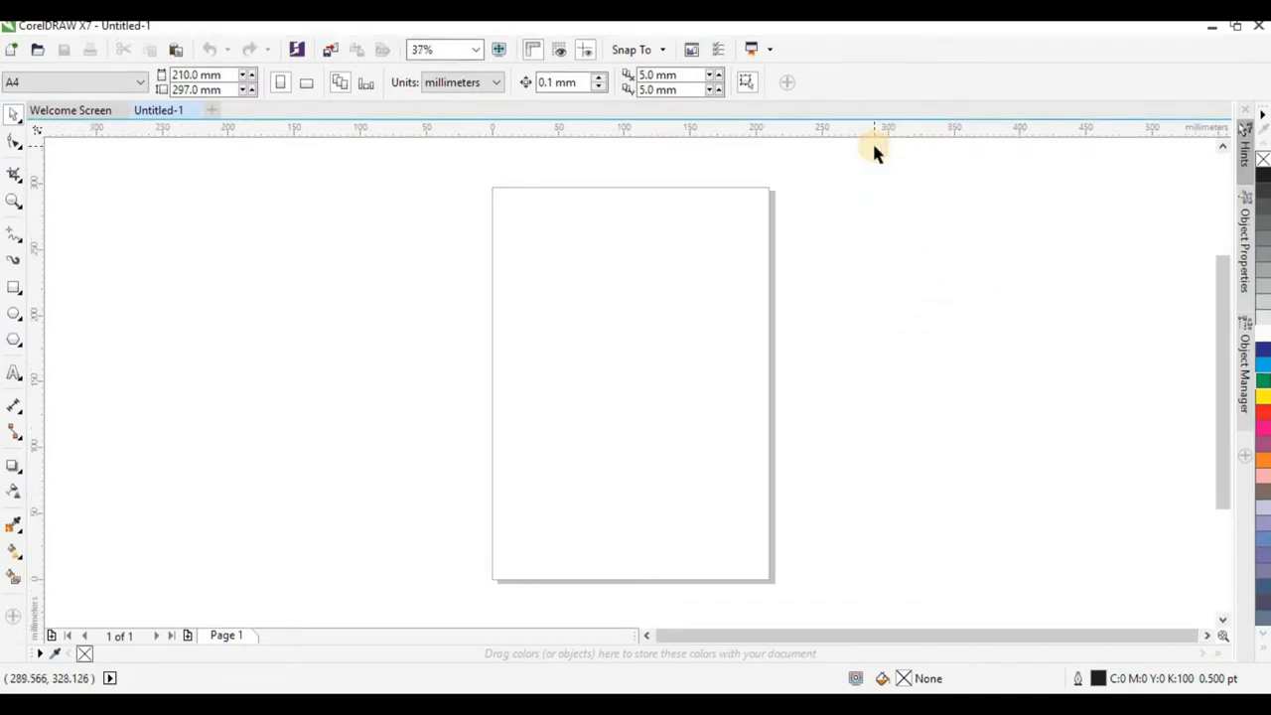
right_click(879, 87)
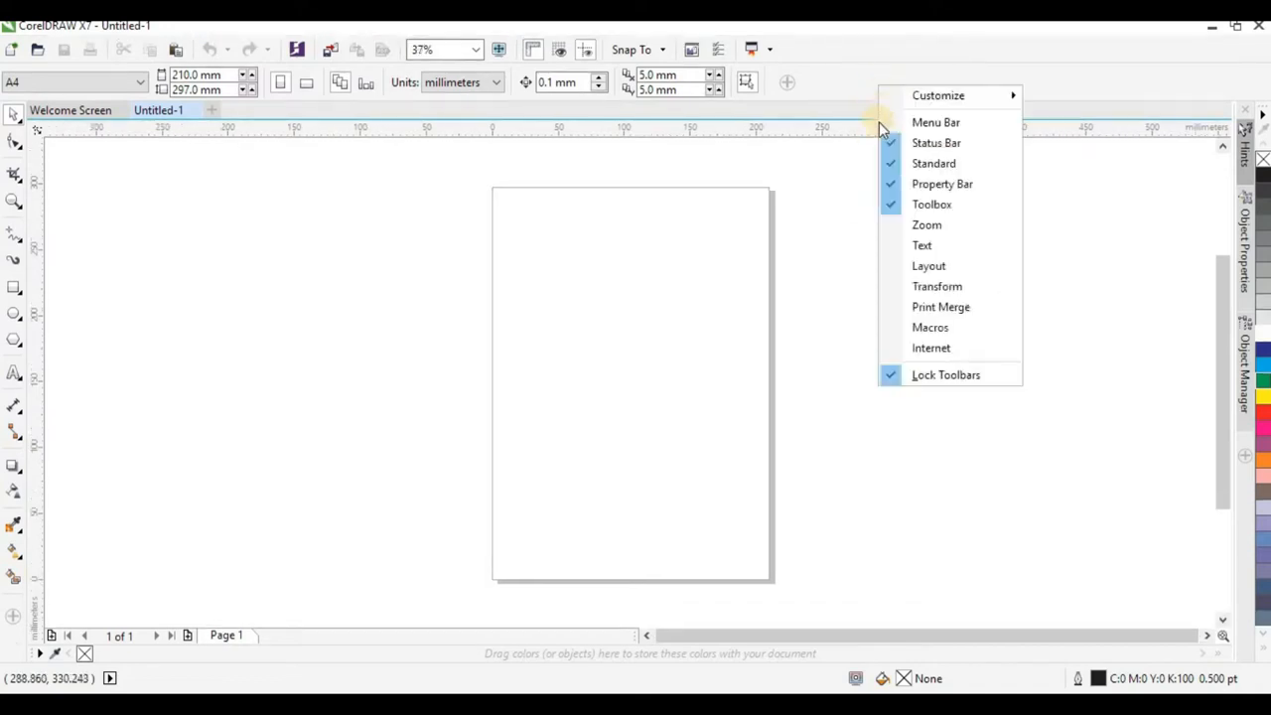
left_click(887, 123)
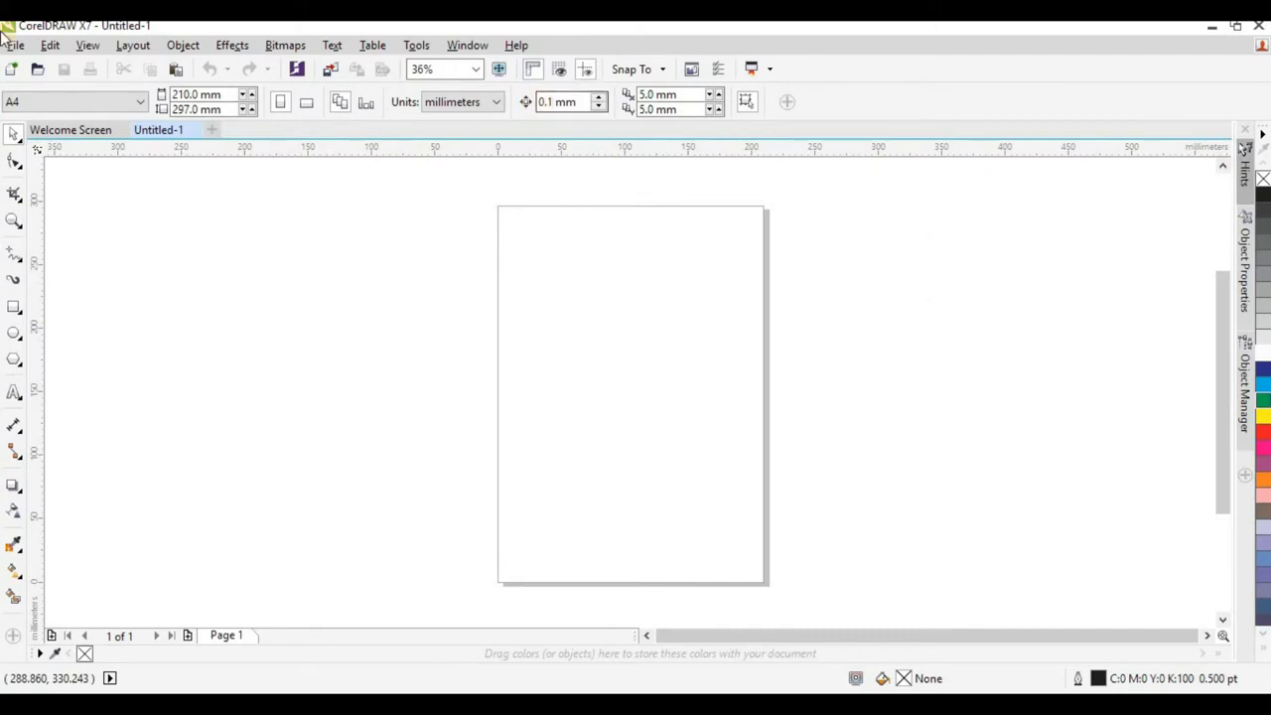
Activate the Zoom tool to see its property options and return to the Pick tool.
right_click(844, 103)
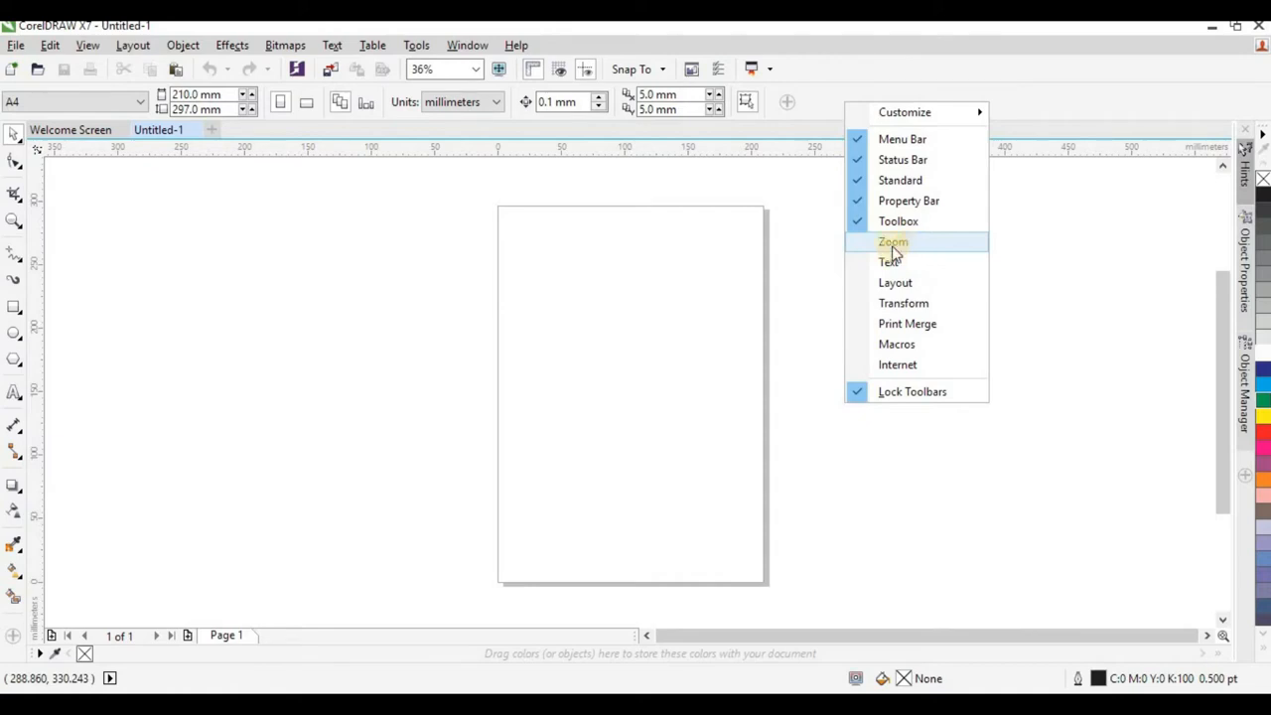
left_click(13, 221)
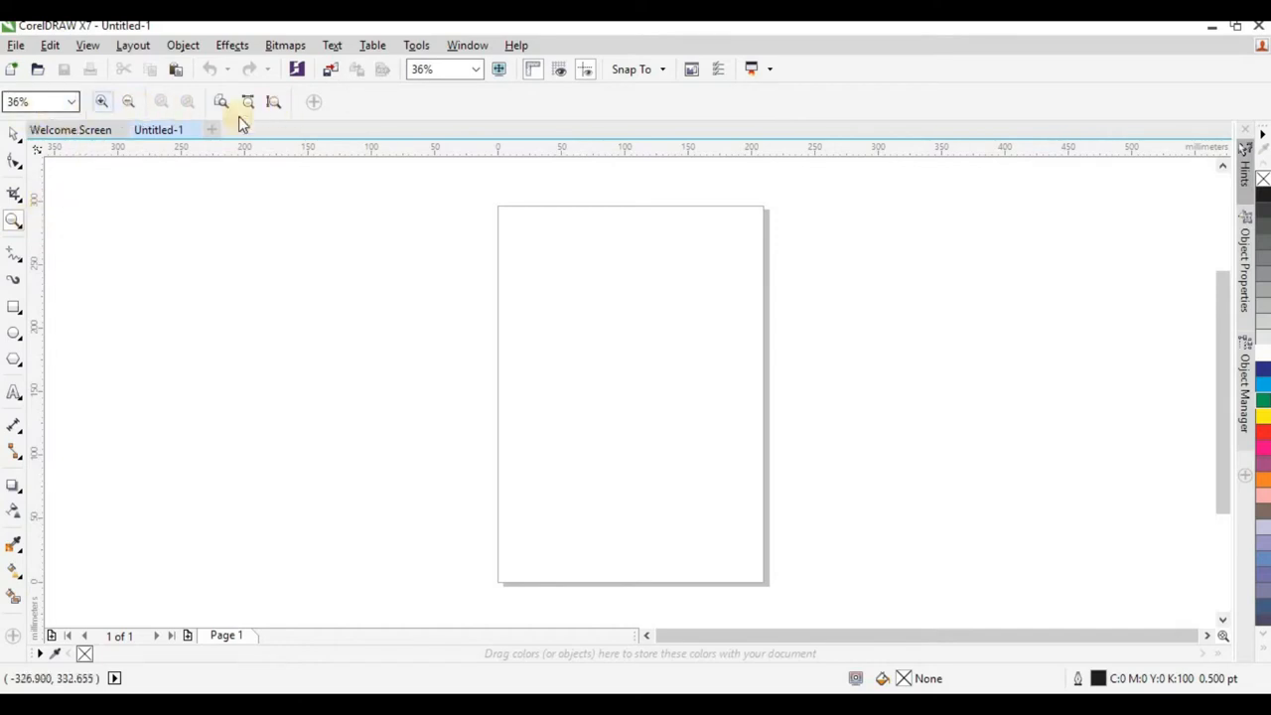
key("space")
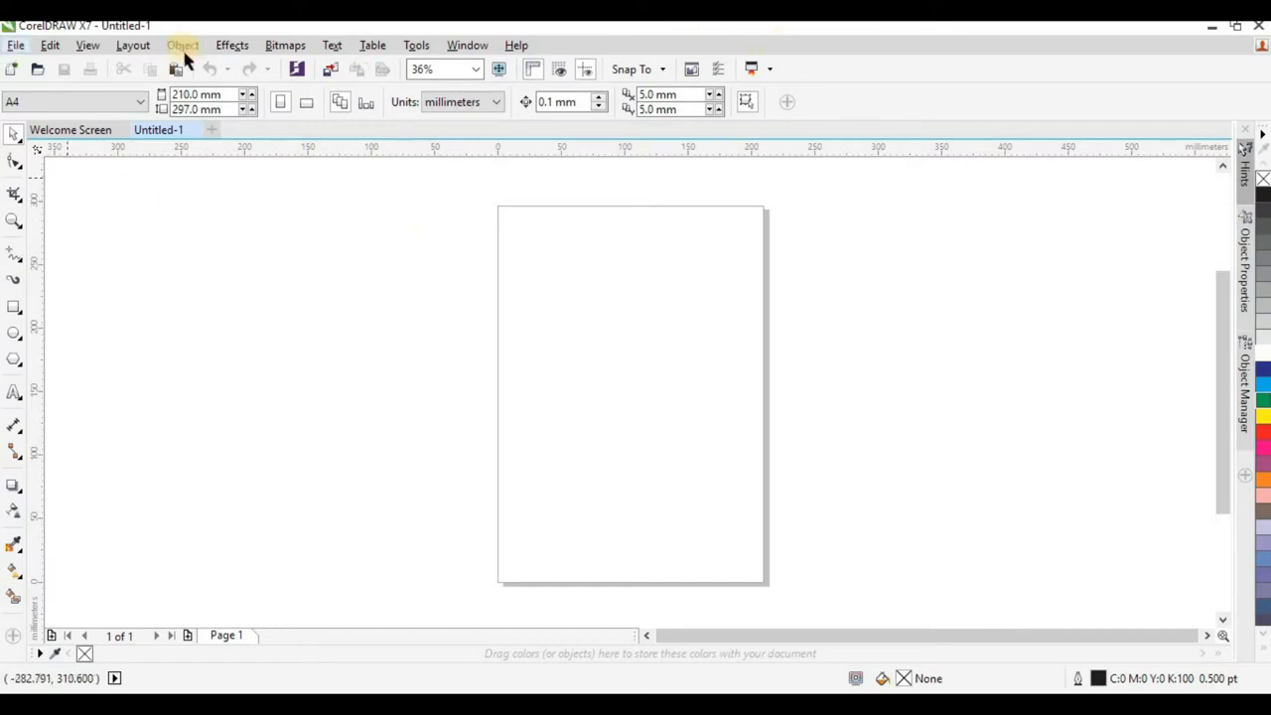
left_click(16, 45)
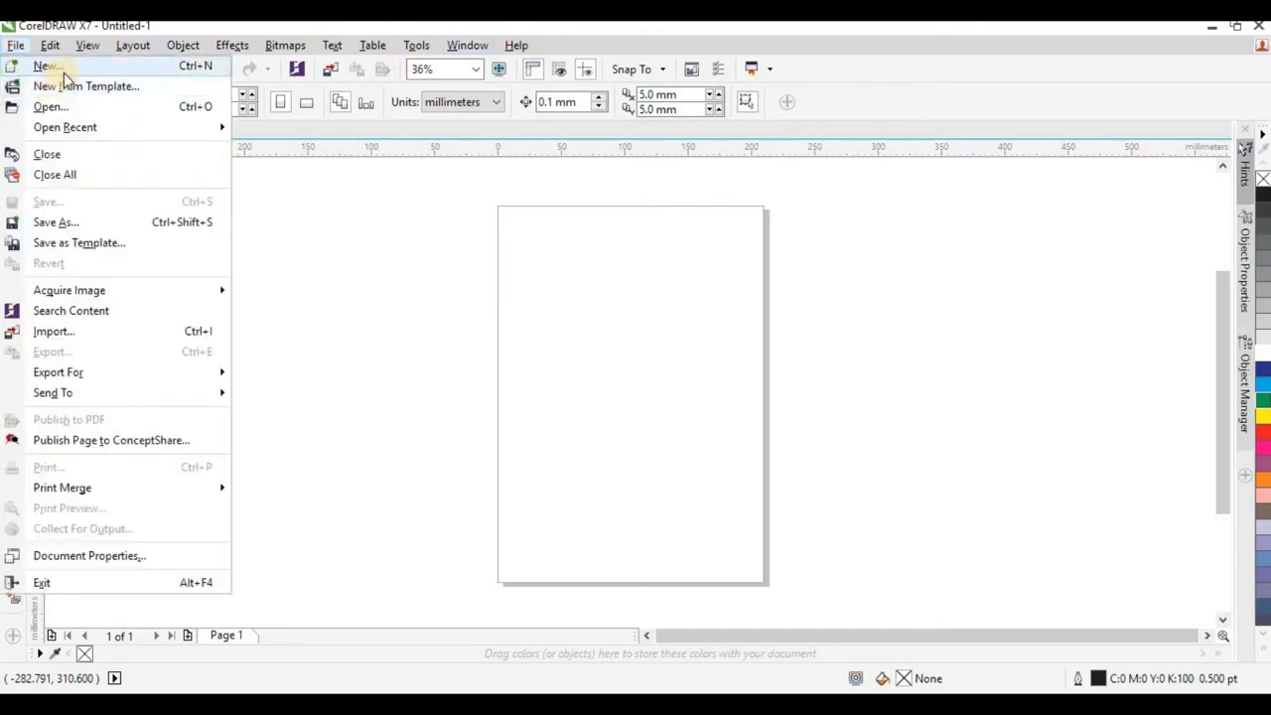
mouse_move(77, 132)
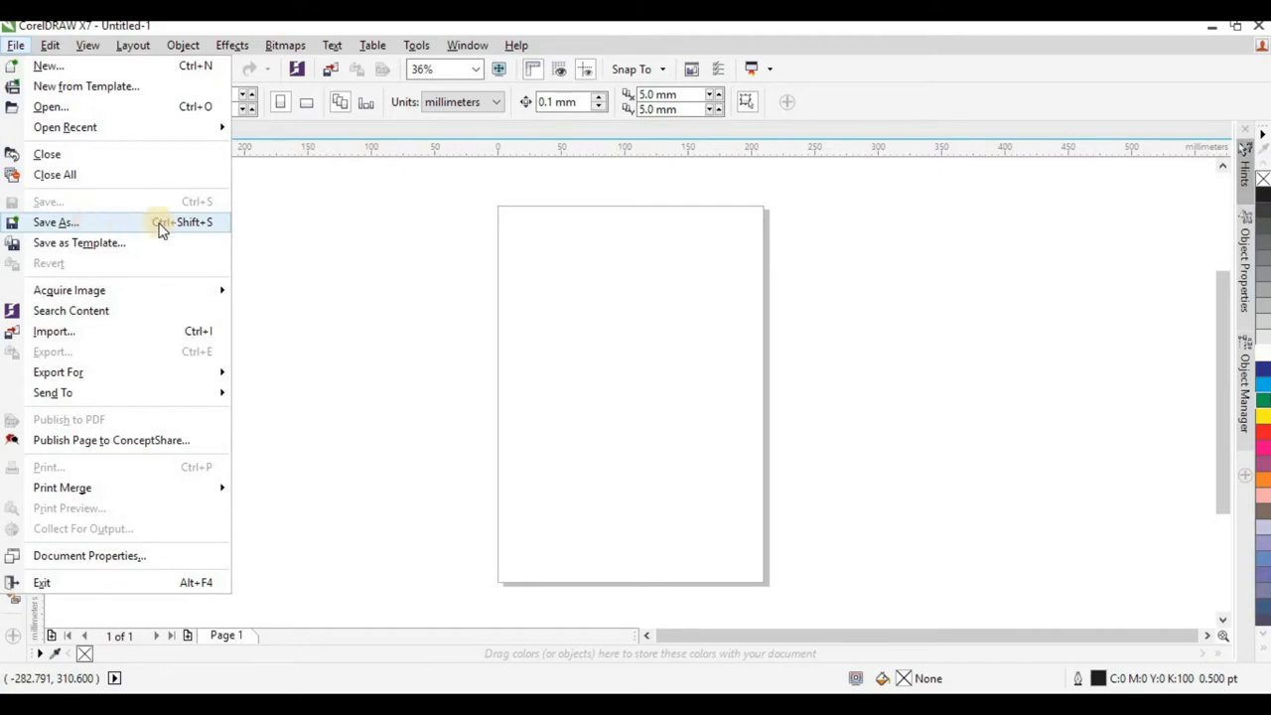
mouse_move(85, 295)
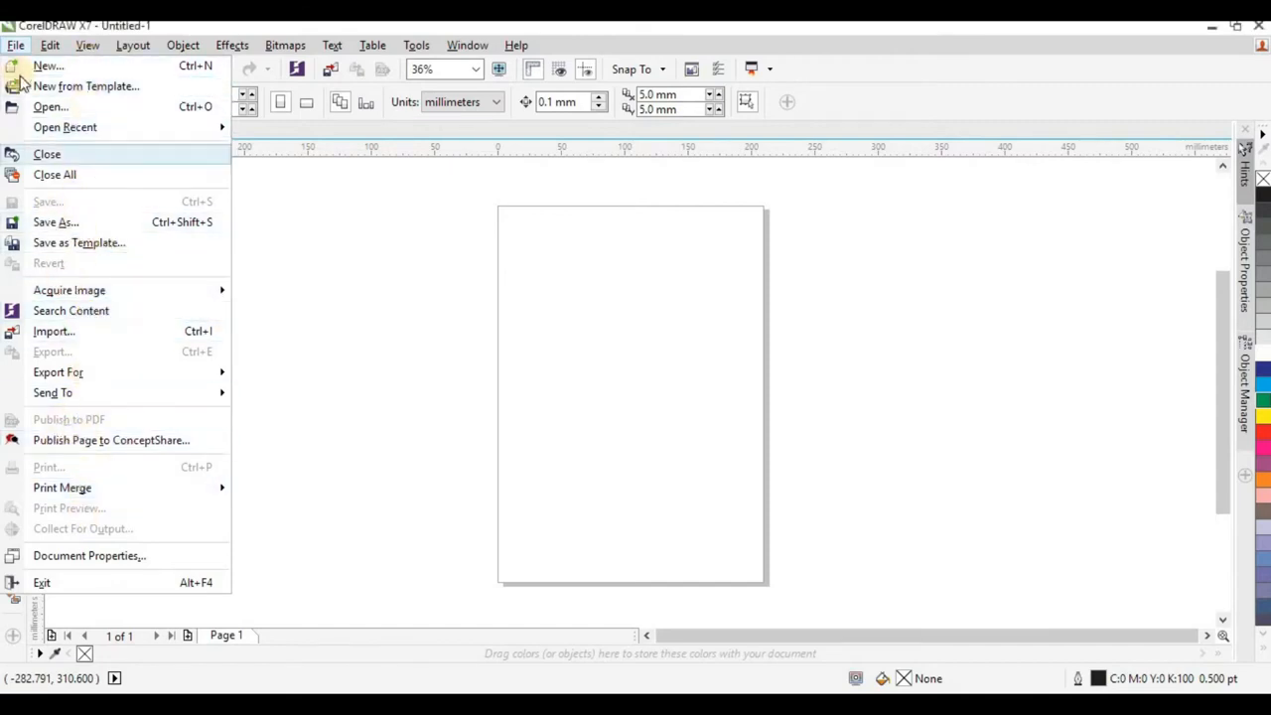
left_click(17, 47)
left_click(47, 47)
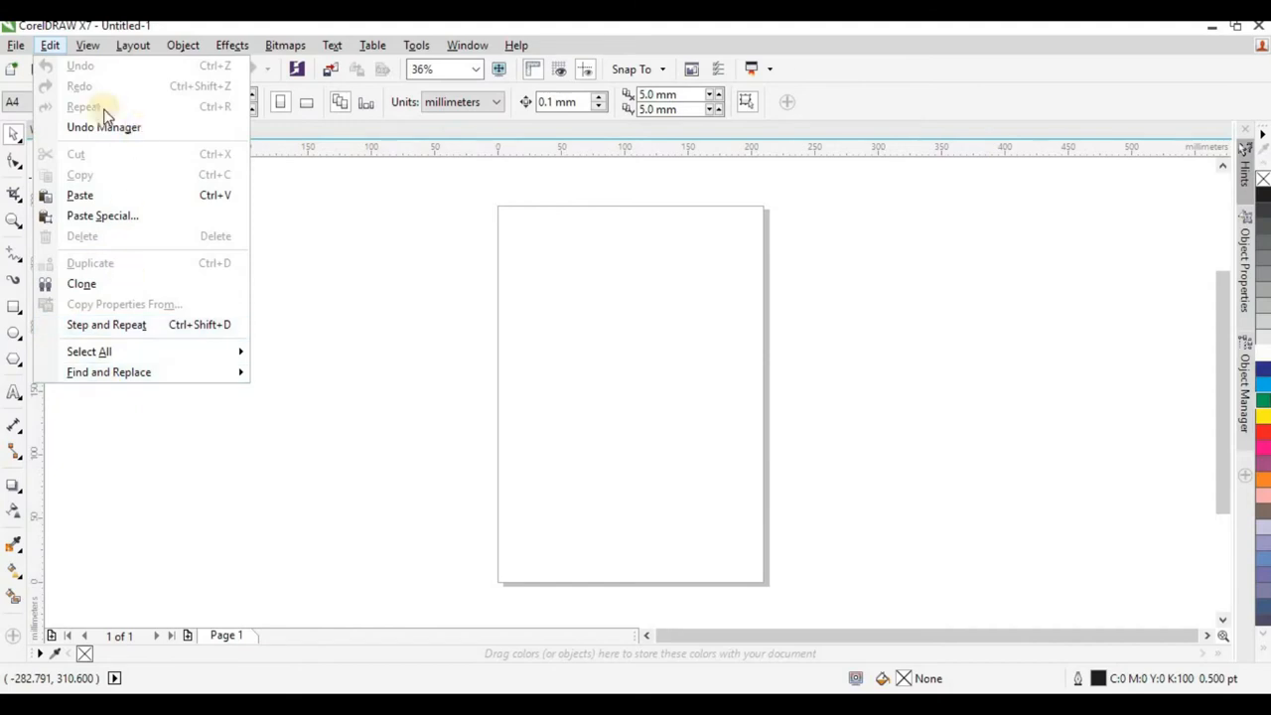
left_click(132, 45)
Turn off the rulers around the drawing area and turn them back on.
mouse_move(97, 43)
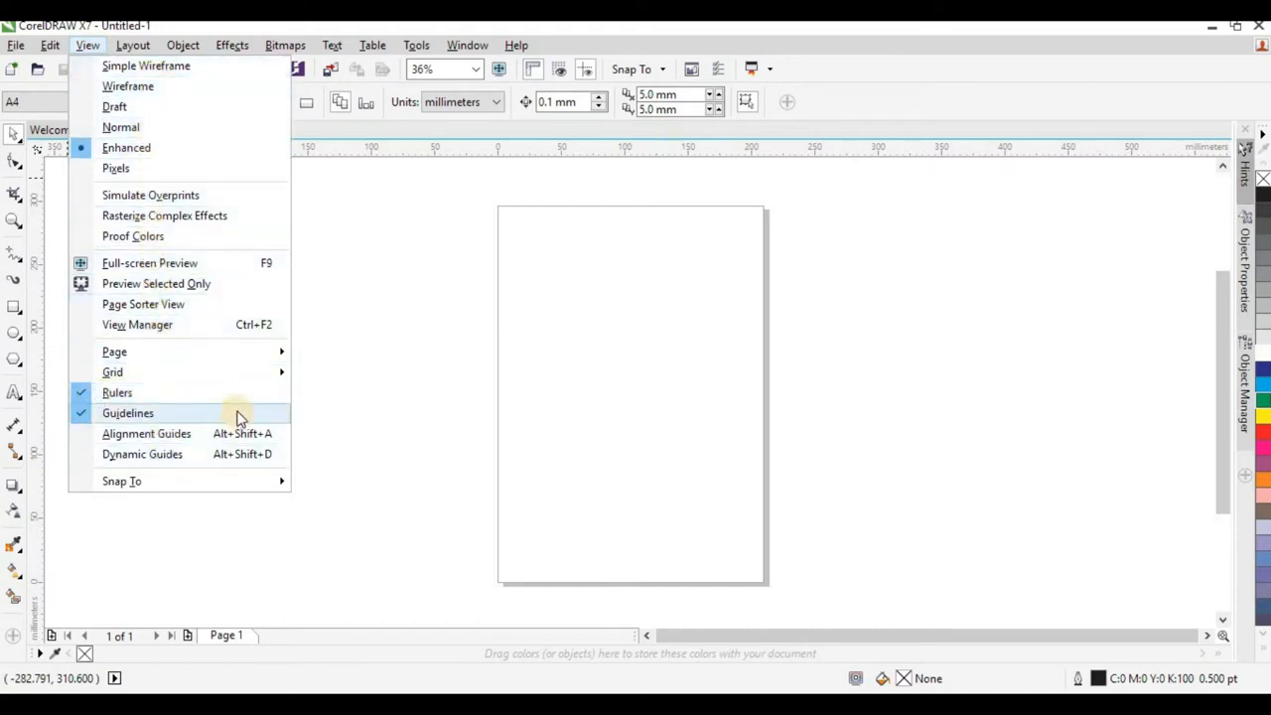
left_click(84, 395)
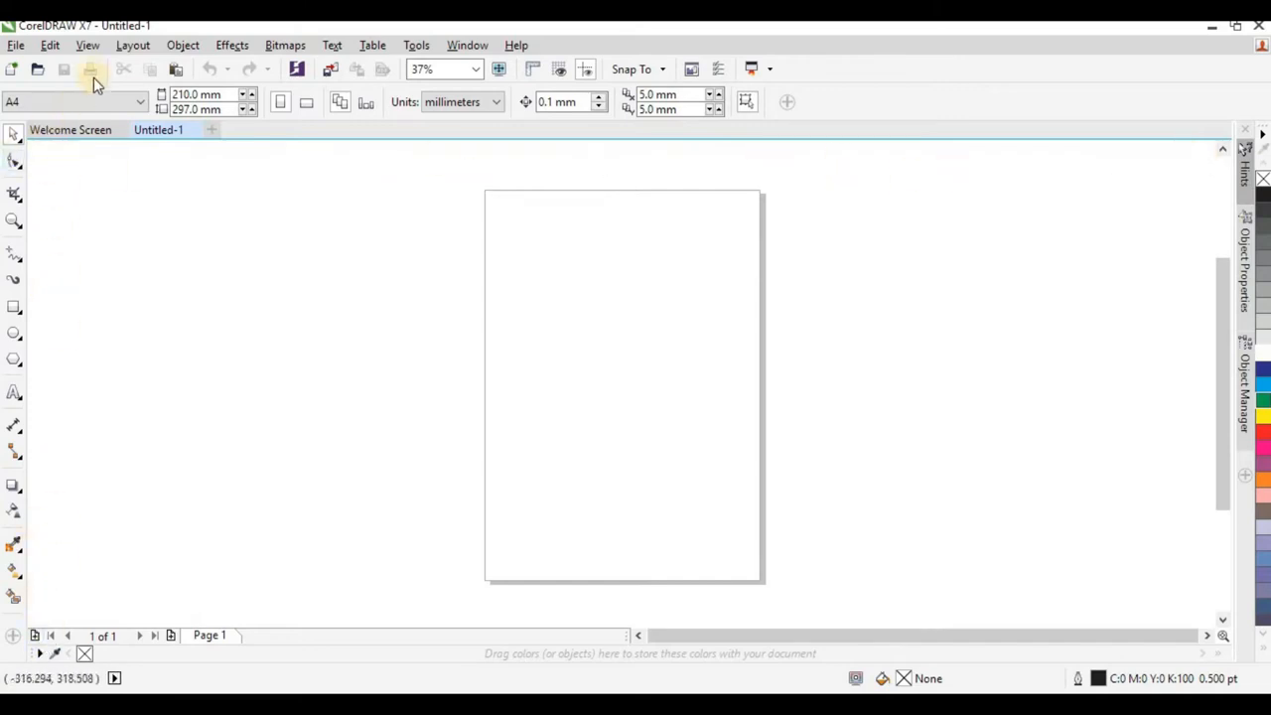
left_click(87, 46)
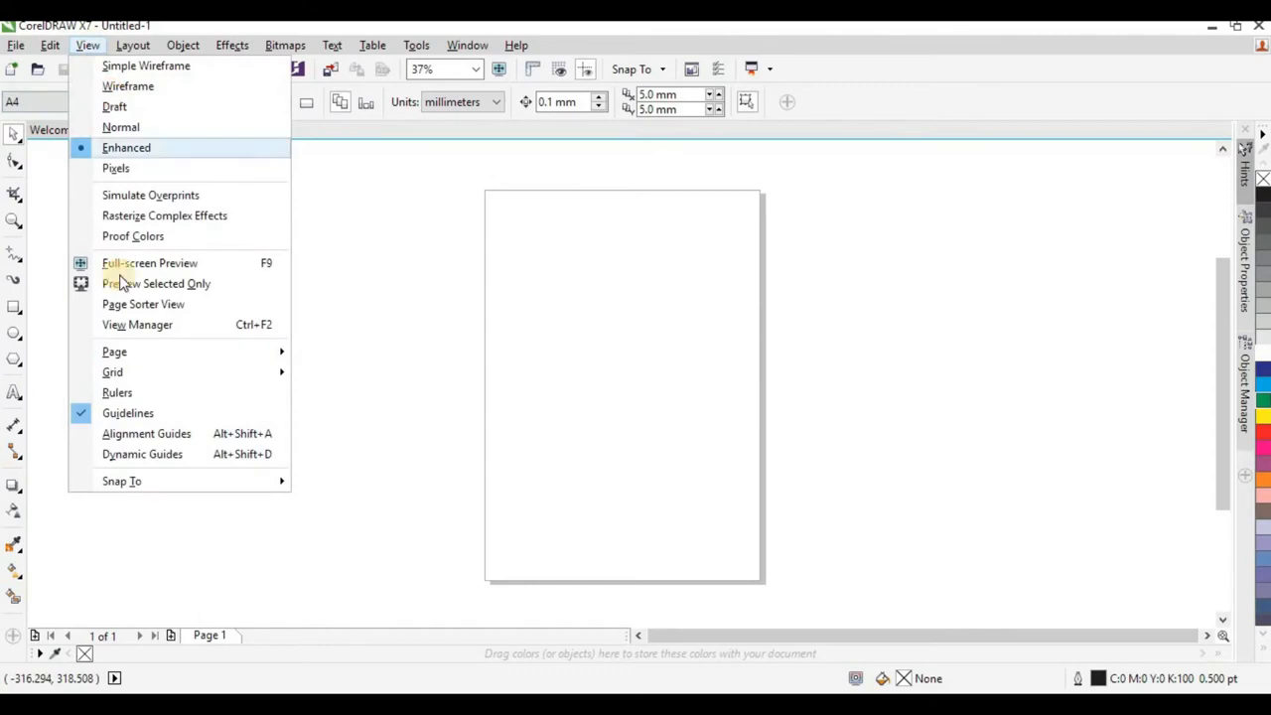
left_click(87, 396)
Turn off the display of guidelines and turn it back on.
left_click(89, 46)
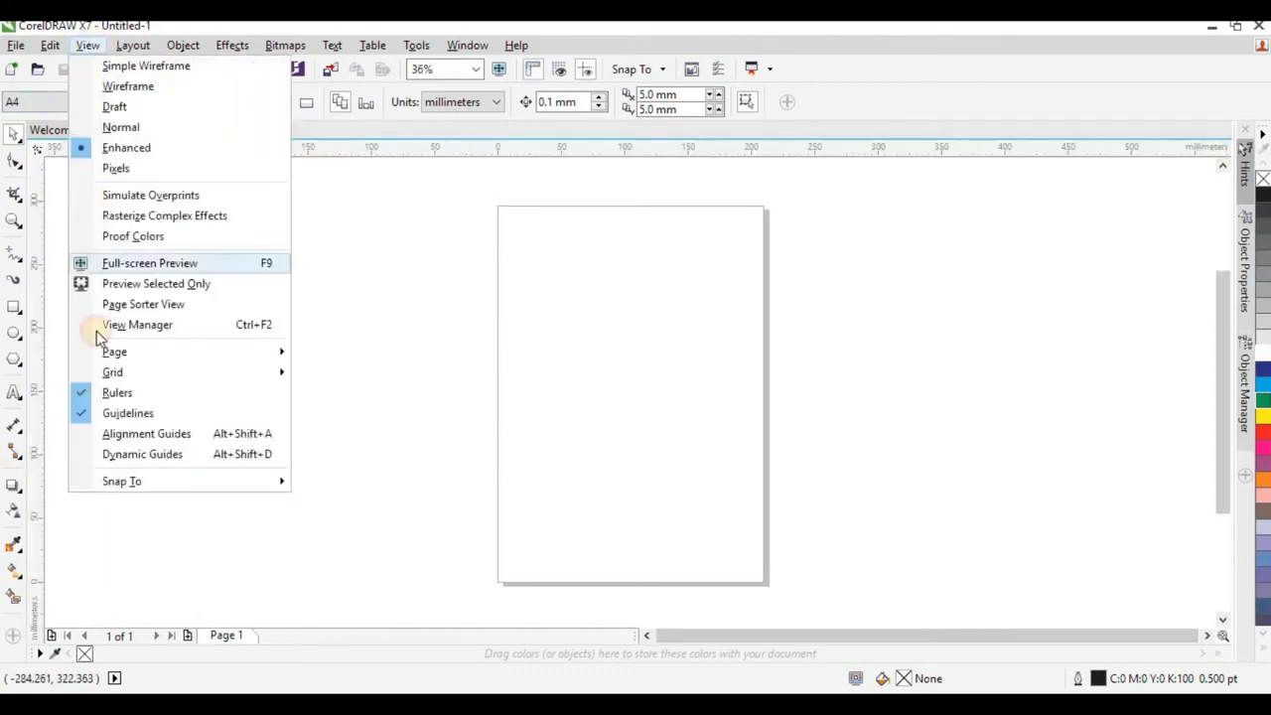
left_click(91, 414)
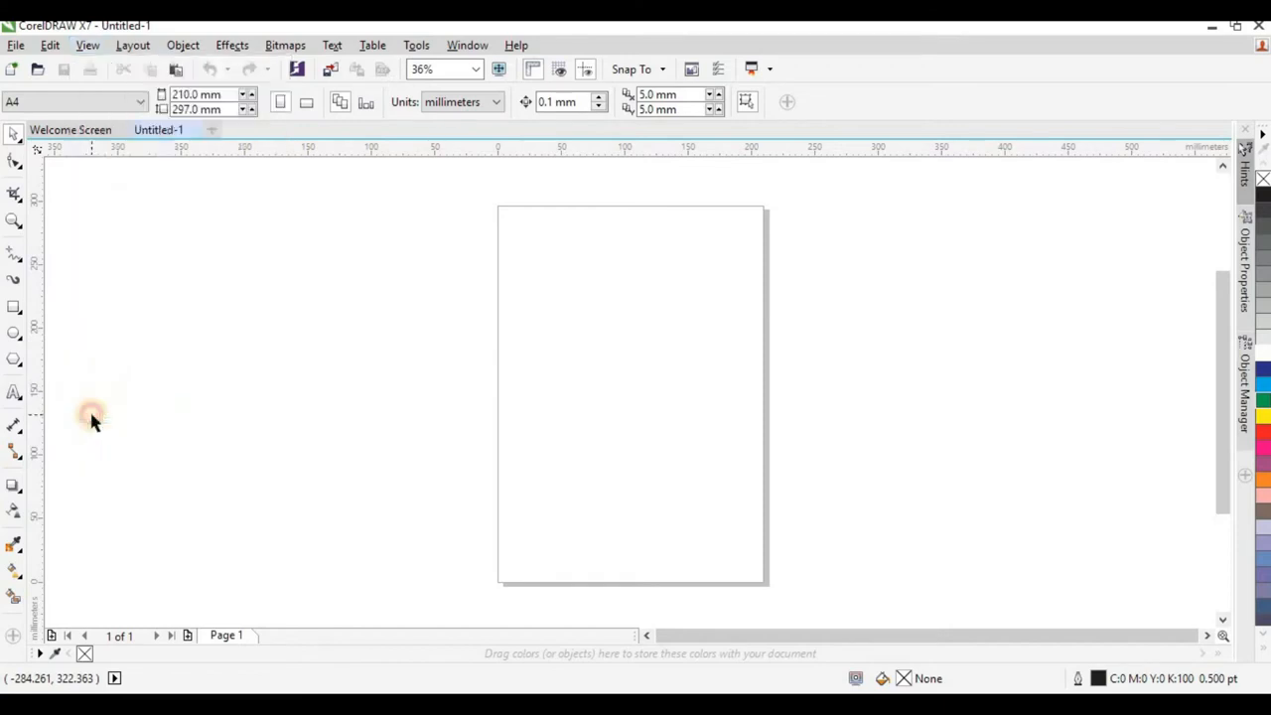
left_click(84, 46)
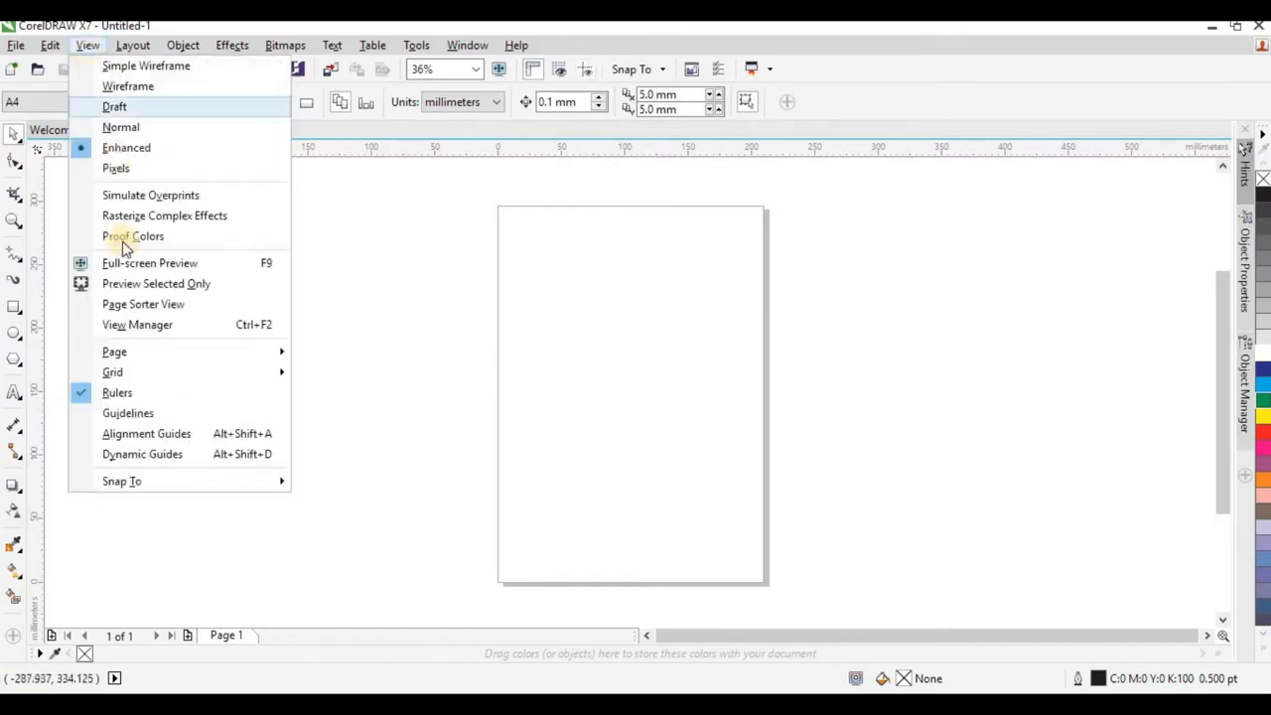
left_click(89, 415)
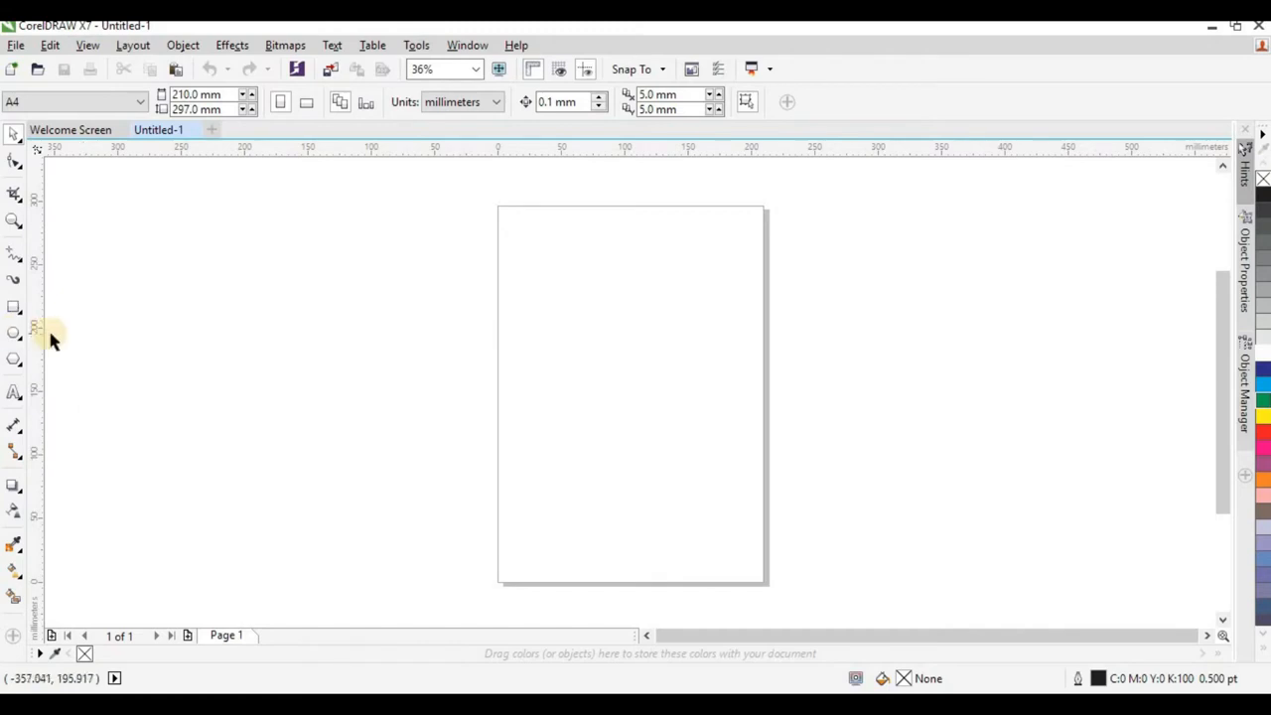
Place two vertical guidelines on the page, at about X 23 mm and 183 mm, and delete both.
left_click_drag(40, 334, 722, 322)
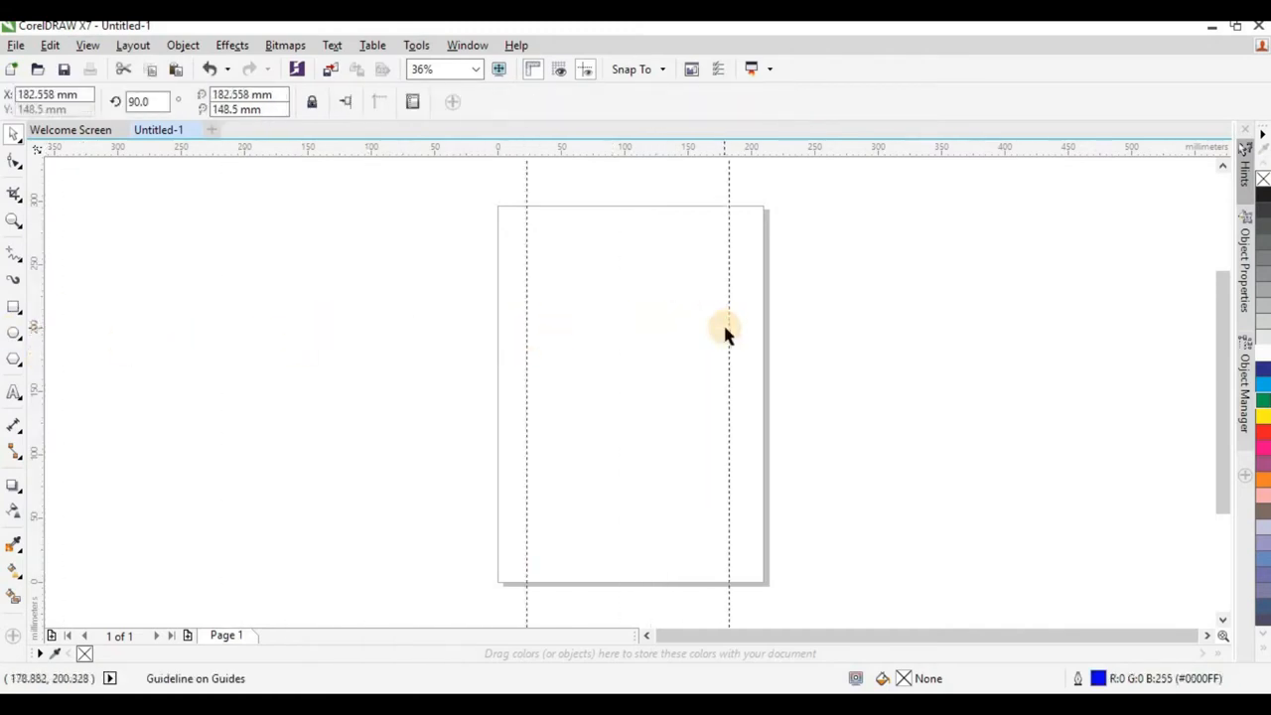
left_click(729, 325)
key("Delete")
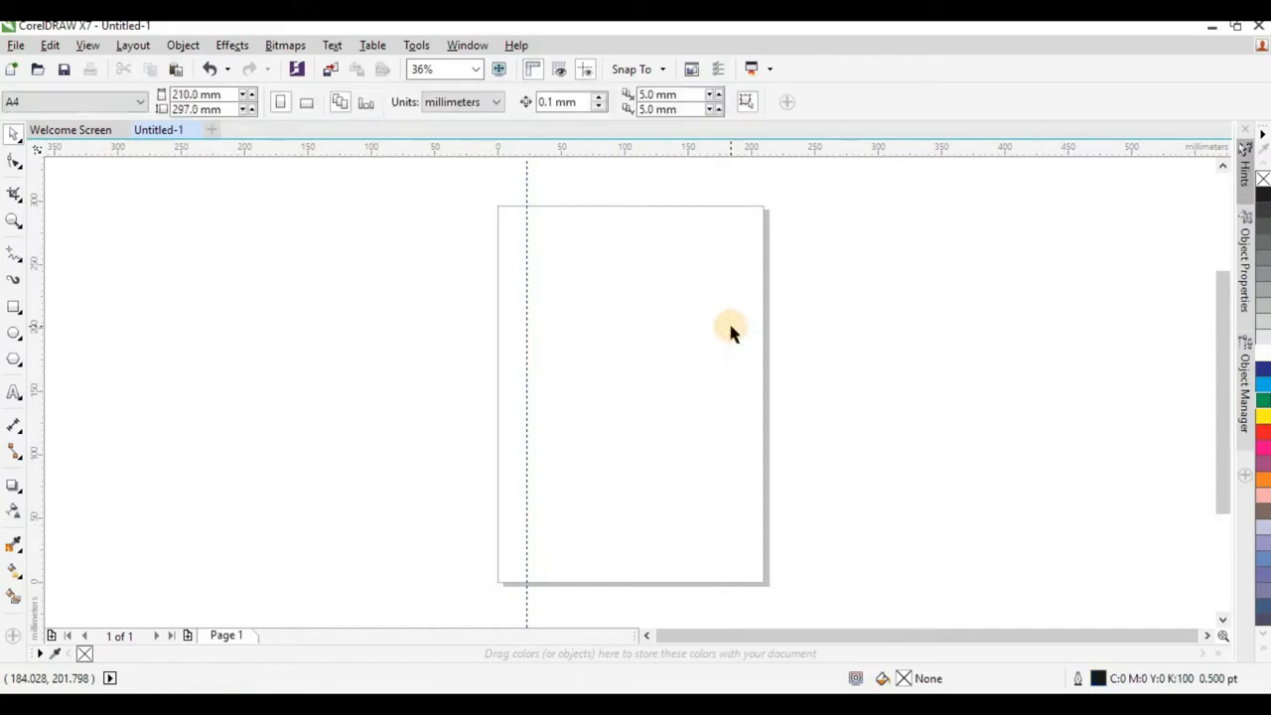
left_click(525, 269)
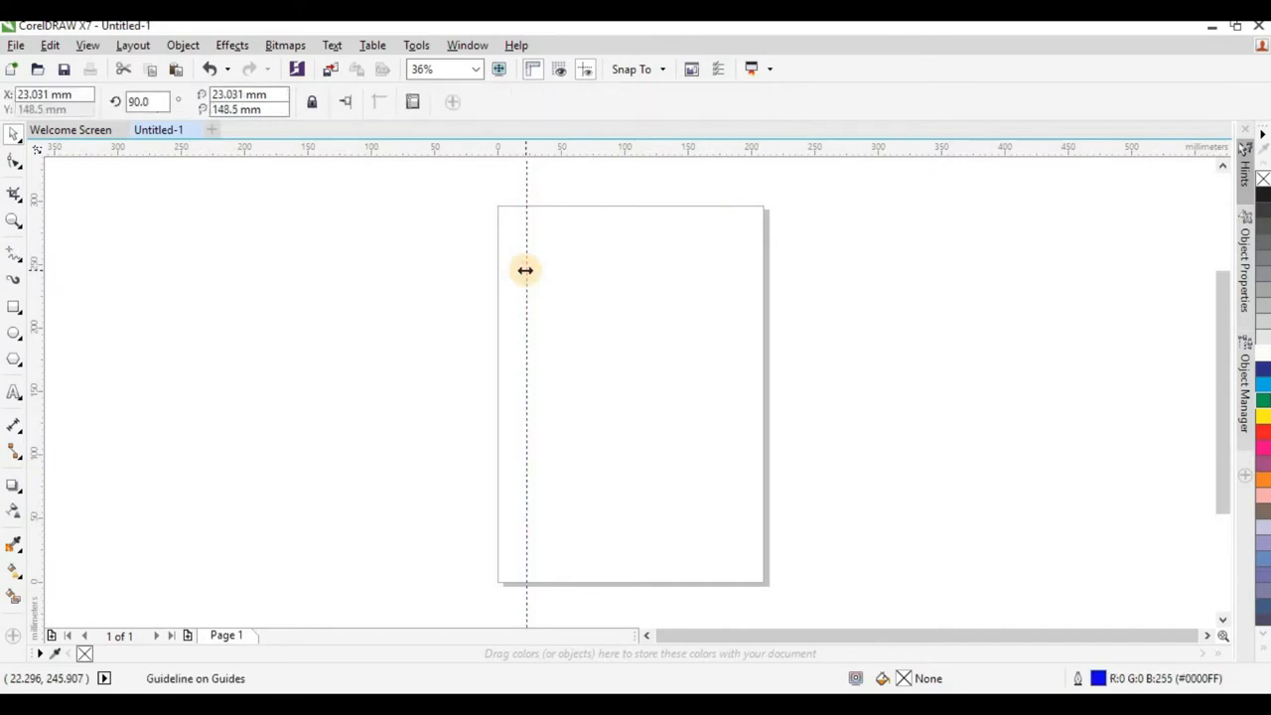
key("Delete")
left_click(88, 45)
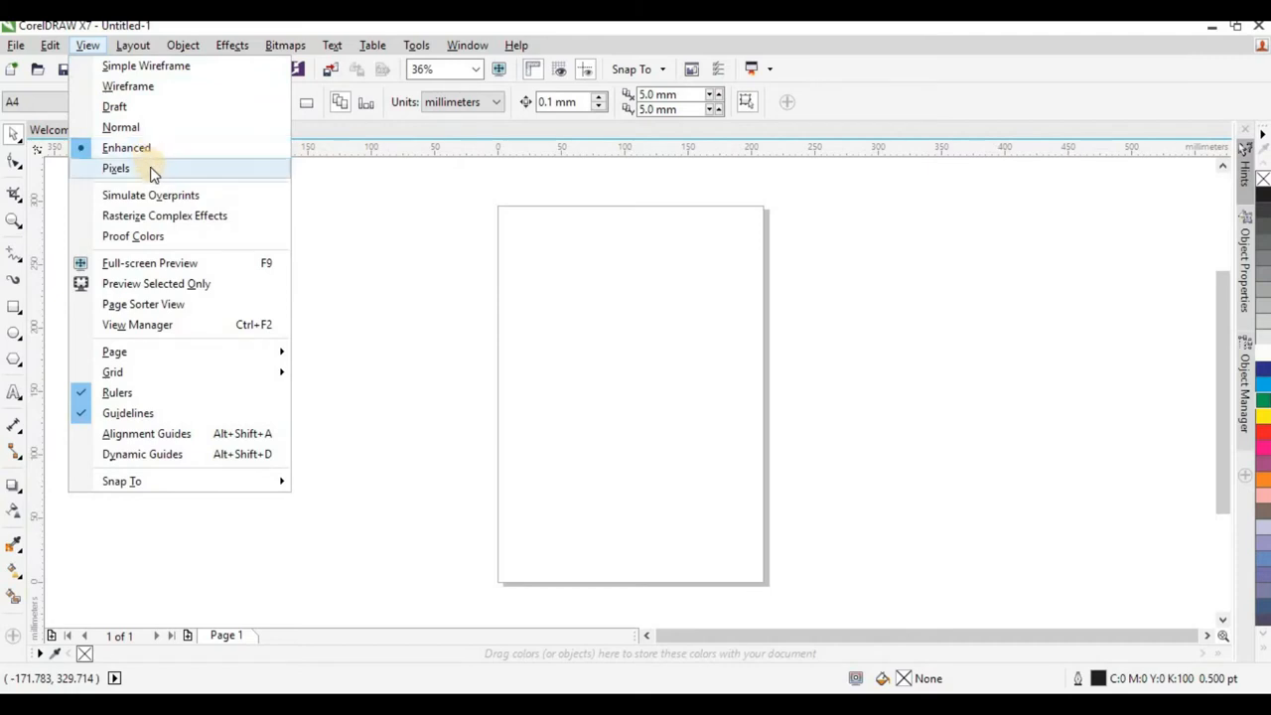
mouse_move(139, 48)
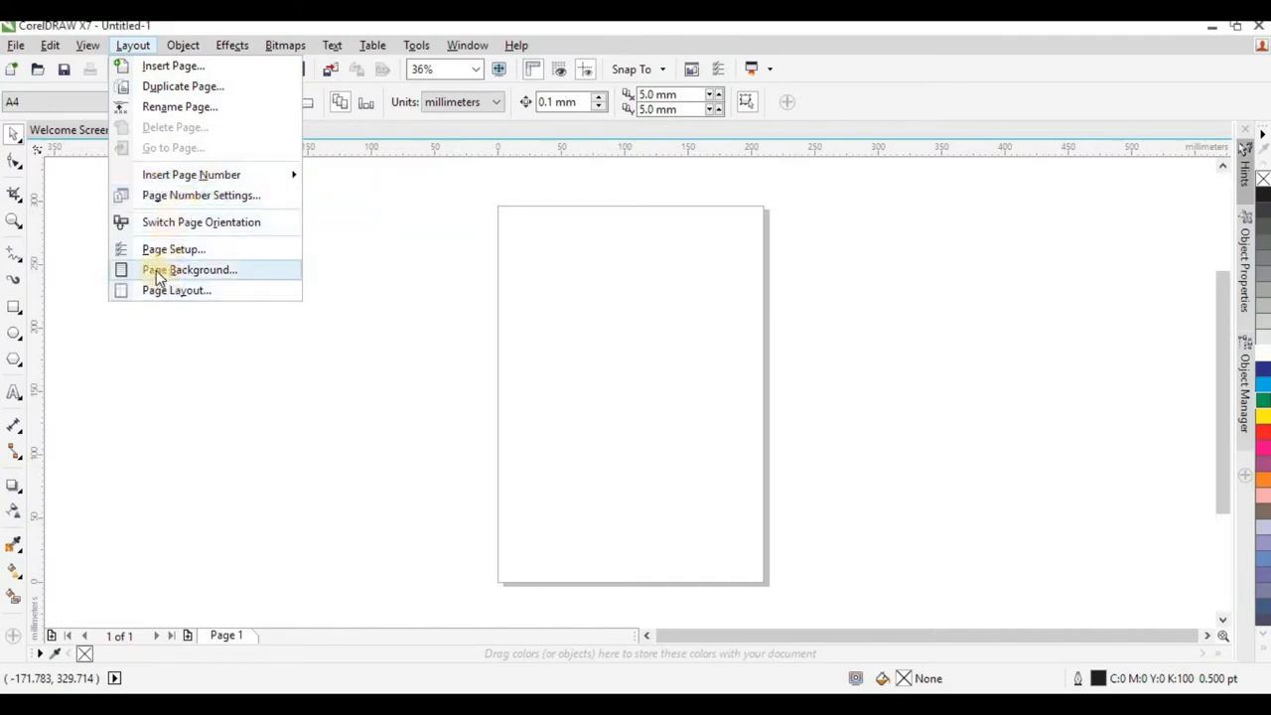
left_click(135, 46)
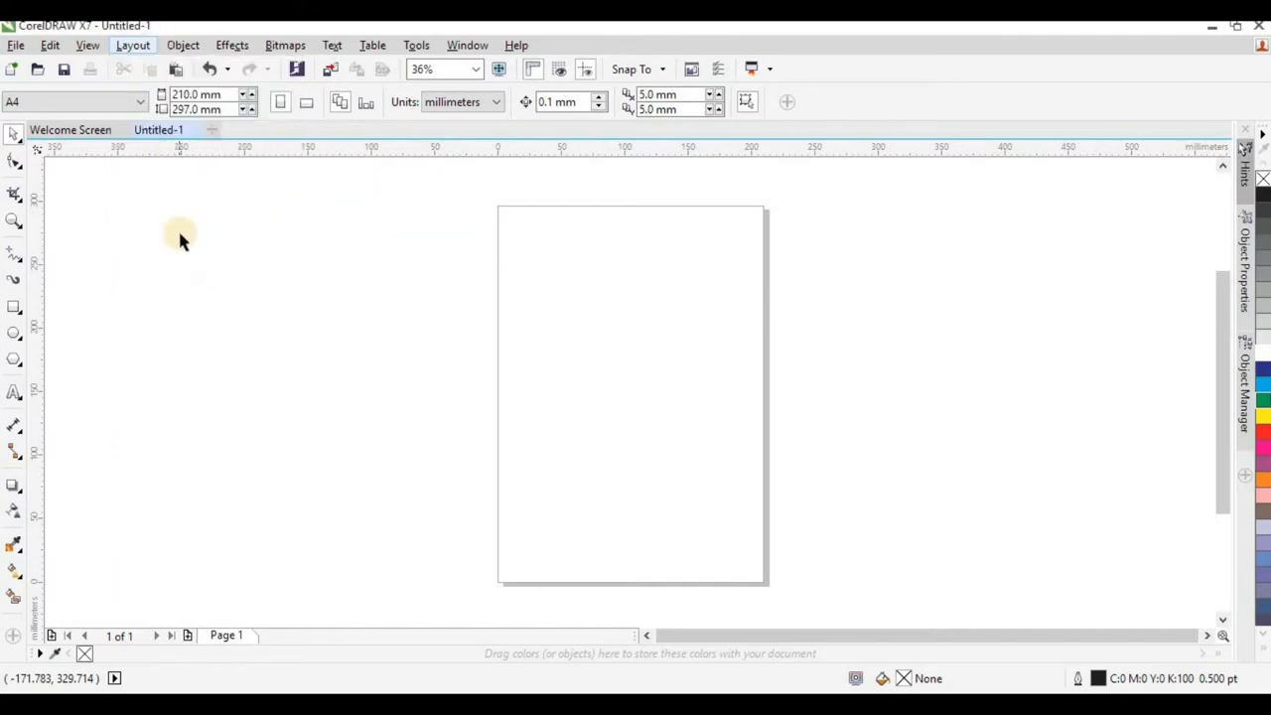
left_click(135, 46)
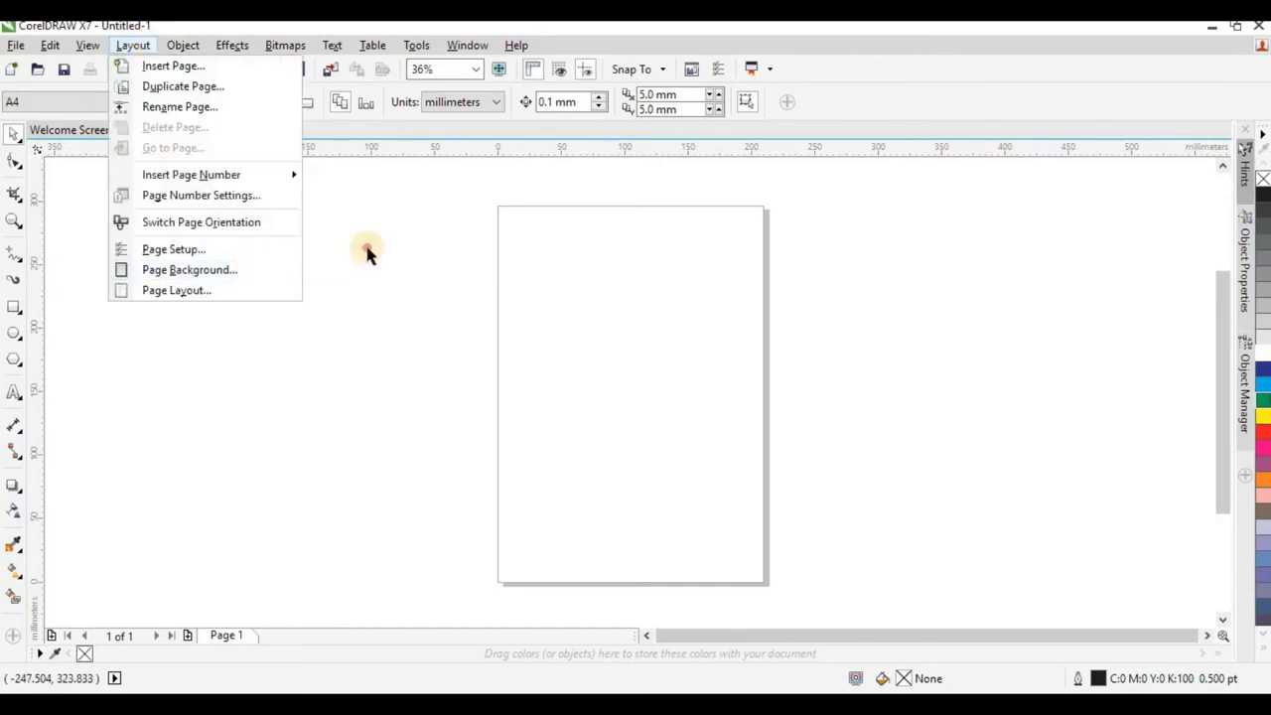
left_click(300, 139)
Switch the page to landscape orientation and back to portrait.
left_click(306, 103)
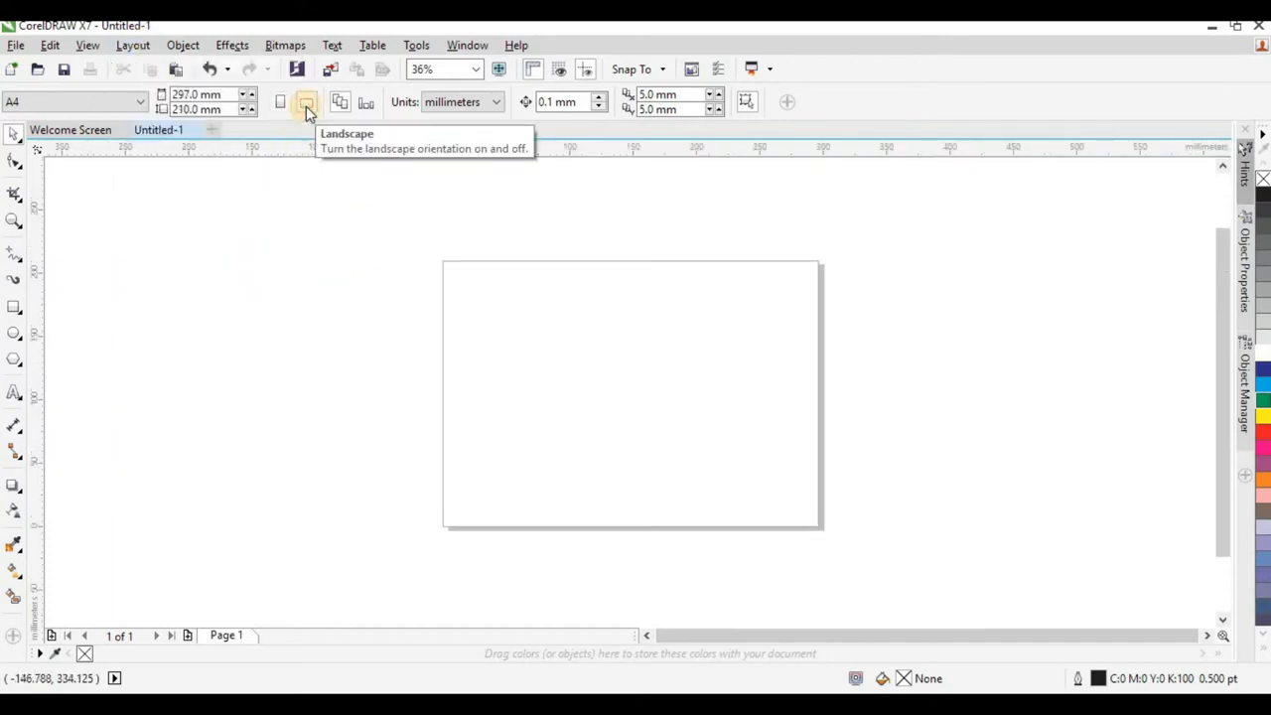
left_click(282, 106)
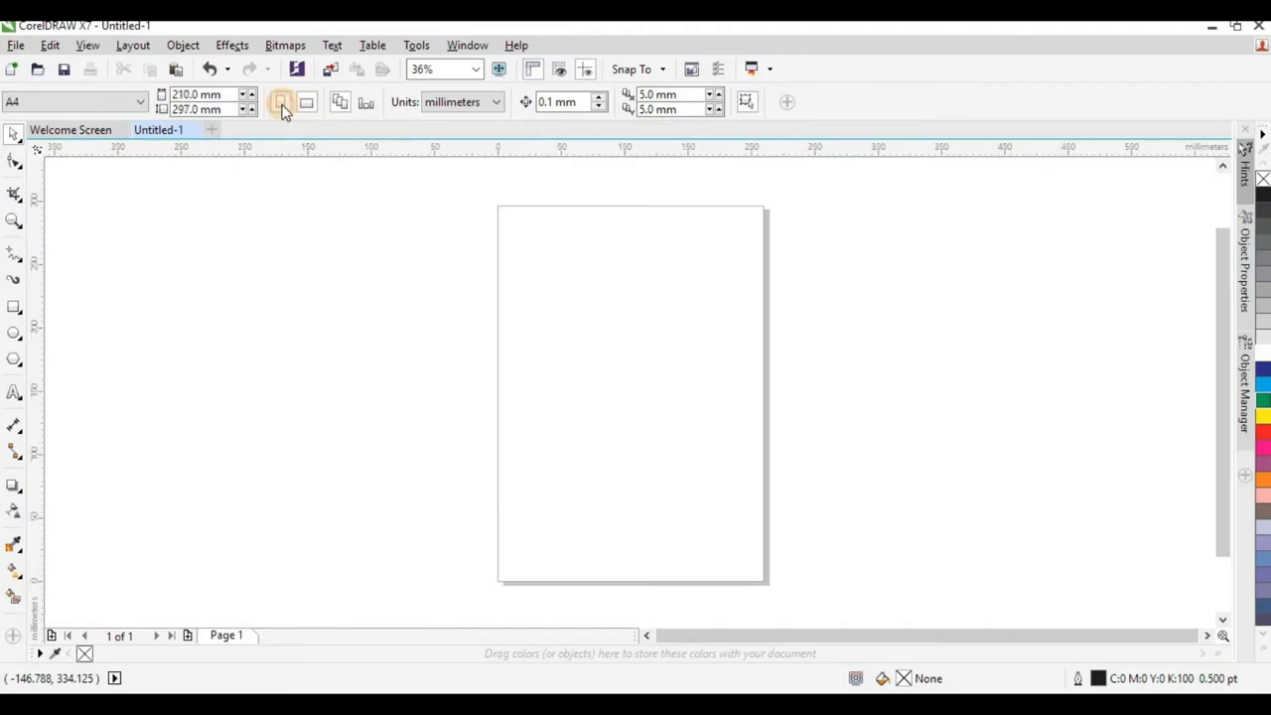
left_click(183, 46)
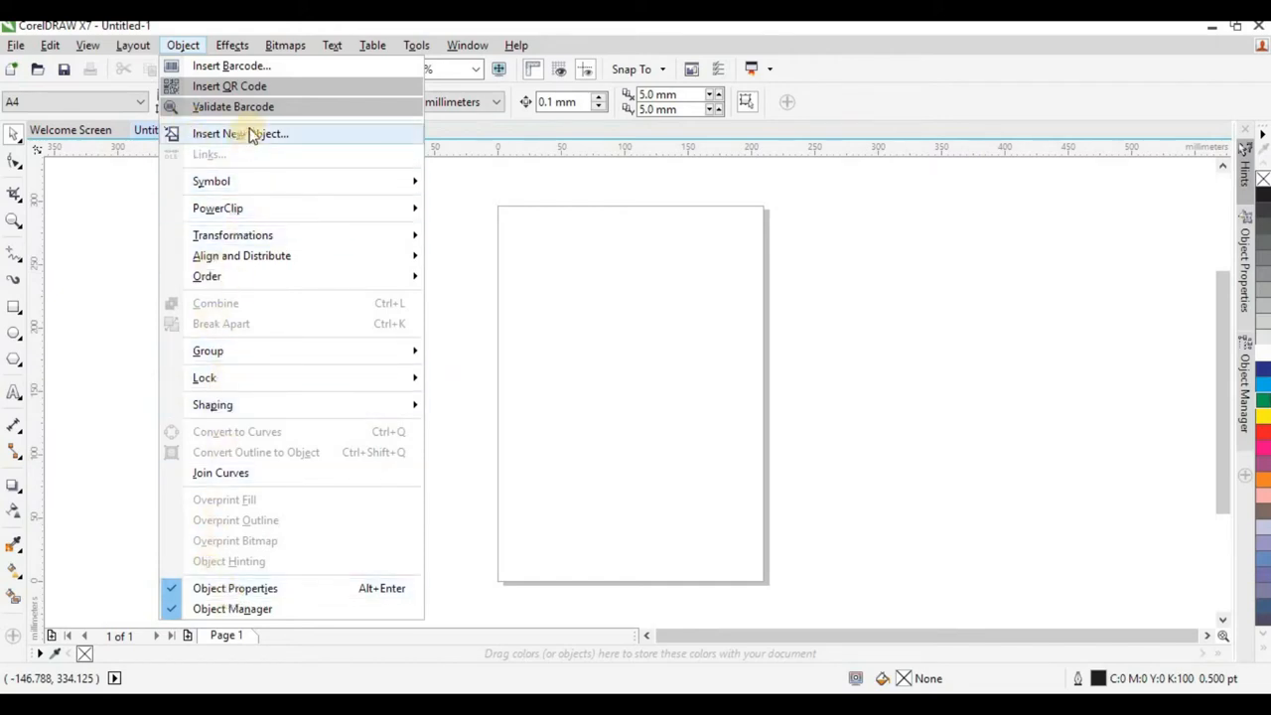
left_click(244, 43)
left_click(244, 43)
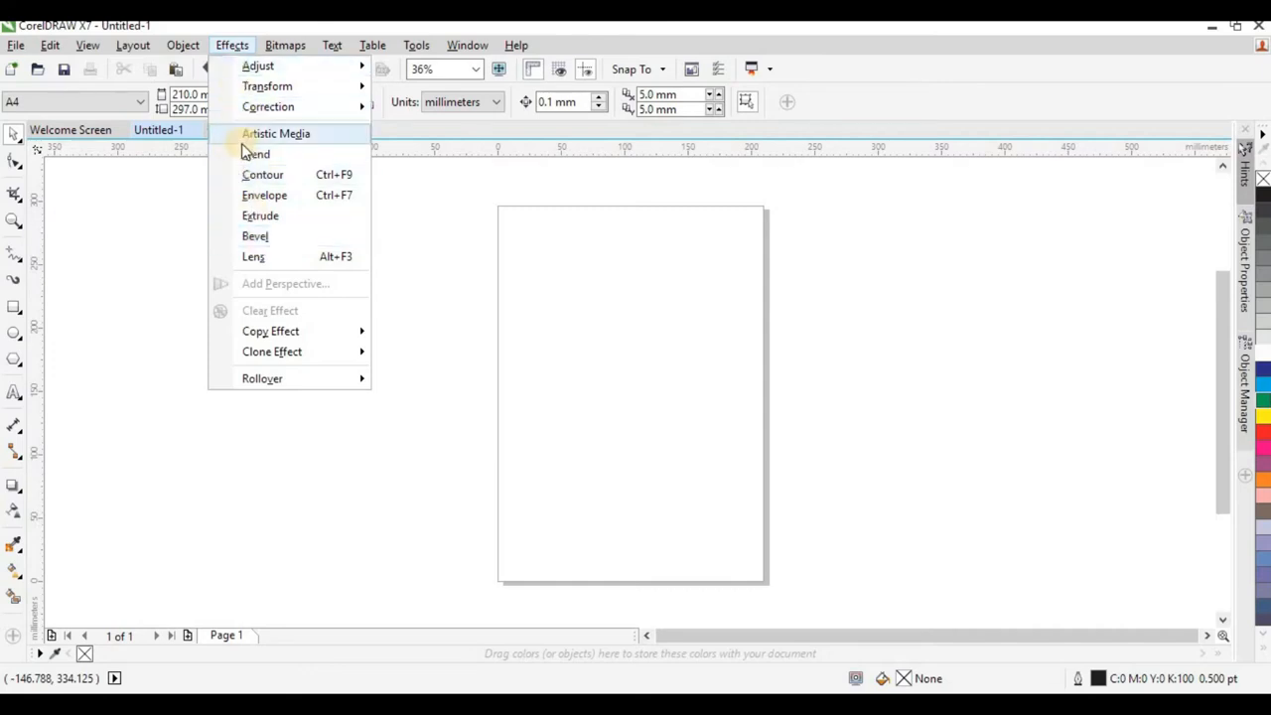
Examine the available bitmap, text, table, window and help commands, including the 3D effects, workspace and color palette options.
mouse_move(283, 46)
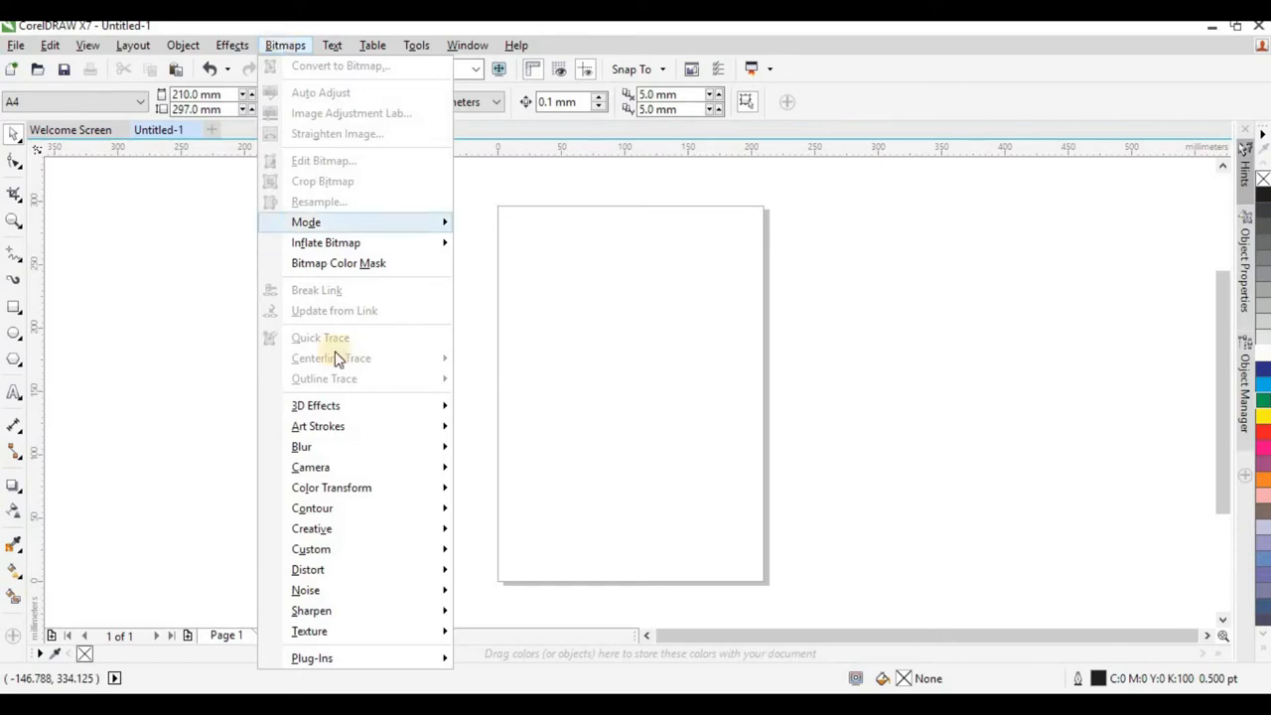
mouse_move(360, 449)
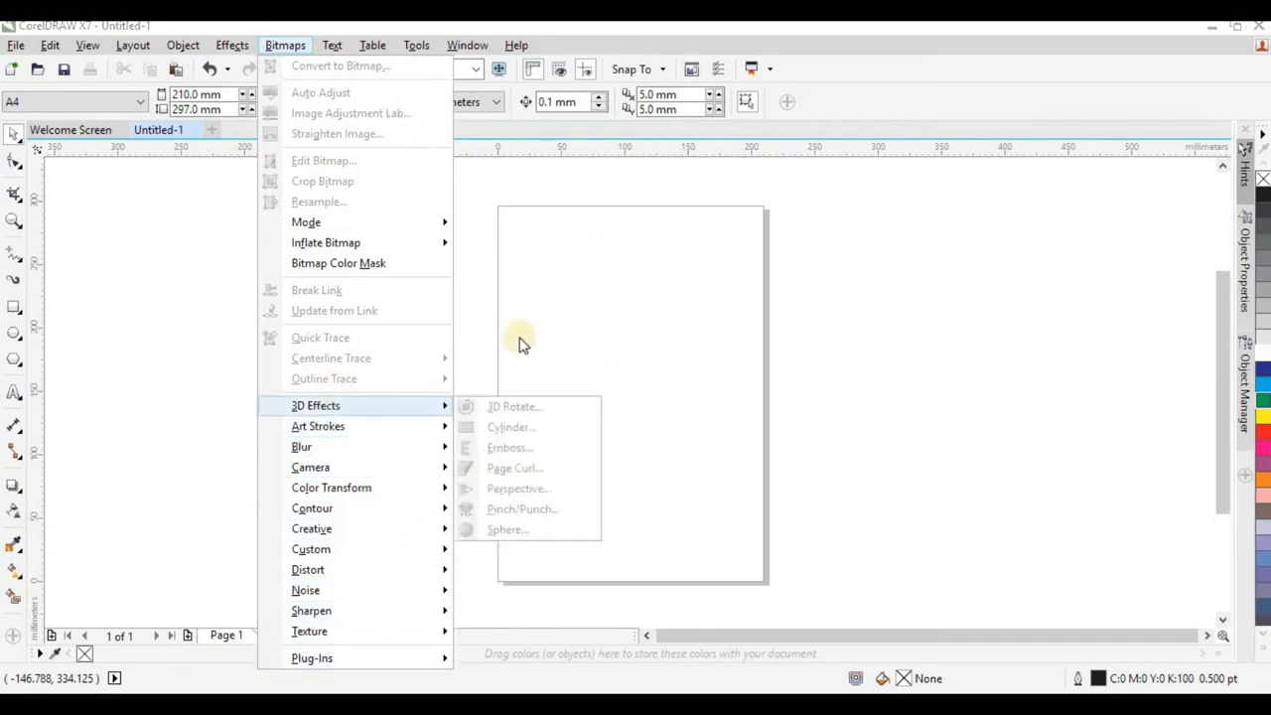
mouse_move(331, 50)
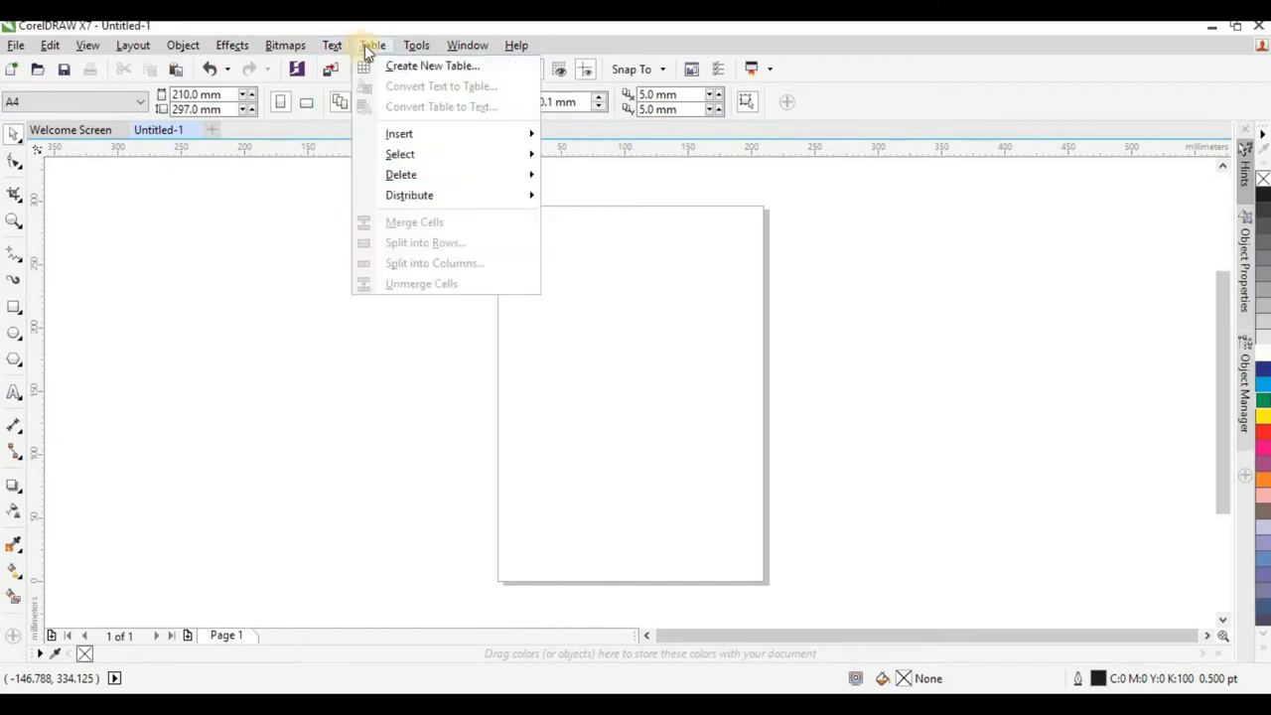
mouse_move(476, 48)
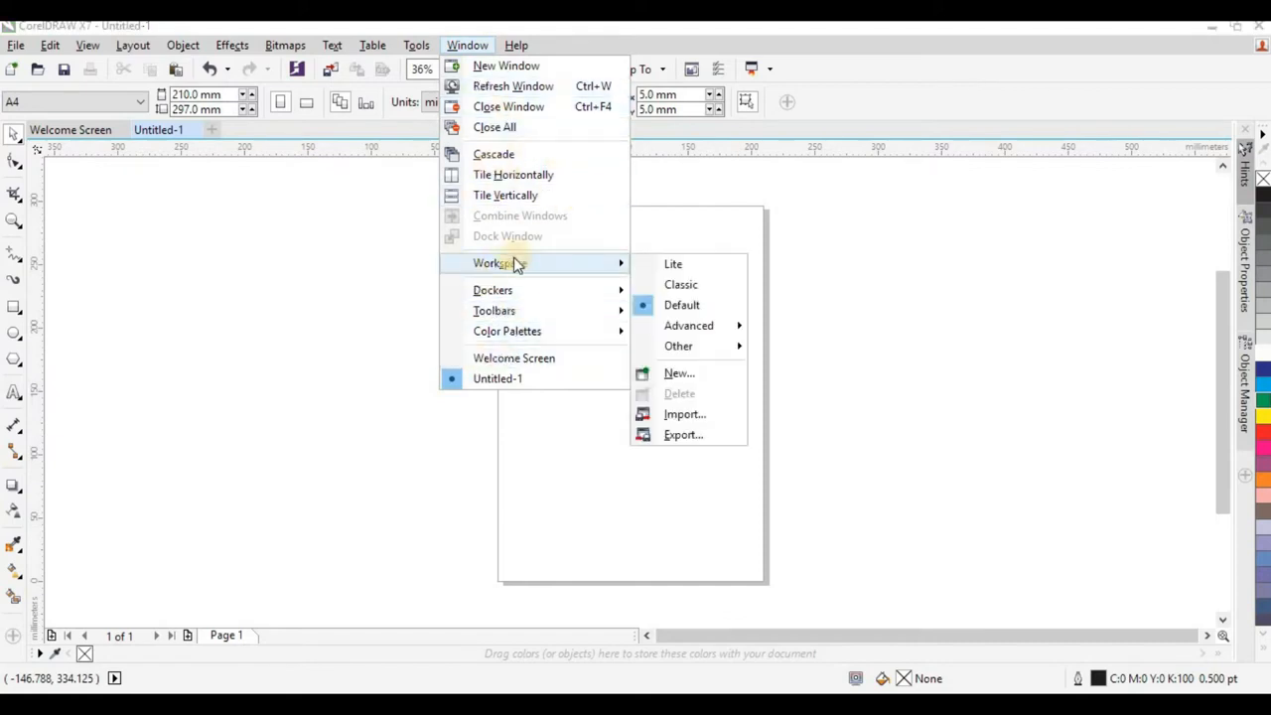
mouse_move(527, 337)
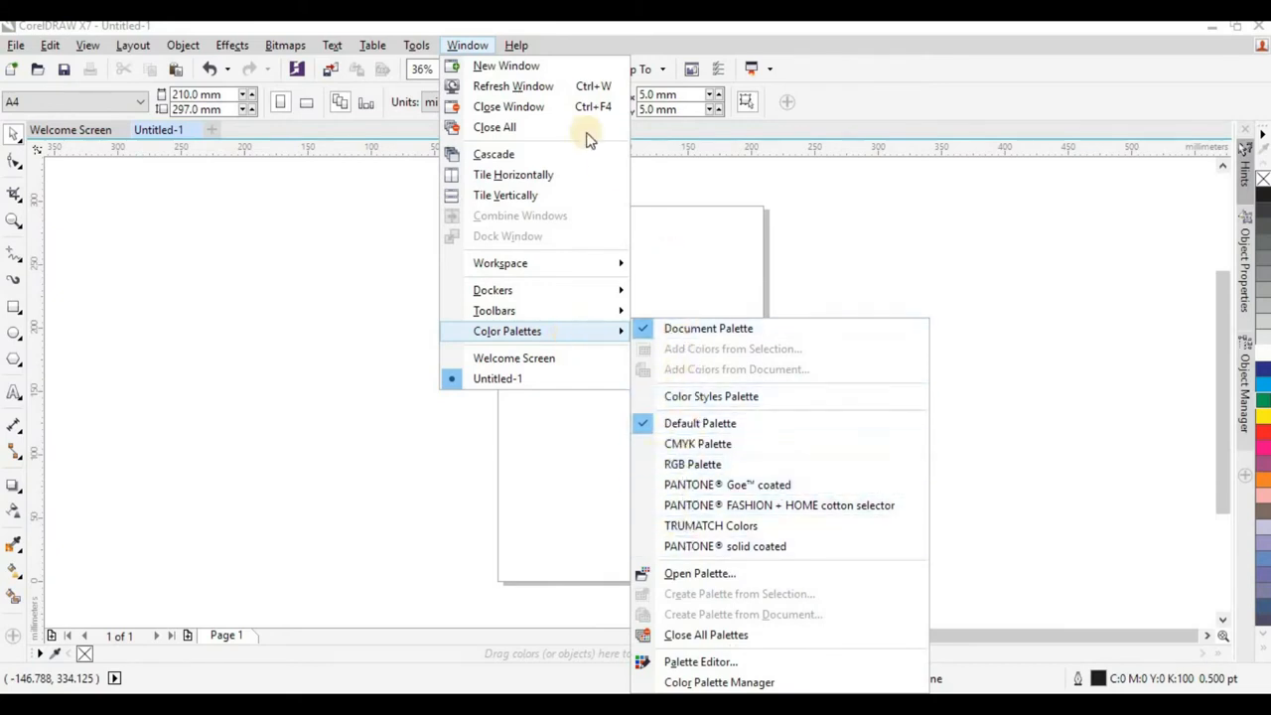
mouse_move(526, 47)
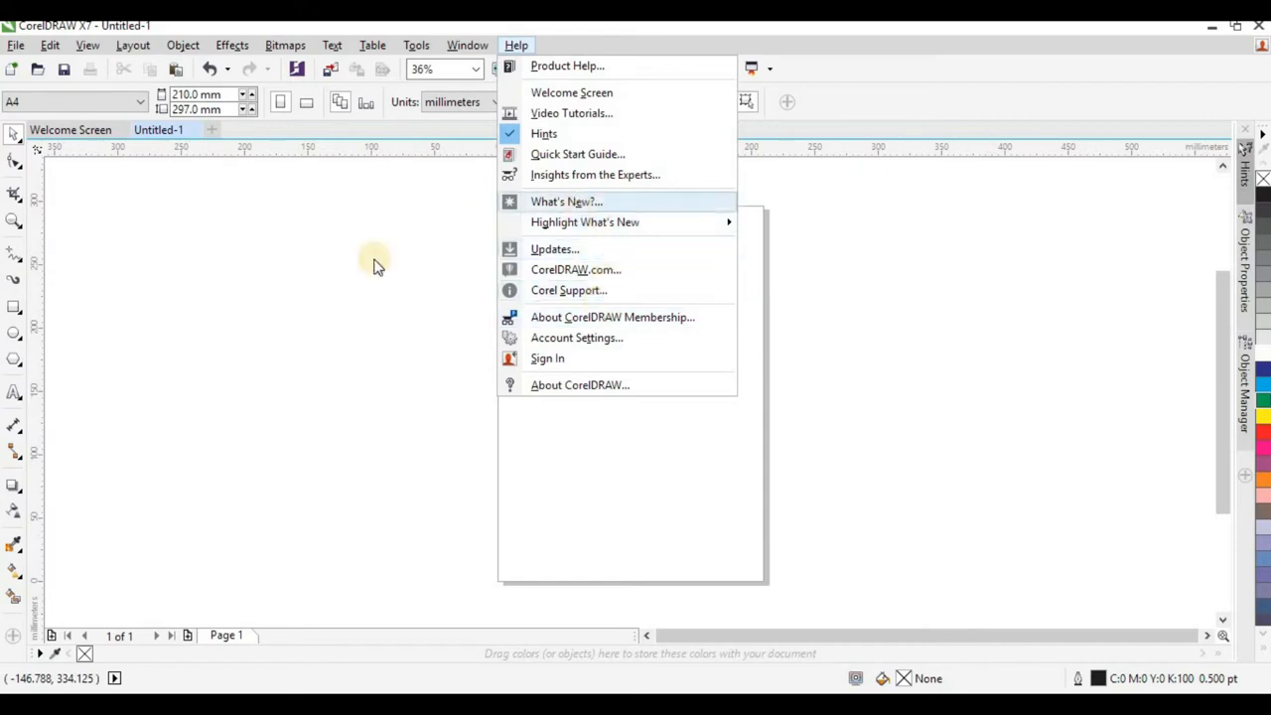
left_click(333, 282)
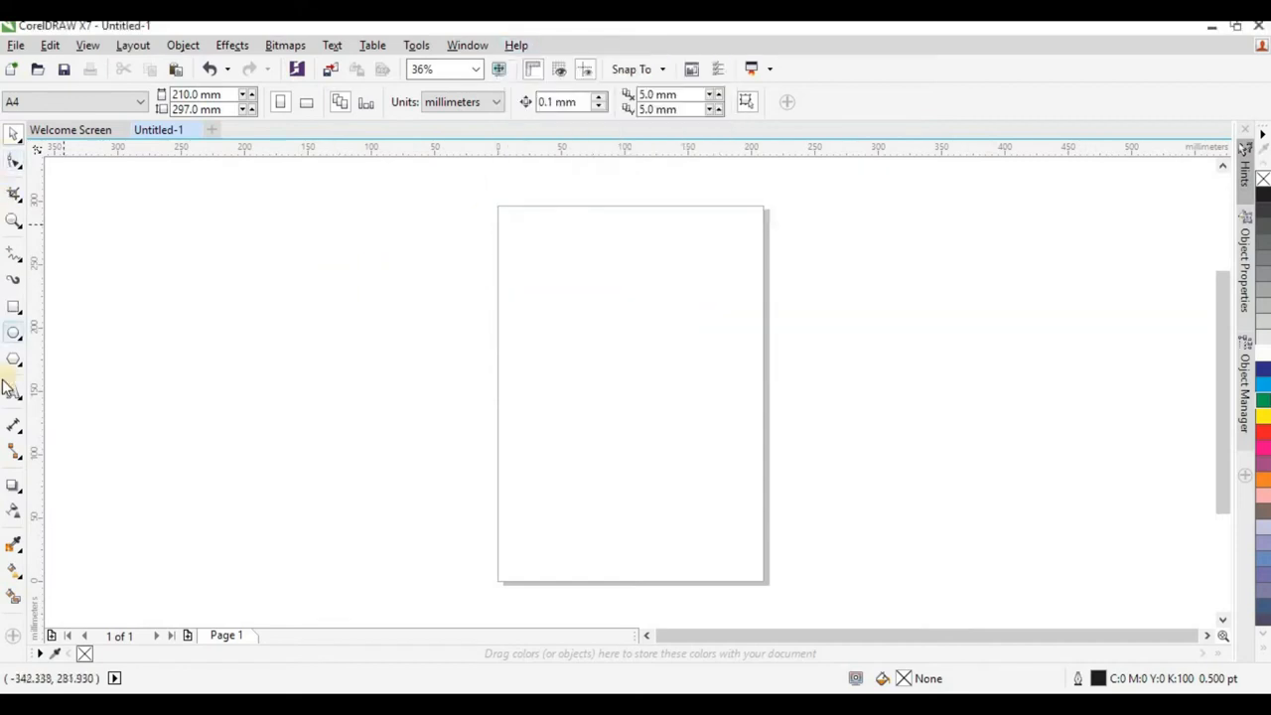
Examine the variants of the Pick, Shape and Crop tools, trying the Free Transform tool and returning to Pick.
left_click(20, 140)
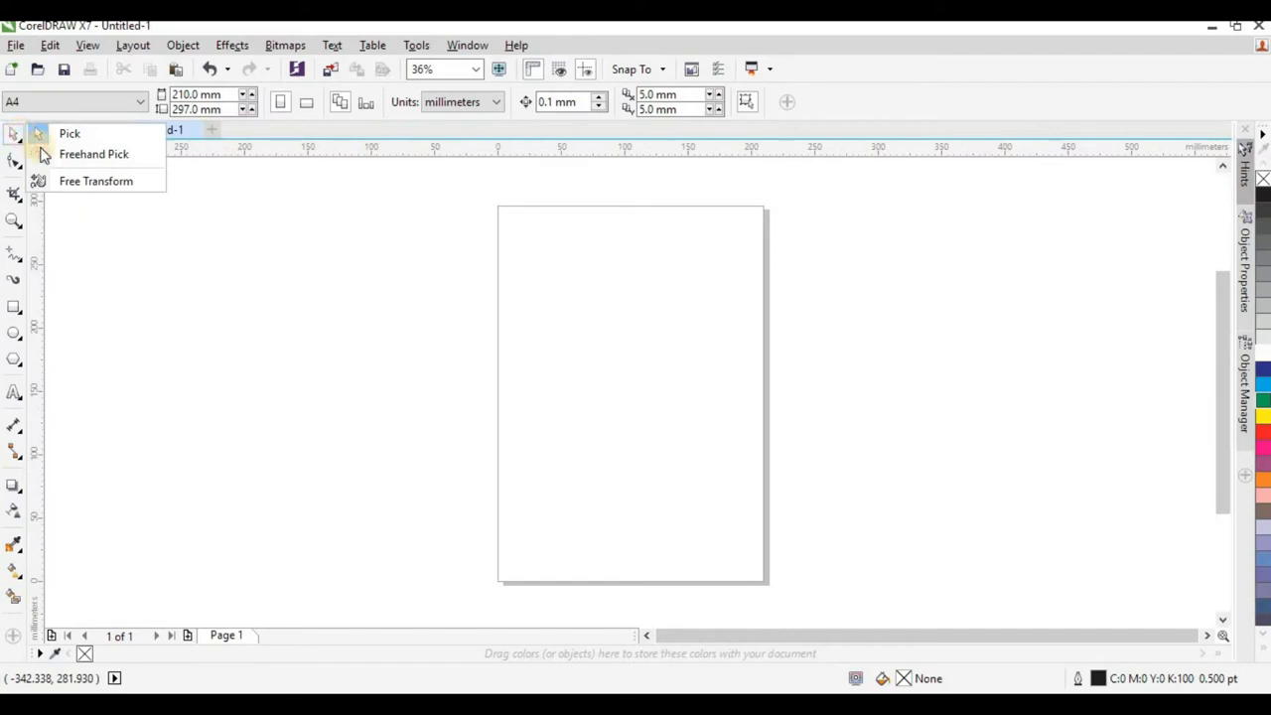
left_click(14, 136)
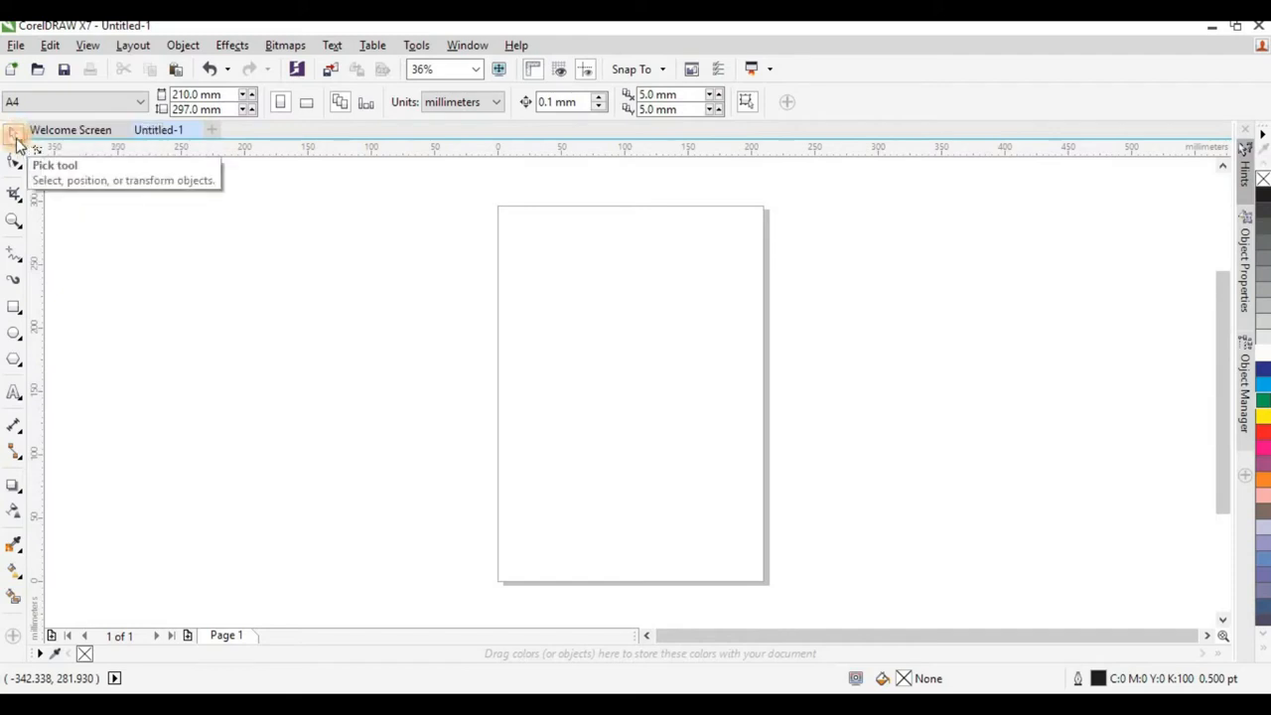
left_click(18, 142)
left_click(80, 179)
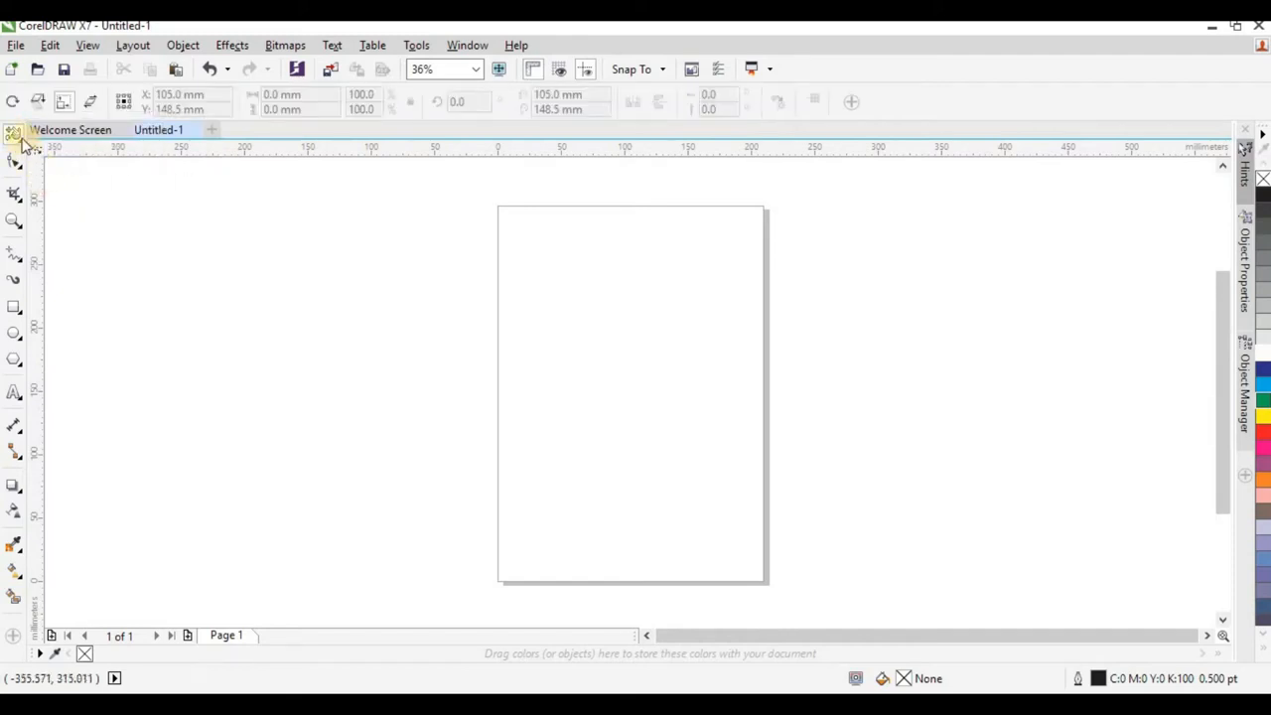
left_click(24, 143)
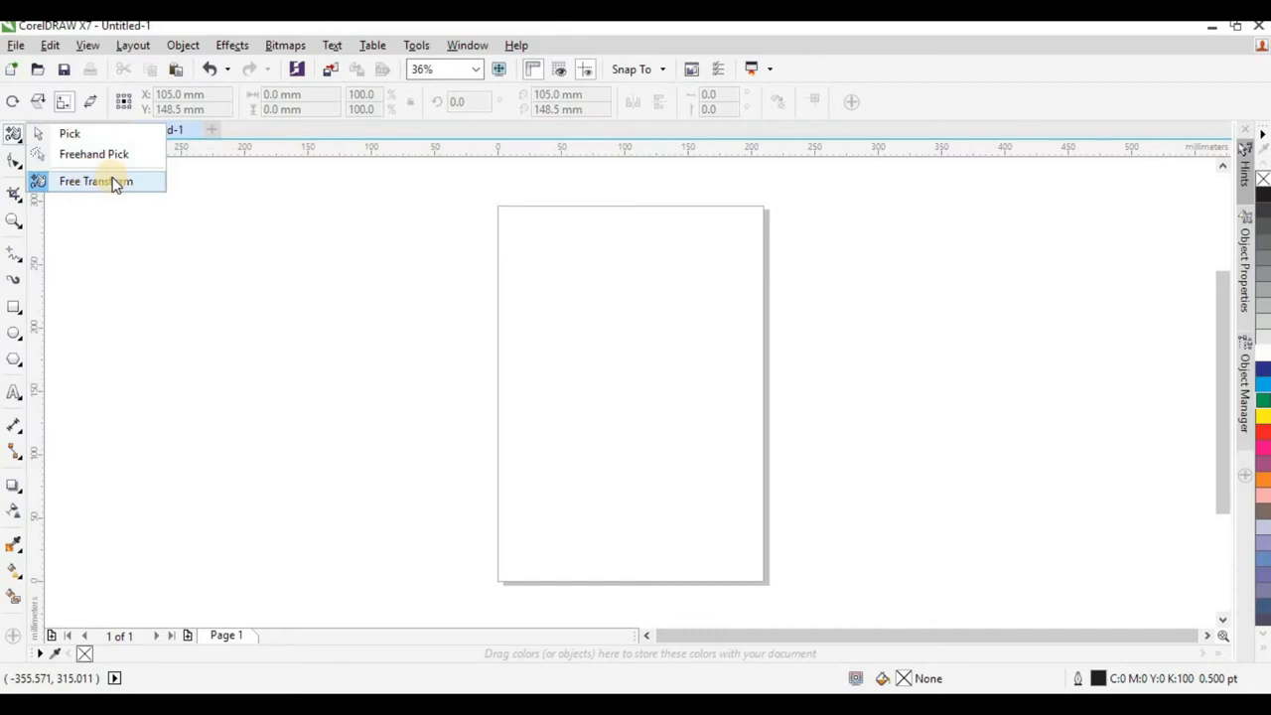
left_click(62, 135)
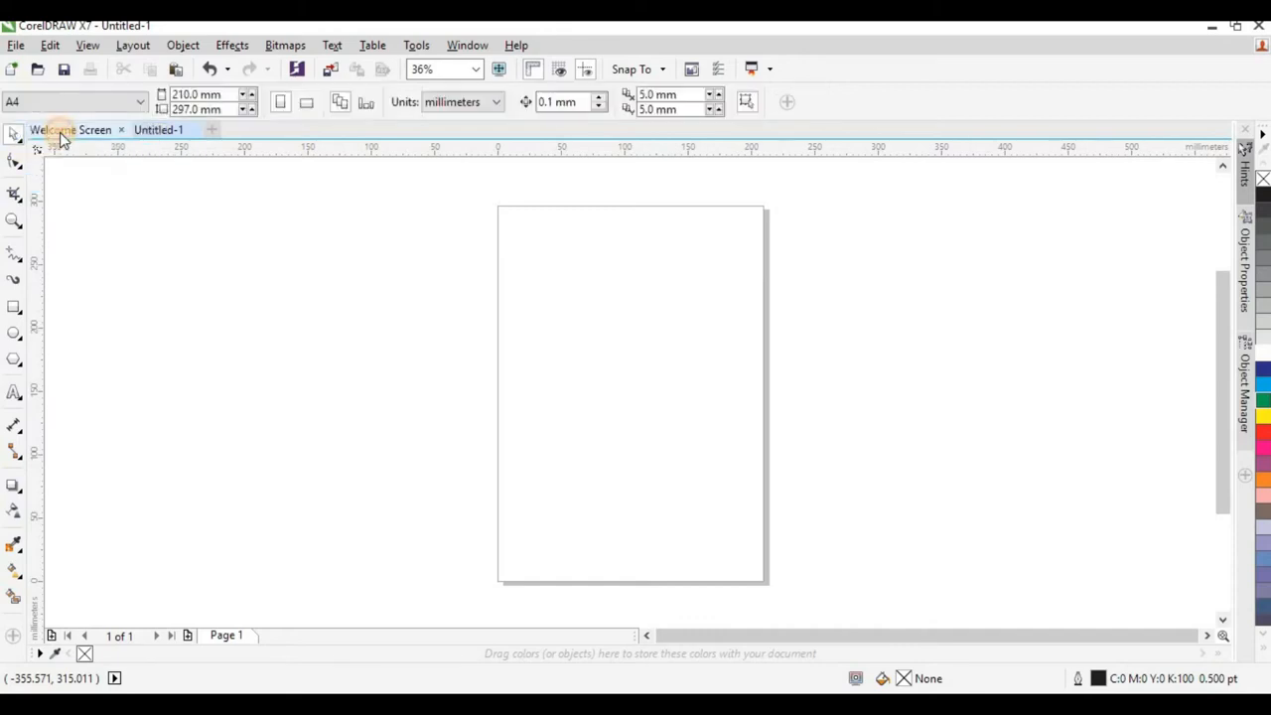
left_click(10, 162)
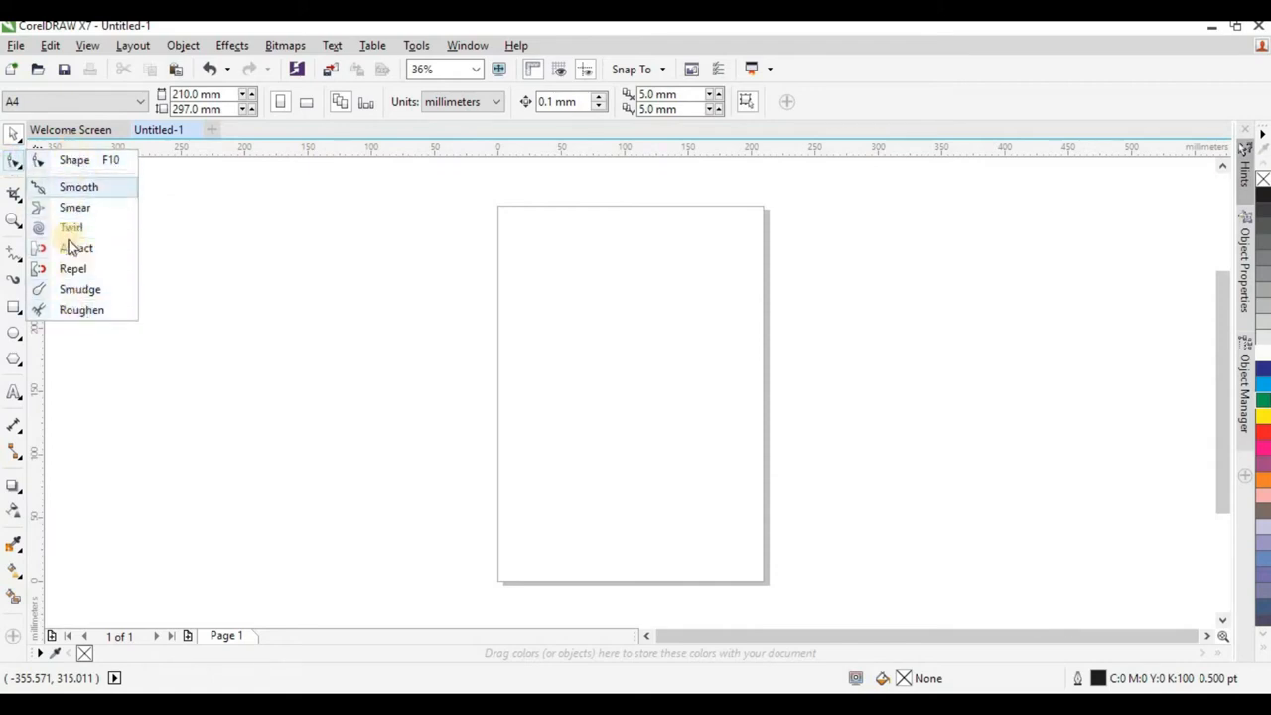
left_click(11, 198)
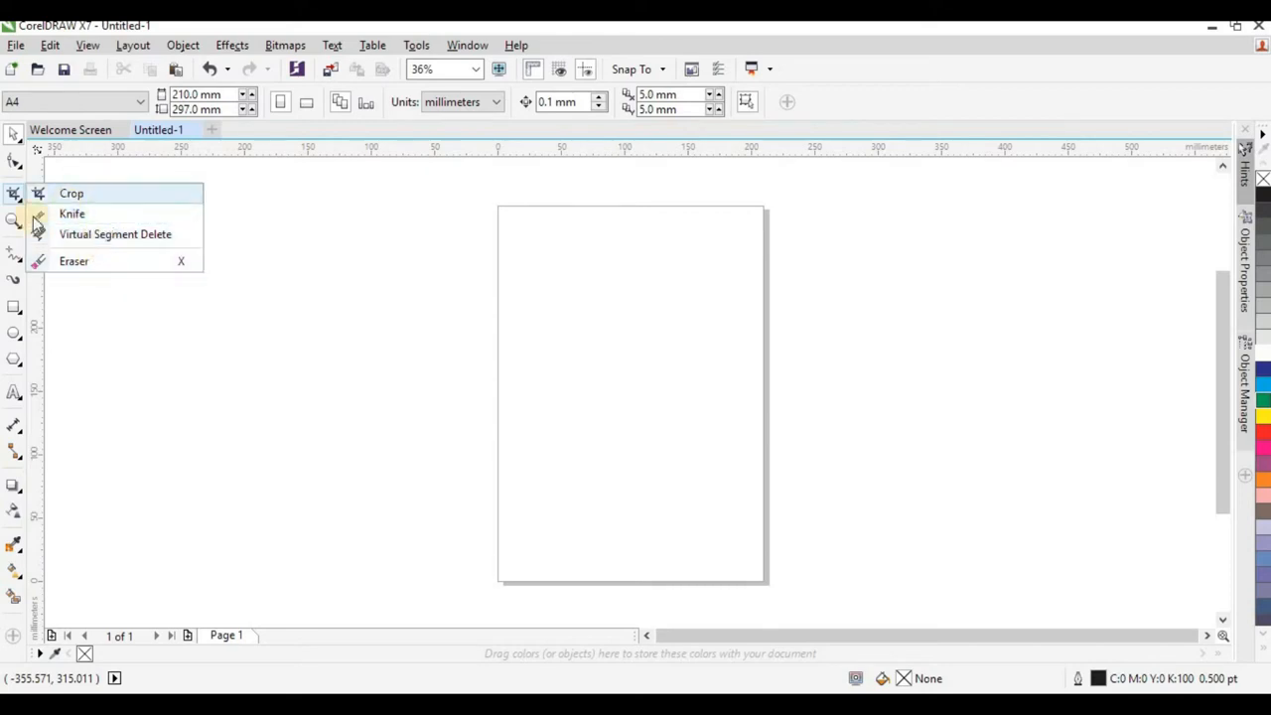
Shift the view of the page with the Pan tool.
mouse_move(8, 228)
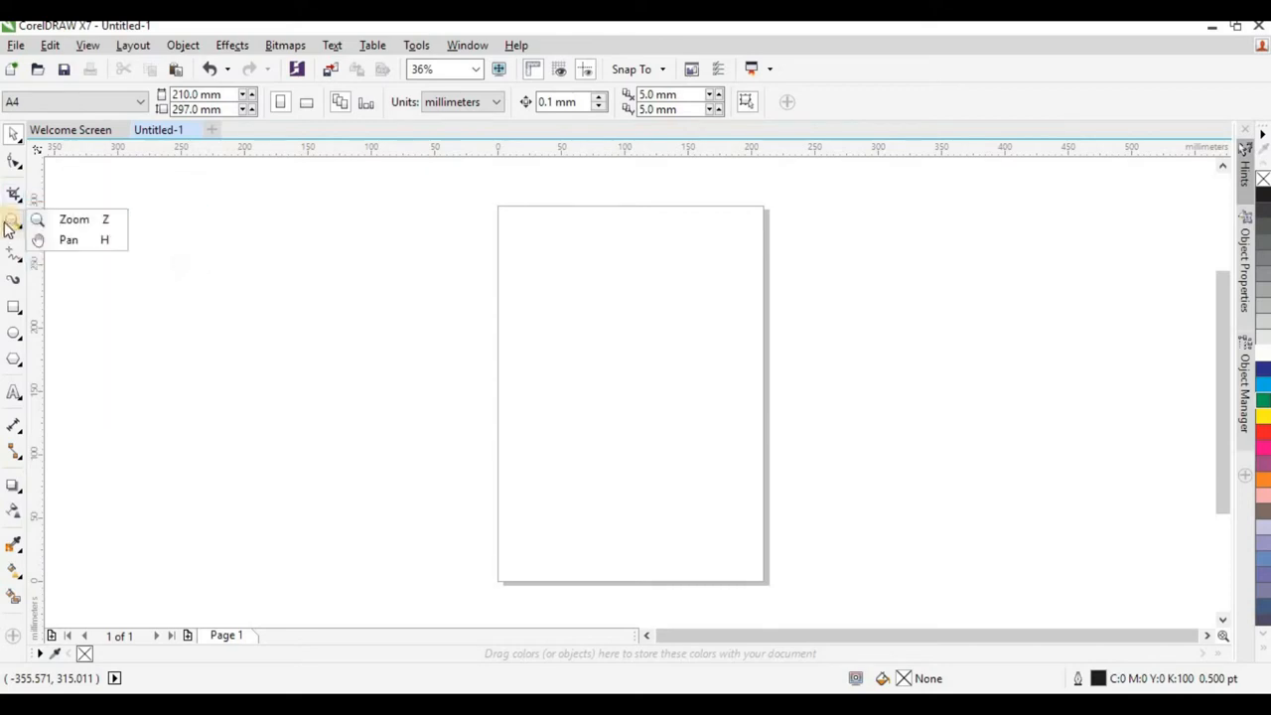
left_click(84, 243)
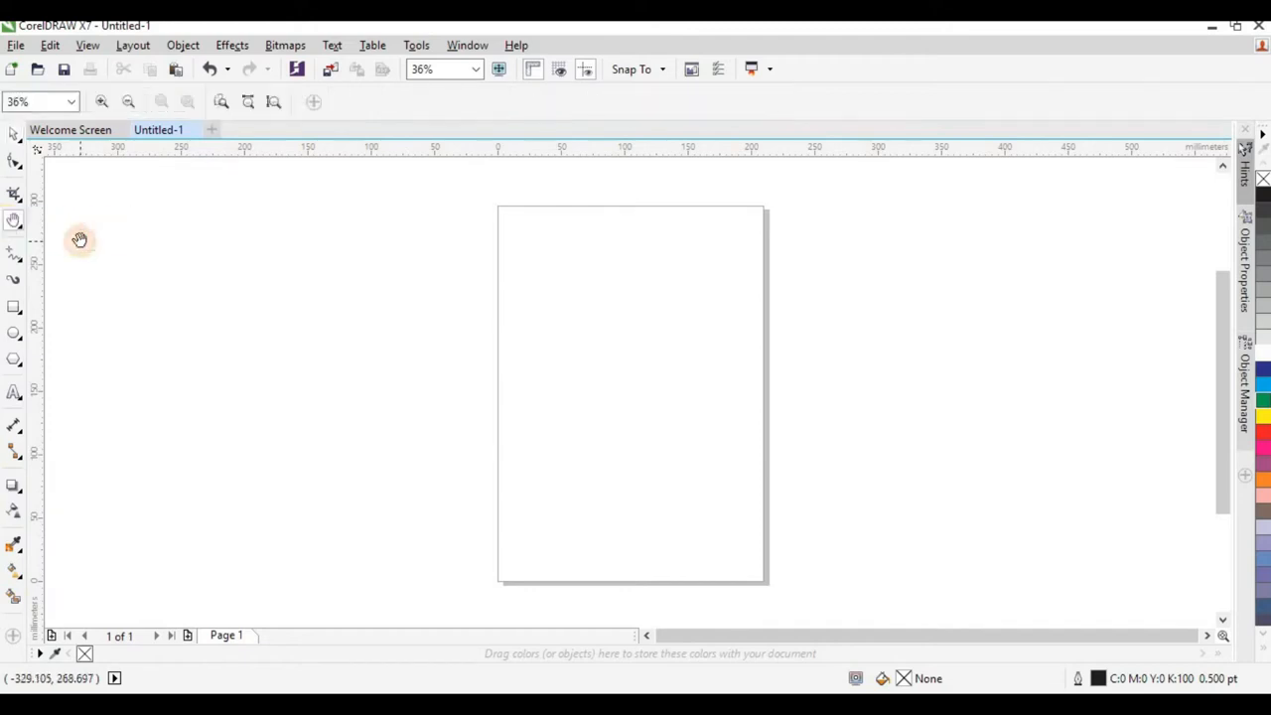
left_click_drag(417, 304, 346, 307)
left_click_drag(514, 359, 533, 394)
Zoom in on the empty area beside the page with the Zoom tool, zoom back out to the whole page, and reactivate the Pan tool.
left_click(10, 225)
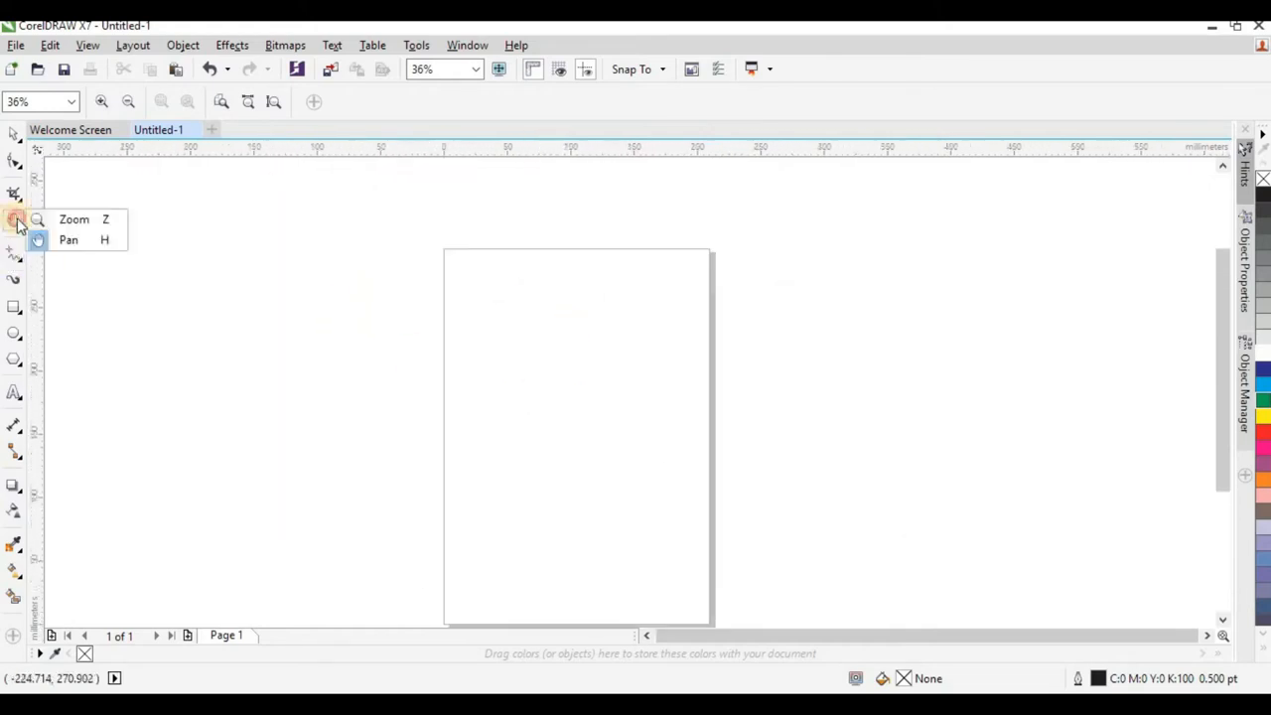
left_click(69, 218)
left_click_drag(318, 300, 449, 453)
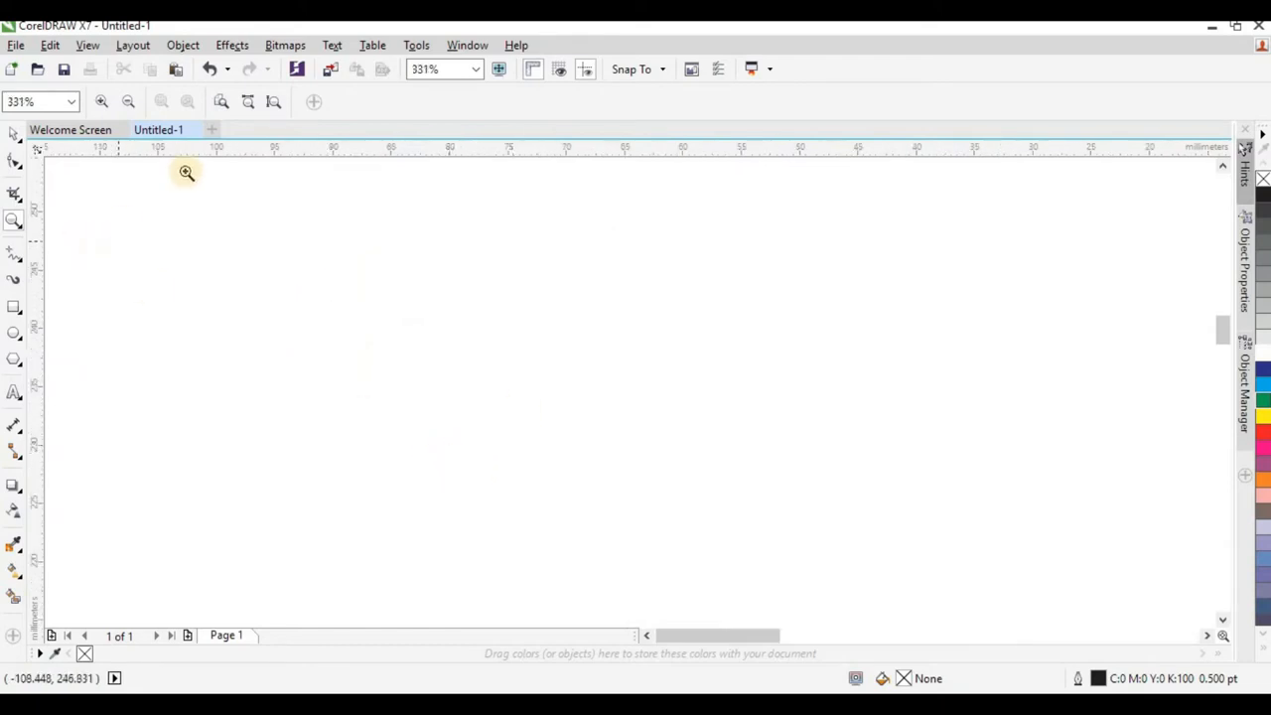
left_click(99, 102)
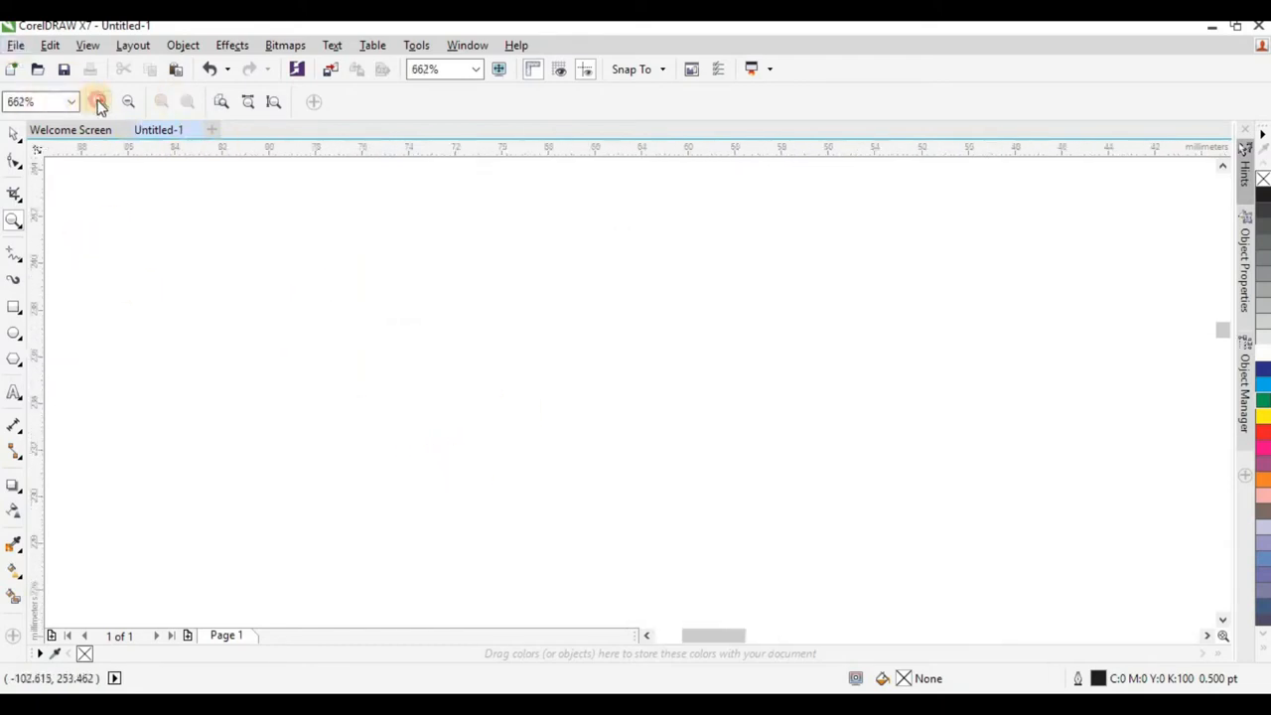
left_click(126, 102)
left_click(126, 102)
left_click(127, 102)
left_click(126, 102)
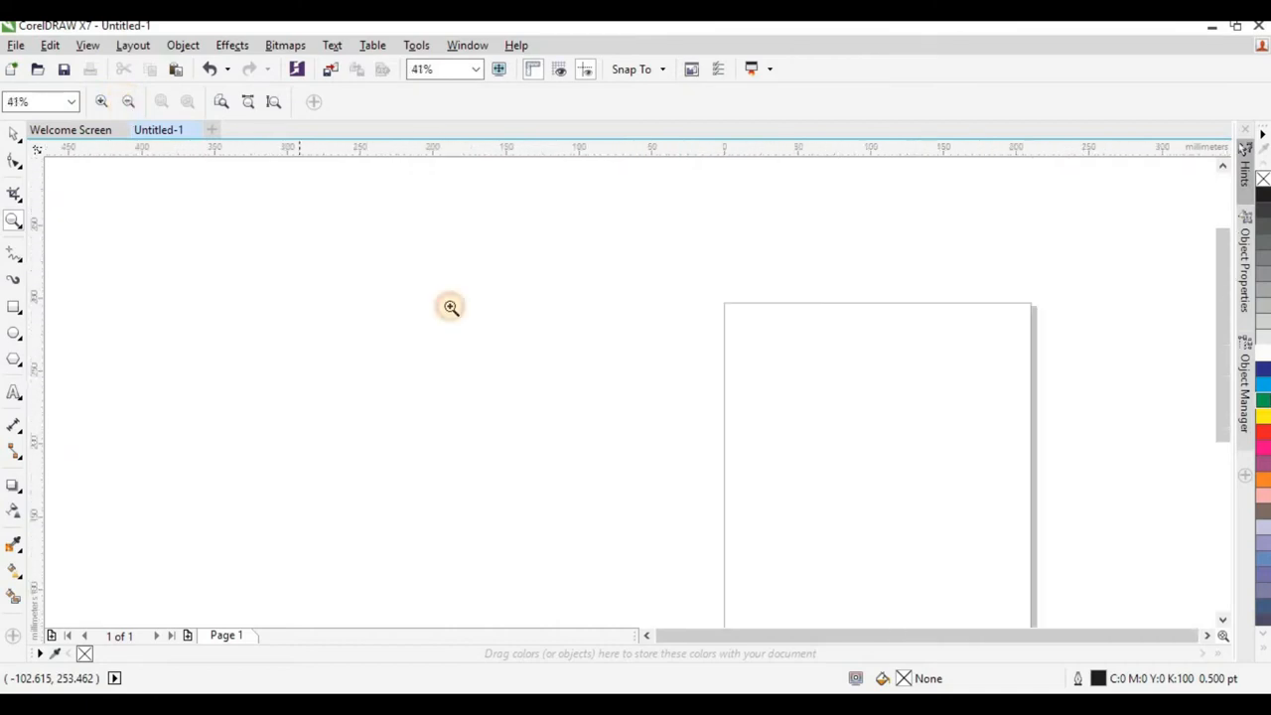
scroll(268, 298, "down", 2)
scroll(447, 343, "up", 2)
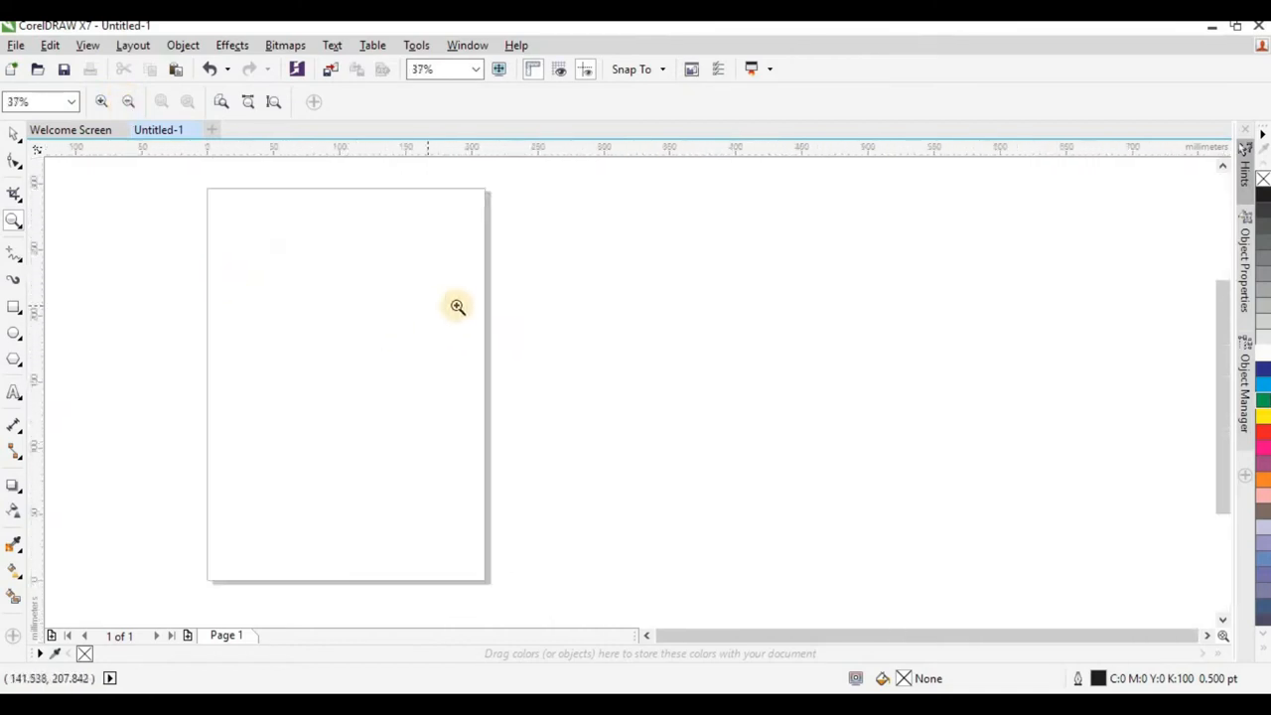
left_click(18, 223)
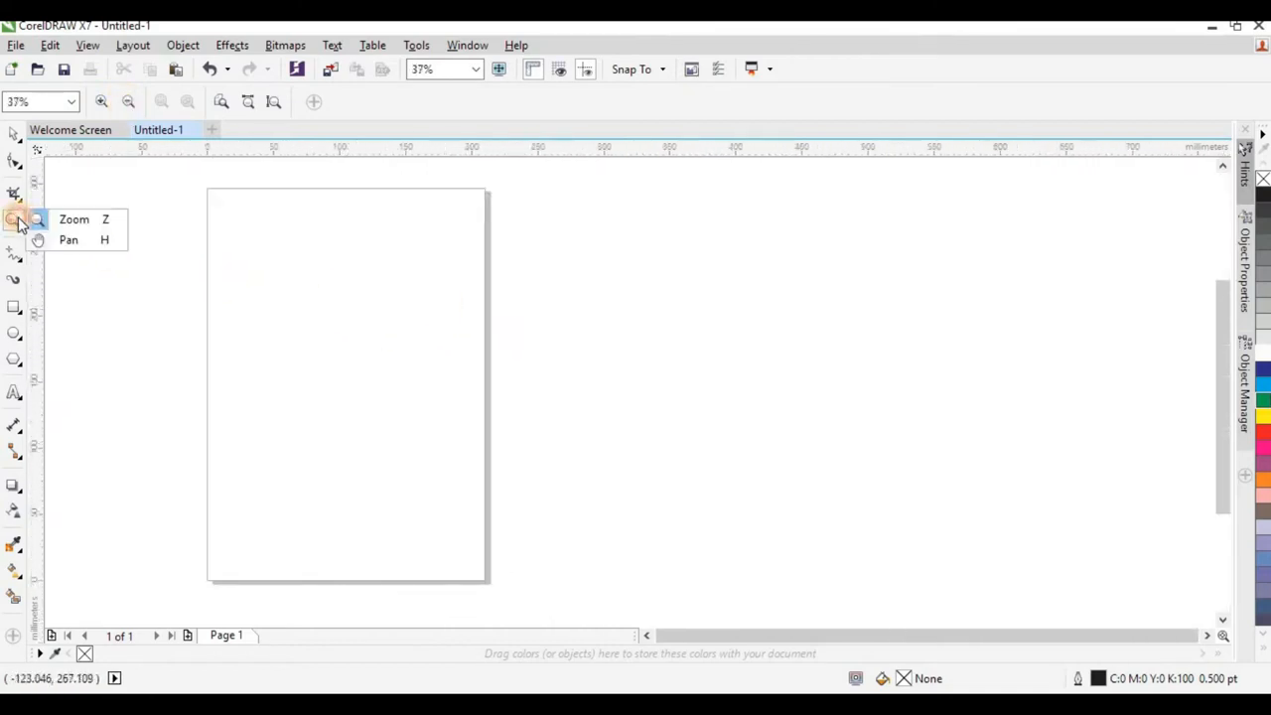
left_click(105, 243)
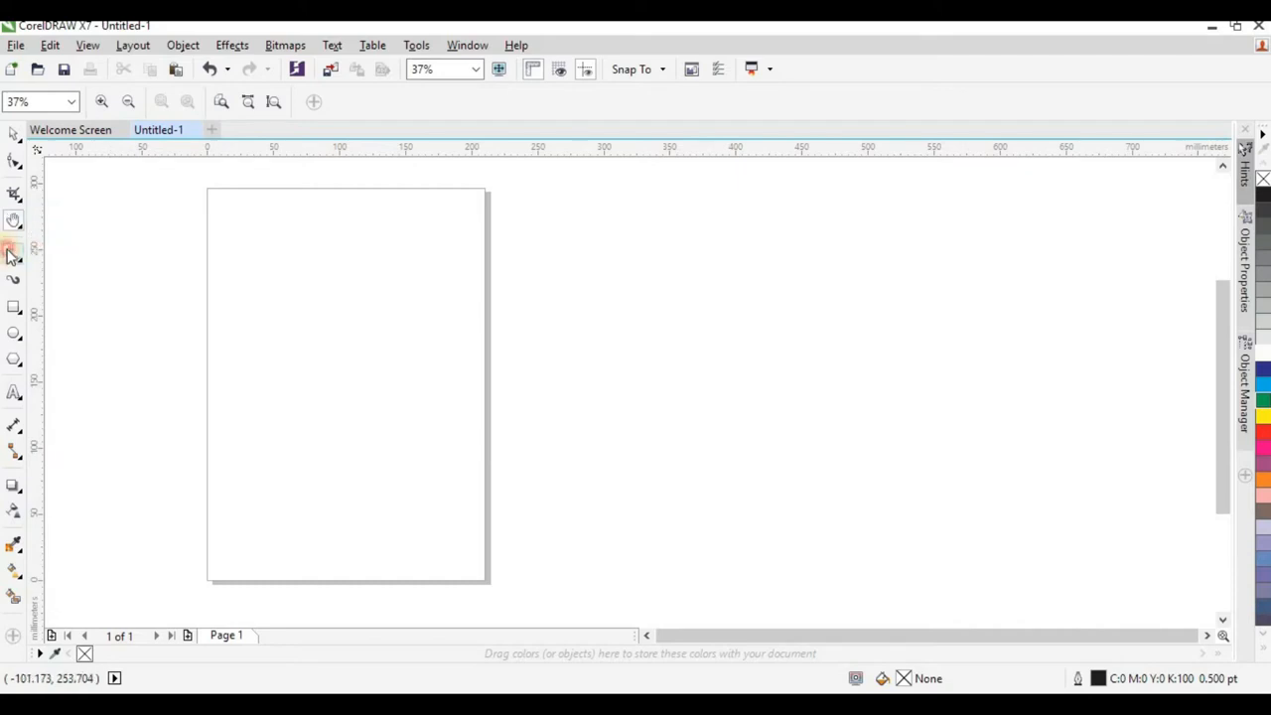
Draw a wavy, looping open curve about 494 mm wide and 142 mm high across the page with the Freehand tool.
left_click(10, 255)
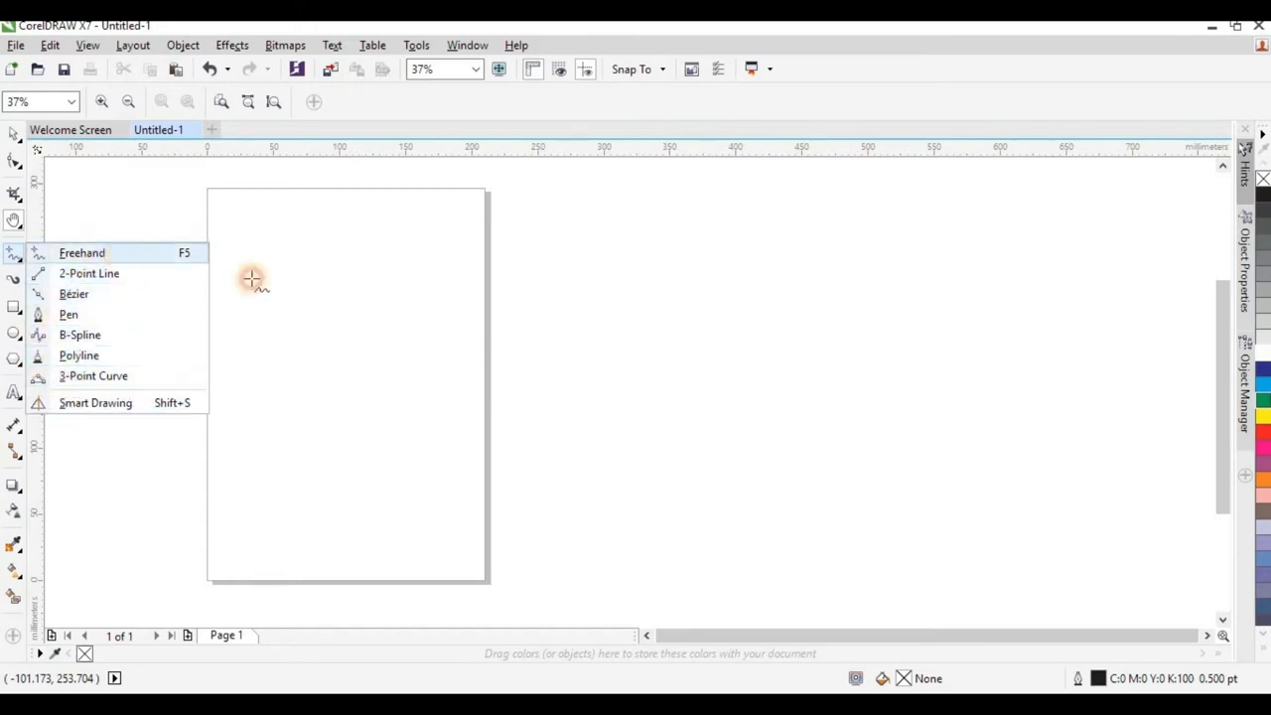
left_click_drag(283, 379, 448, 293)
mouse_move(448, 293)
left_mouse_down()
mouse_move(476, 244)
mouse_move(632, 295)
mouse_move(936, 298)
mouse_move(672, 375)
mouse_move(424, 417)
left_mouse_up()
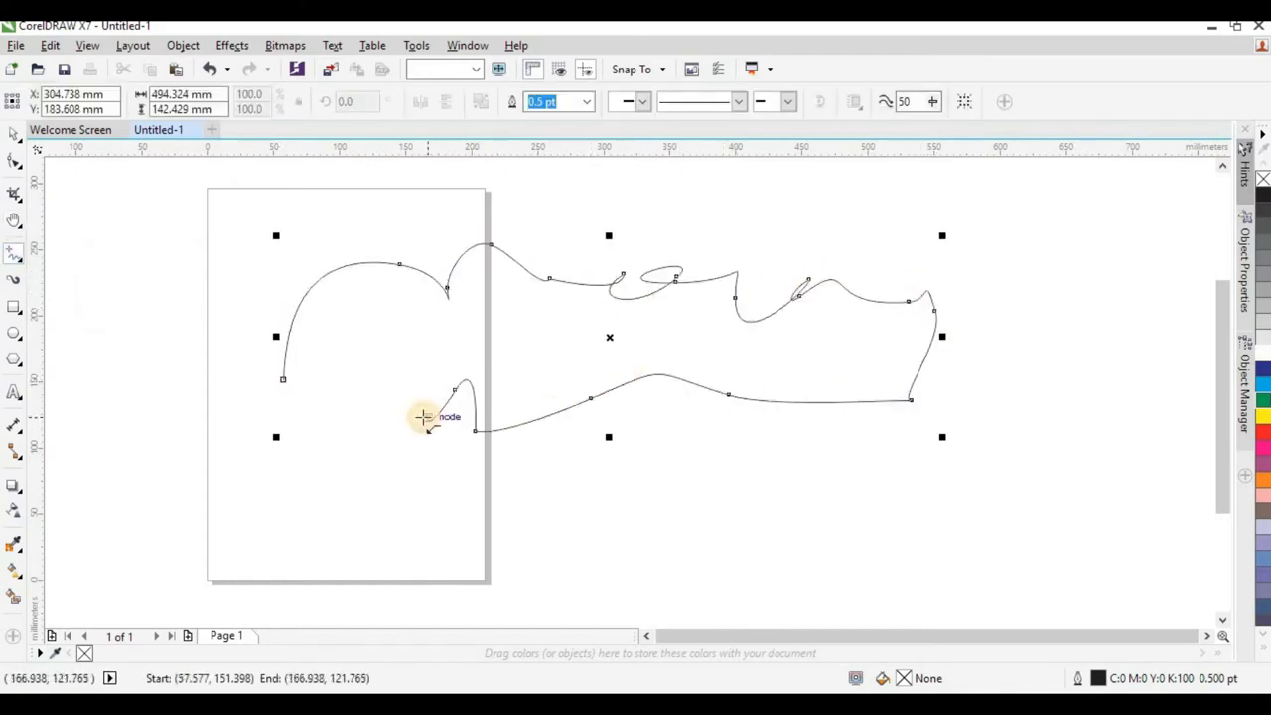
Draw a closed seven-sided polygon about 757 mm wide and 289 mm high around the freehand curve with the Pen tool and deselect it.
left_click(24, 260)
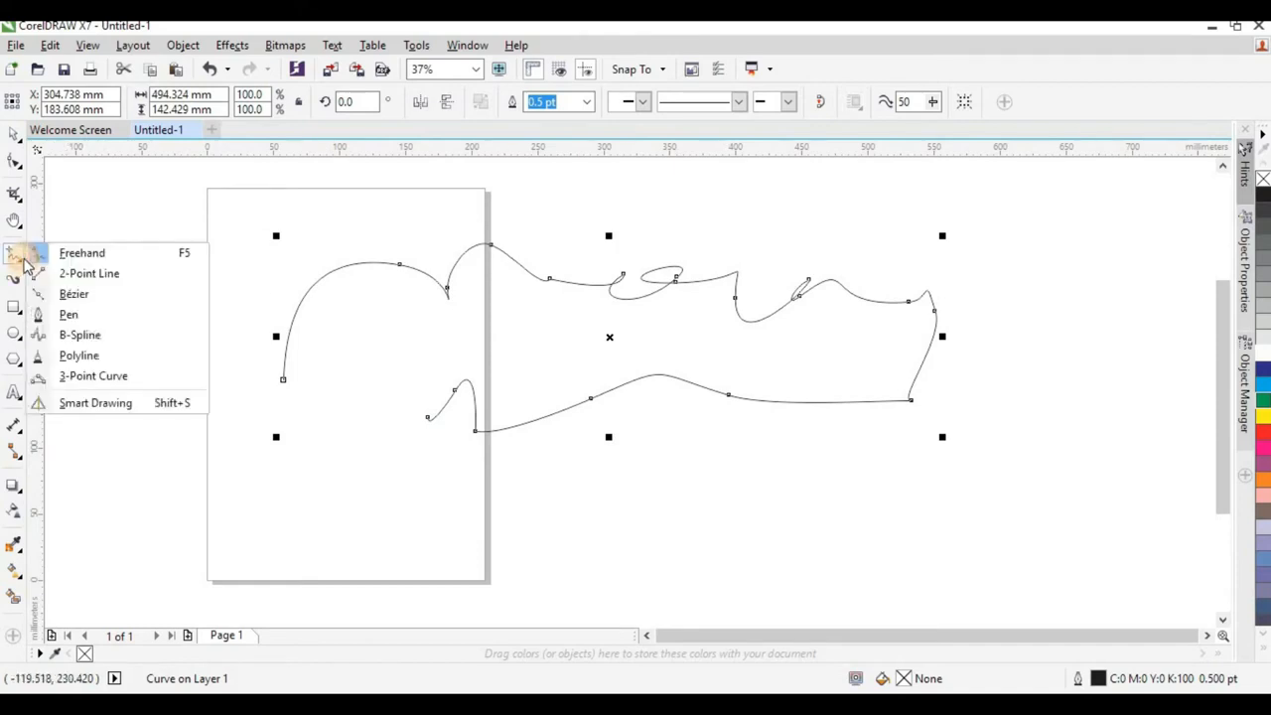
left_click(101, 319)
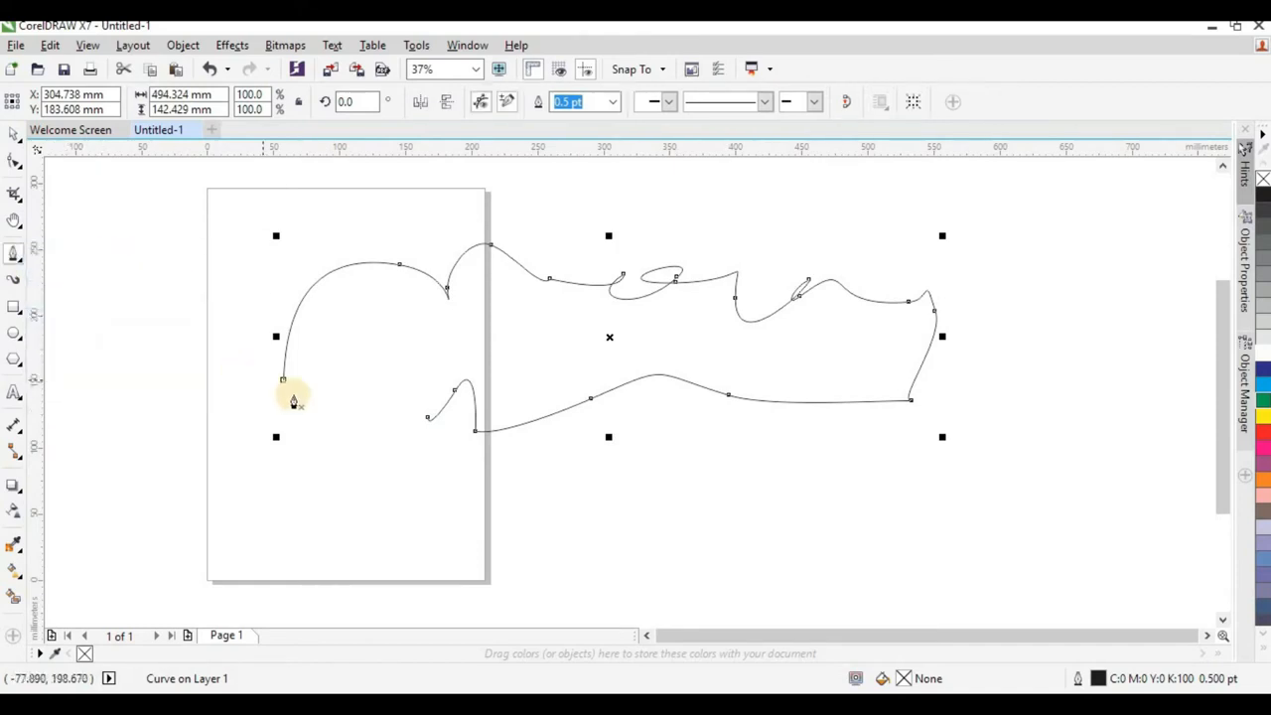
left_click(66, 504)
left_click(658, 553)
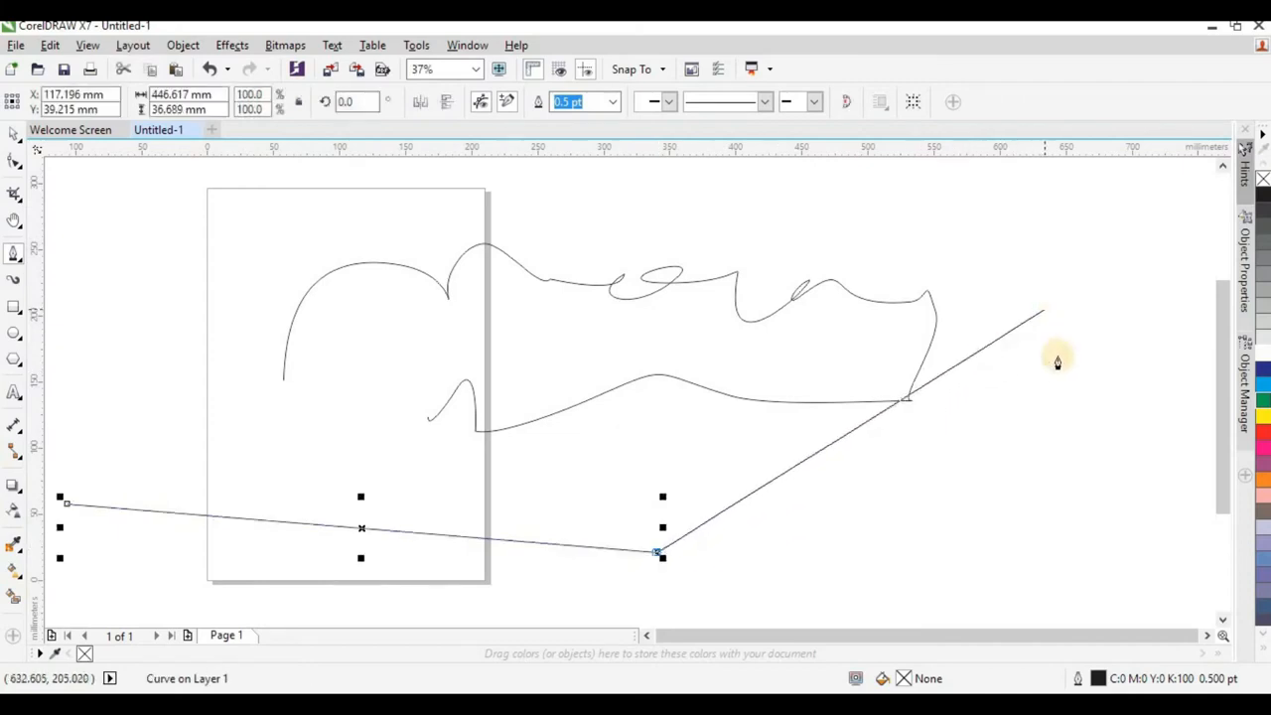
left_click(1064, 405)
left_click(1066, 252)
left_click(488, 171)
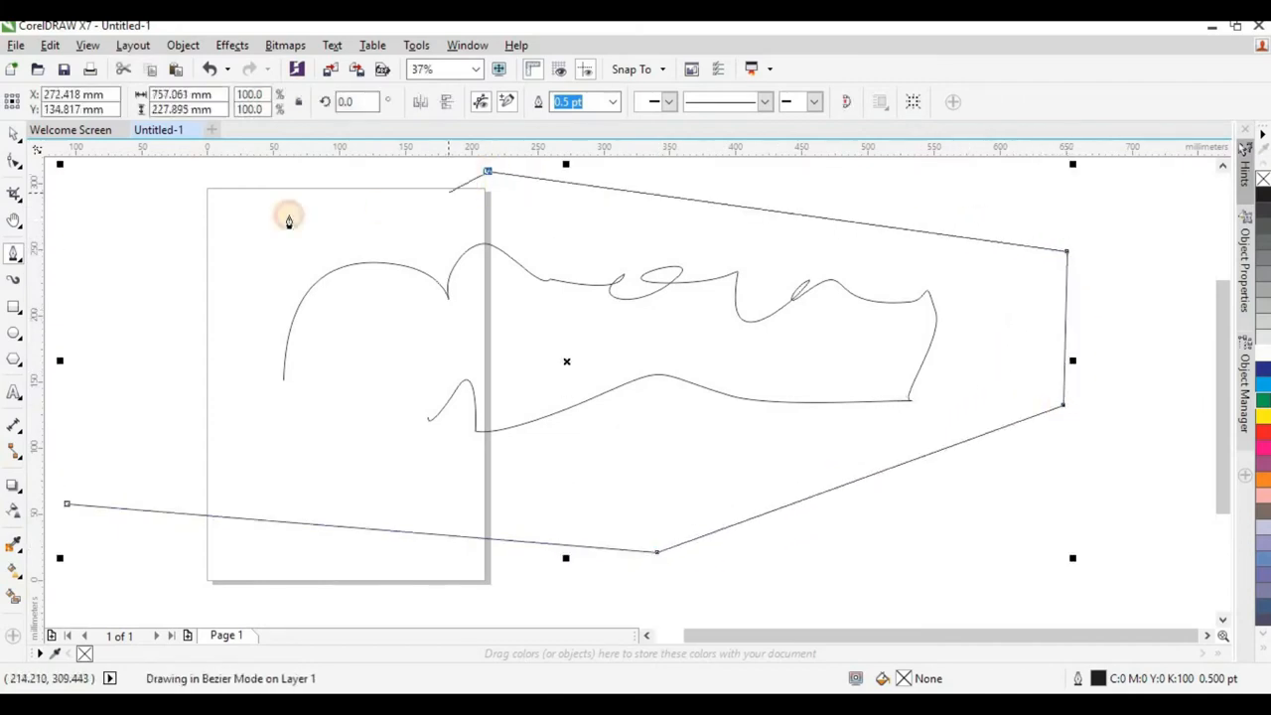
left_click(143, 262)
left_click(135, 425)
left_click(67, 505)
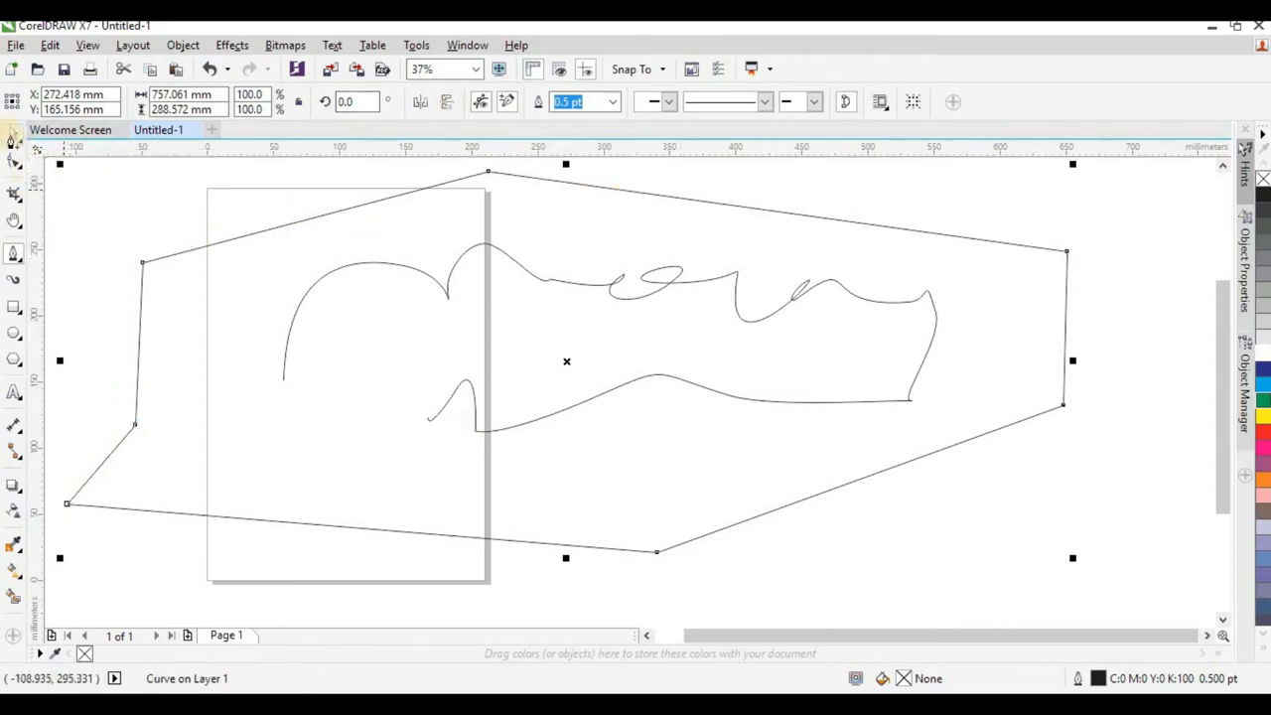
left_click(15, 250)
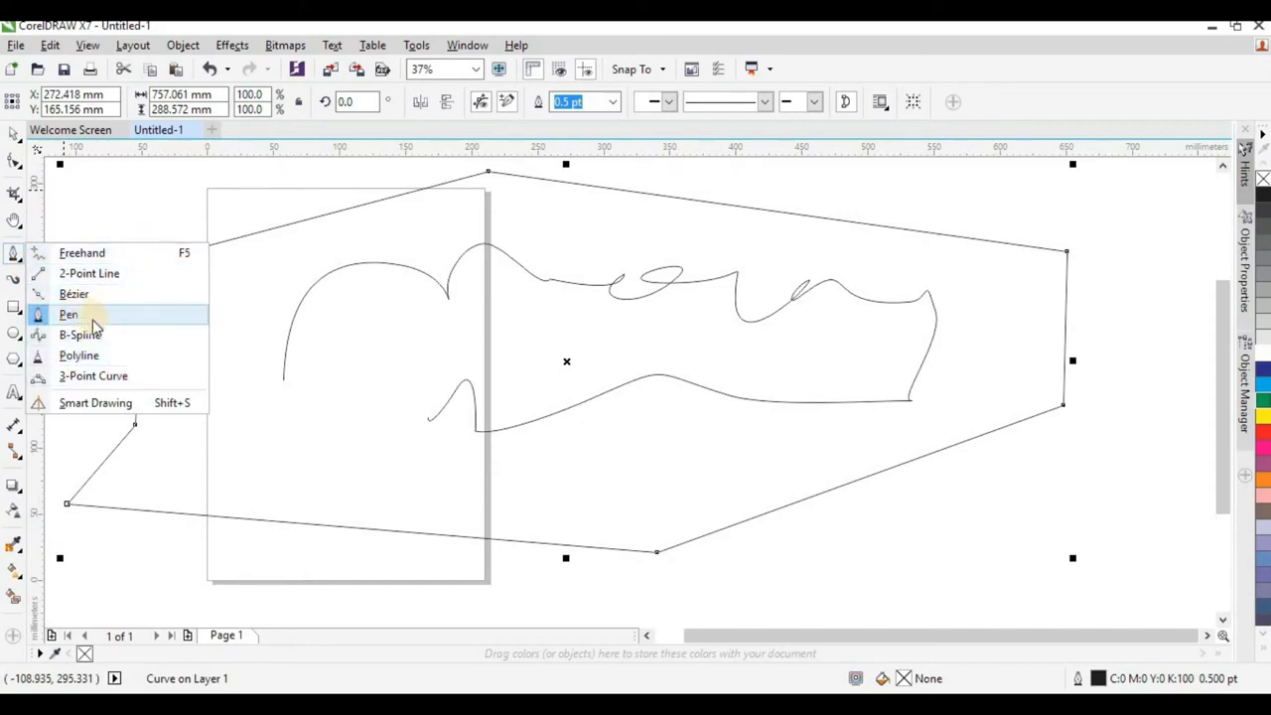
left_click(96, 402)
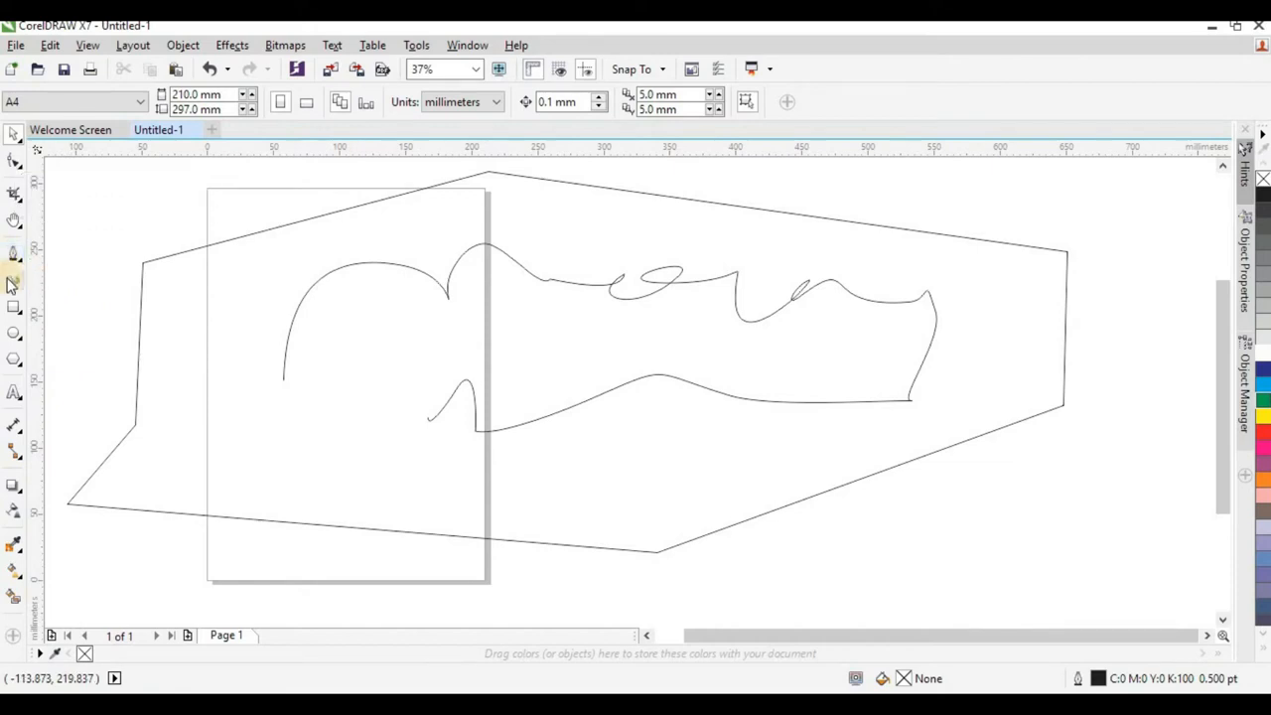
Paint eight slanted, tapering strokes side by side across the curve and polygon with the Artistic Media tool, using the 12.7 mm preset stroke.
left_click(11, 284)
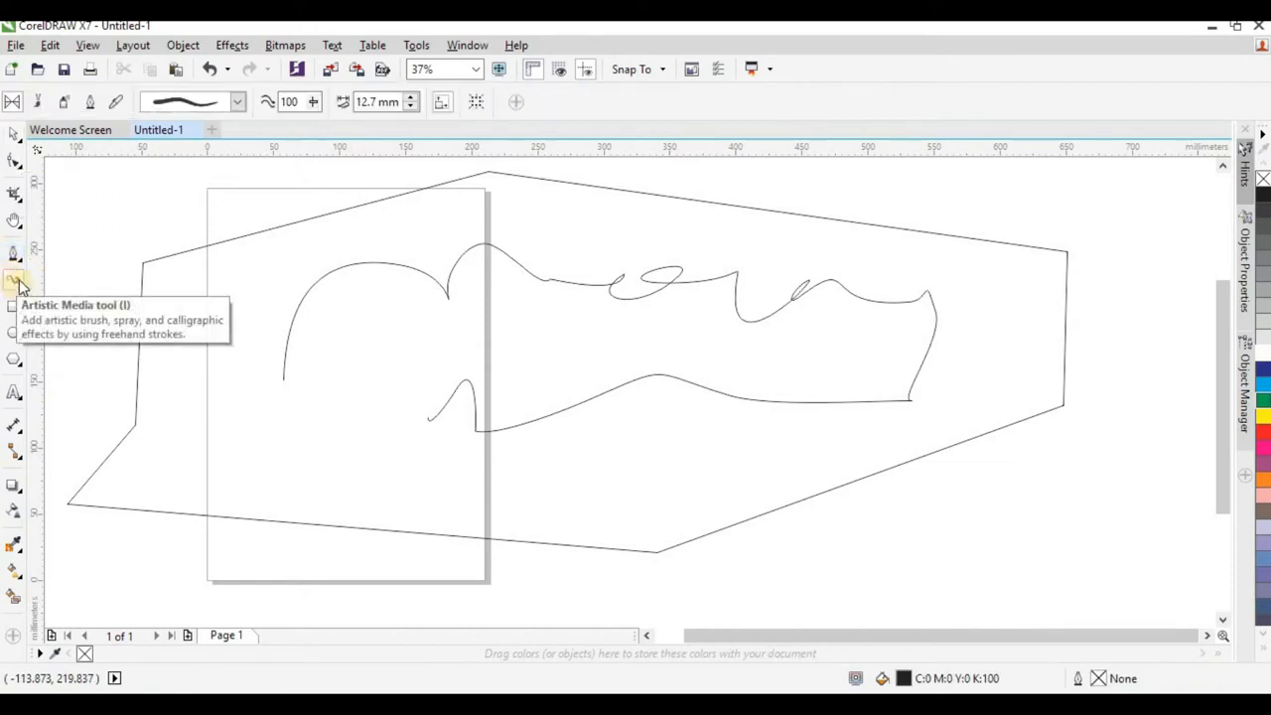
mouse_move(230, 204)
left_mouse_down()
mouse_move(278, 464)
mouse_move(306, 519)
left_mouse_up()
left_click_drag(350, 195, 420, 528)
mouse_move(419, 187)
left_mouse_down()
mouse_move(518, 455)
mouse_move(514, 485)
left_mouse_up()
left_click_drag(586, 237, 645, 552)
left_click_drag(712, 249, 770, 514)
left_click_drag(842, 283, 894, 542)
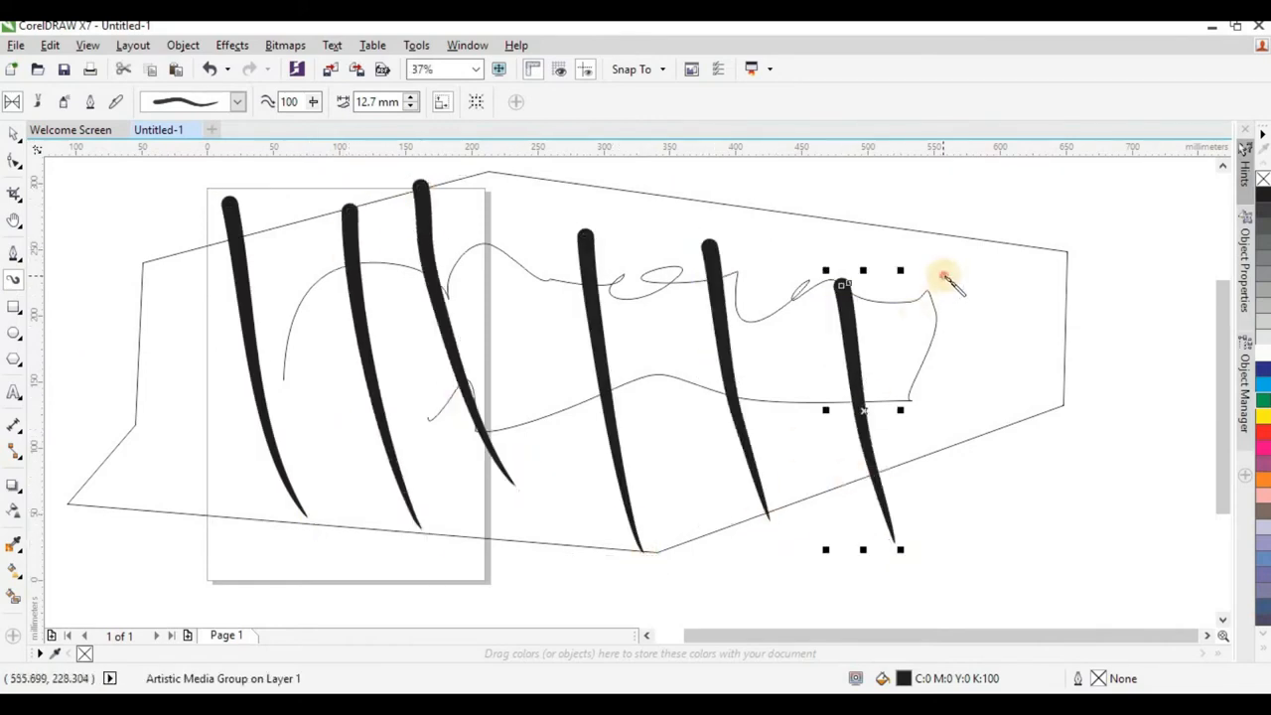
left_click_drag(946, 274, 1013, 566)
left_click_drag(1008, 270, 1070, 554)
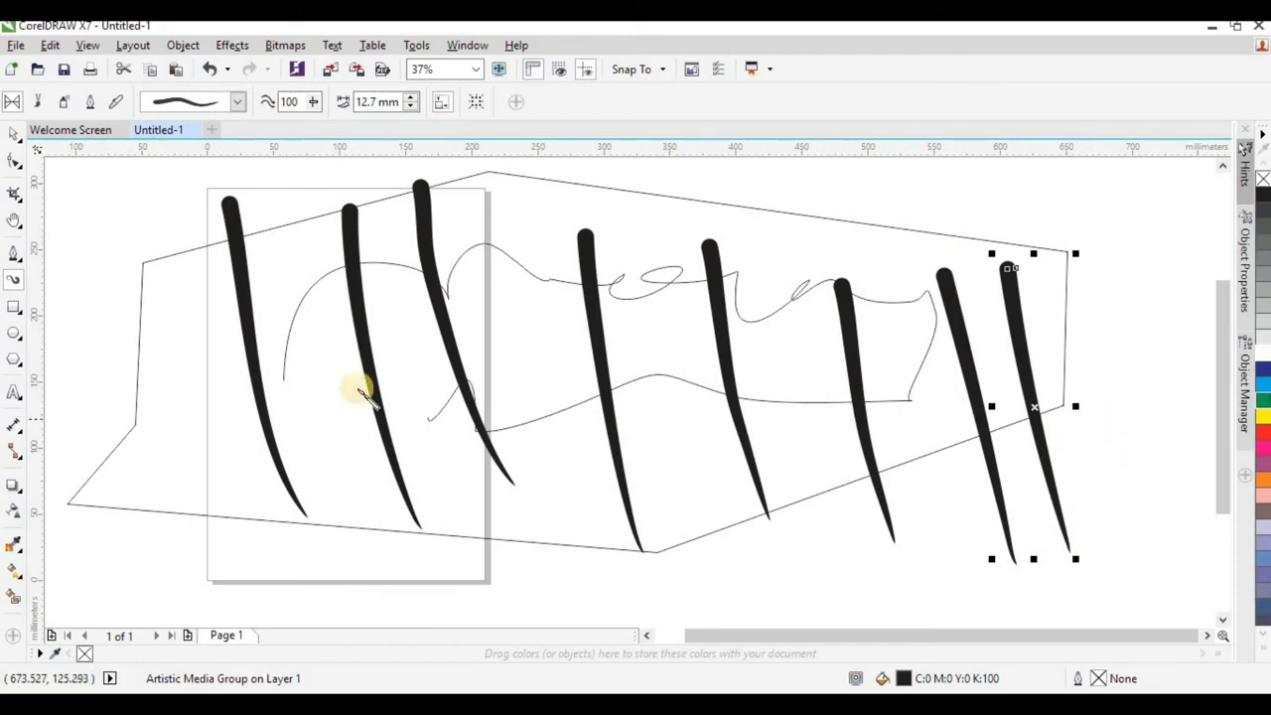
Select the curve, the polygon and all the artistic media strokes and delete them.
scroll(433, 374, "down", 2)
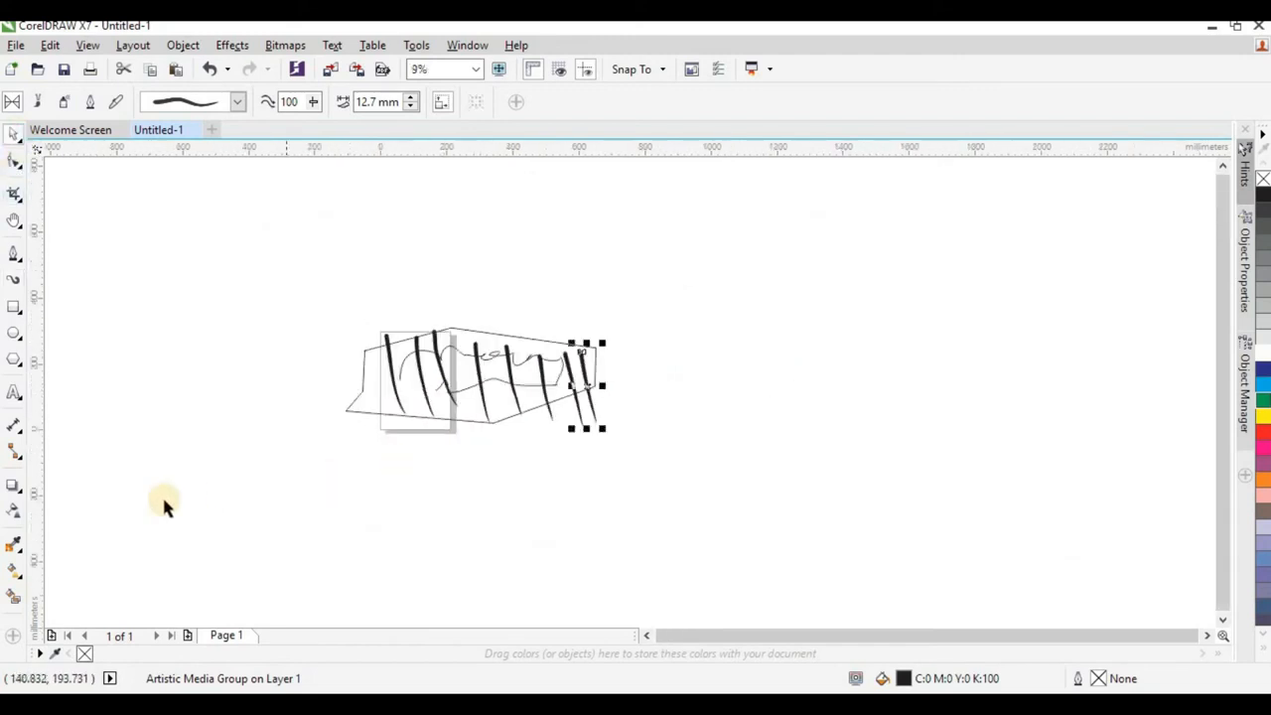
left_click_drag(168, 498, 747, 270)
key("Delete")
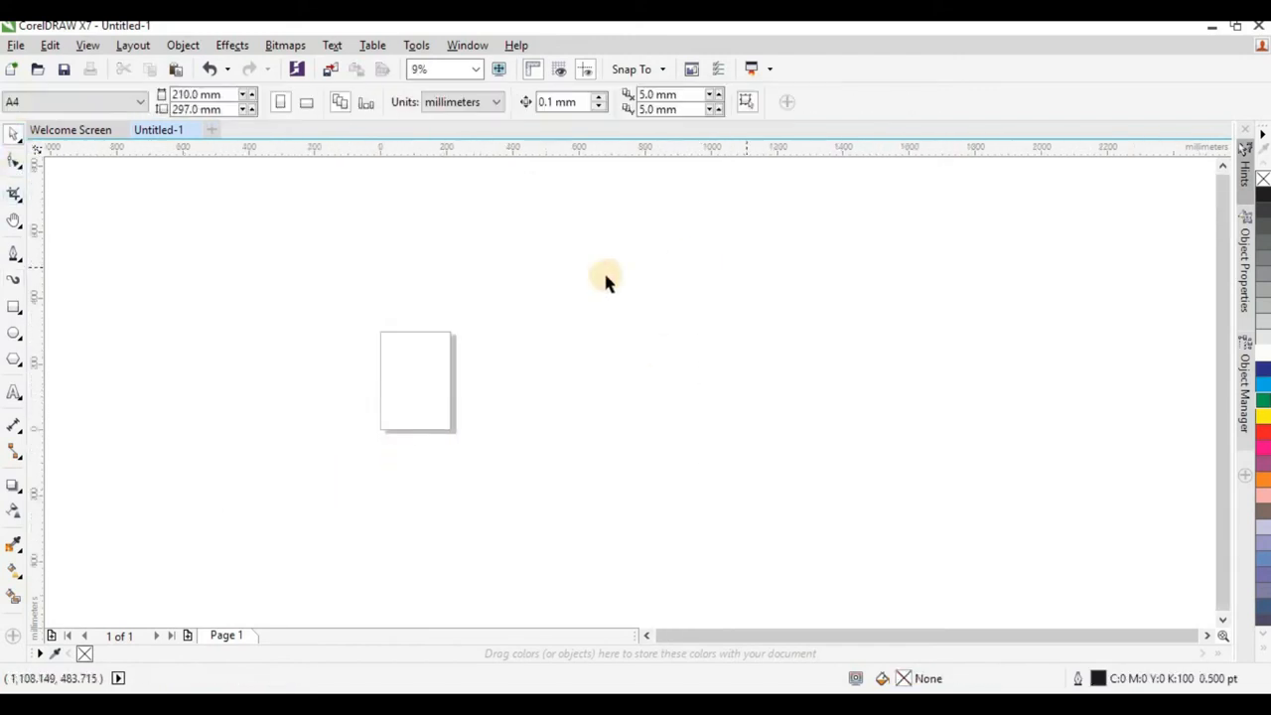
Draw five rectangles with the Rectangle tool: one around the page, two overlapping its sides, and two farther right about 268 × 395 mm and 195 × 214 mm.
scroll(246, 337, "up", 1)
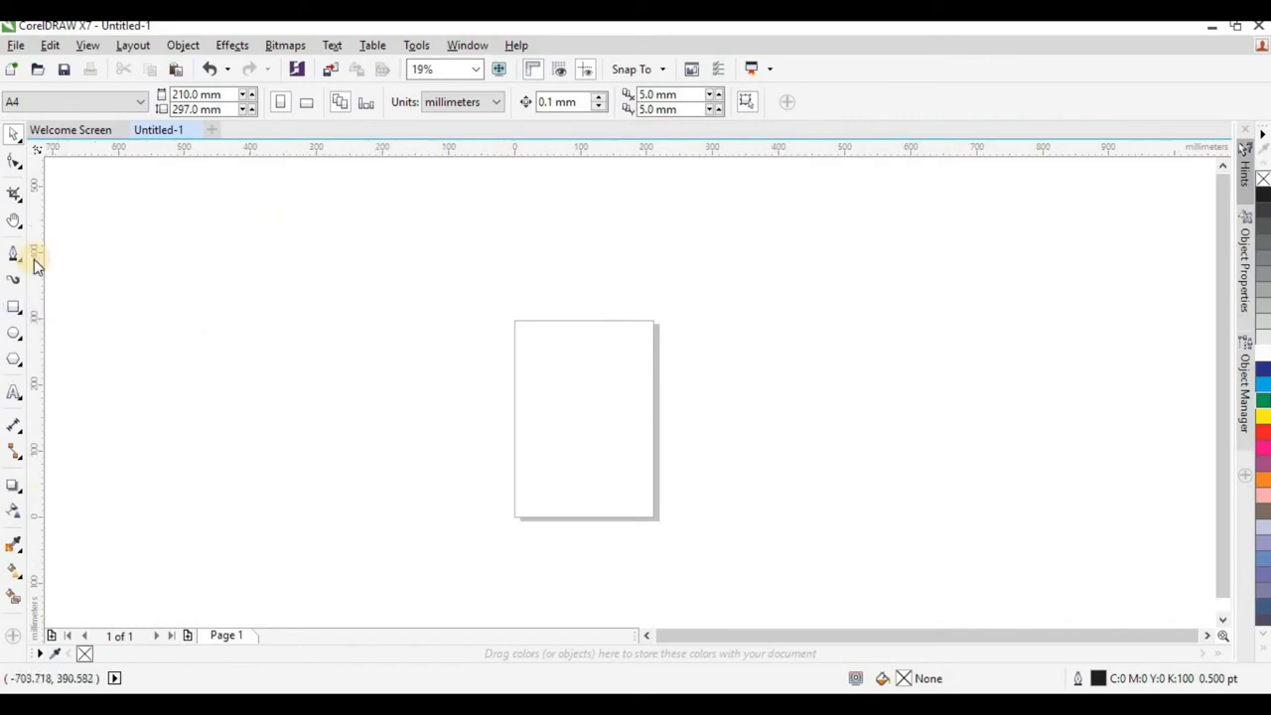
left_click(13, 311)
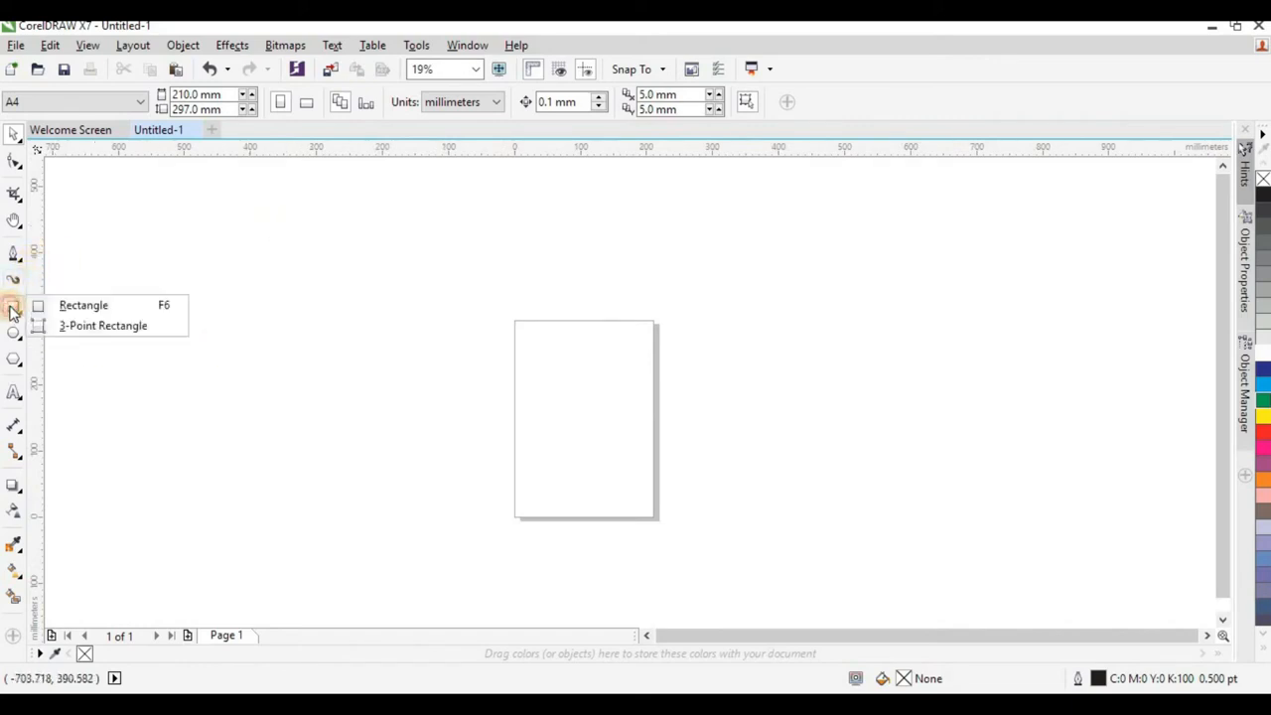
left_click(105, 306)
mouse_move(351, 234)
left_mouse_down()
mouse_move(553, 460)
mouse_move(729, 529)
left_mouse_up()
left_click_drag(239, 286, 460, 493)
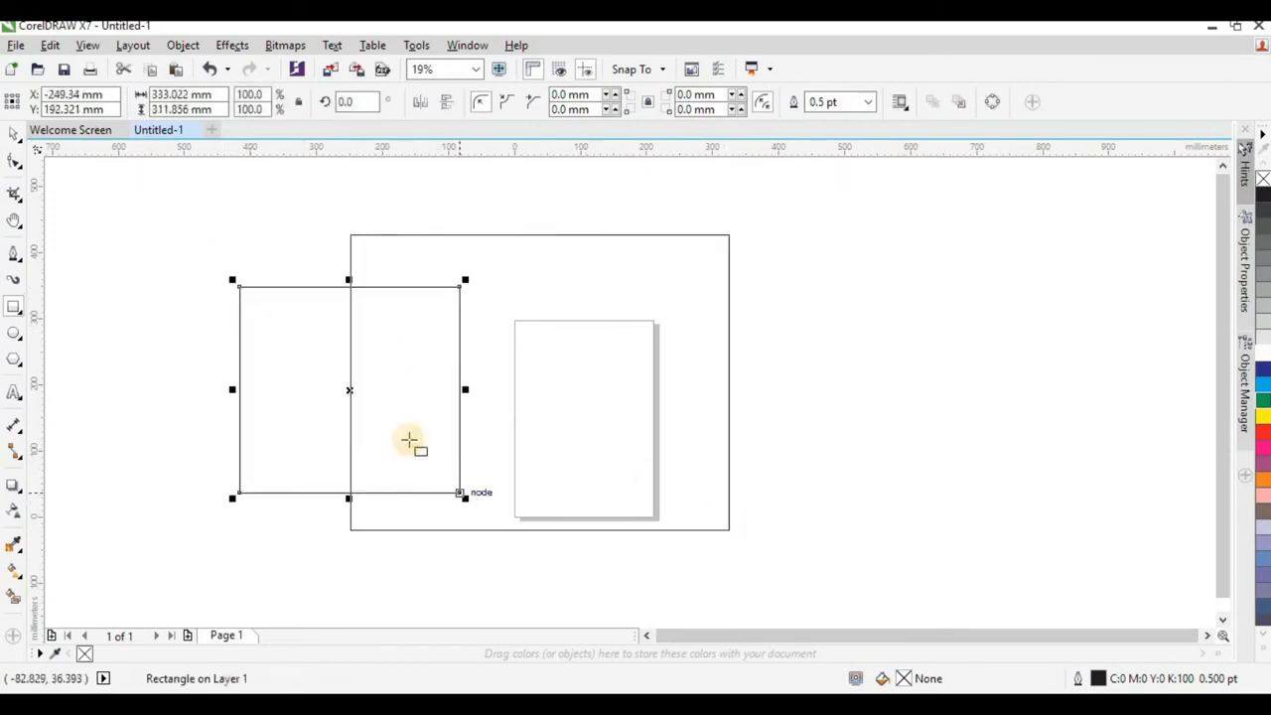
left_click_drag(876, 259, 650, 494)
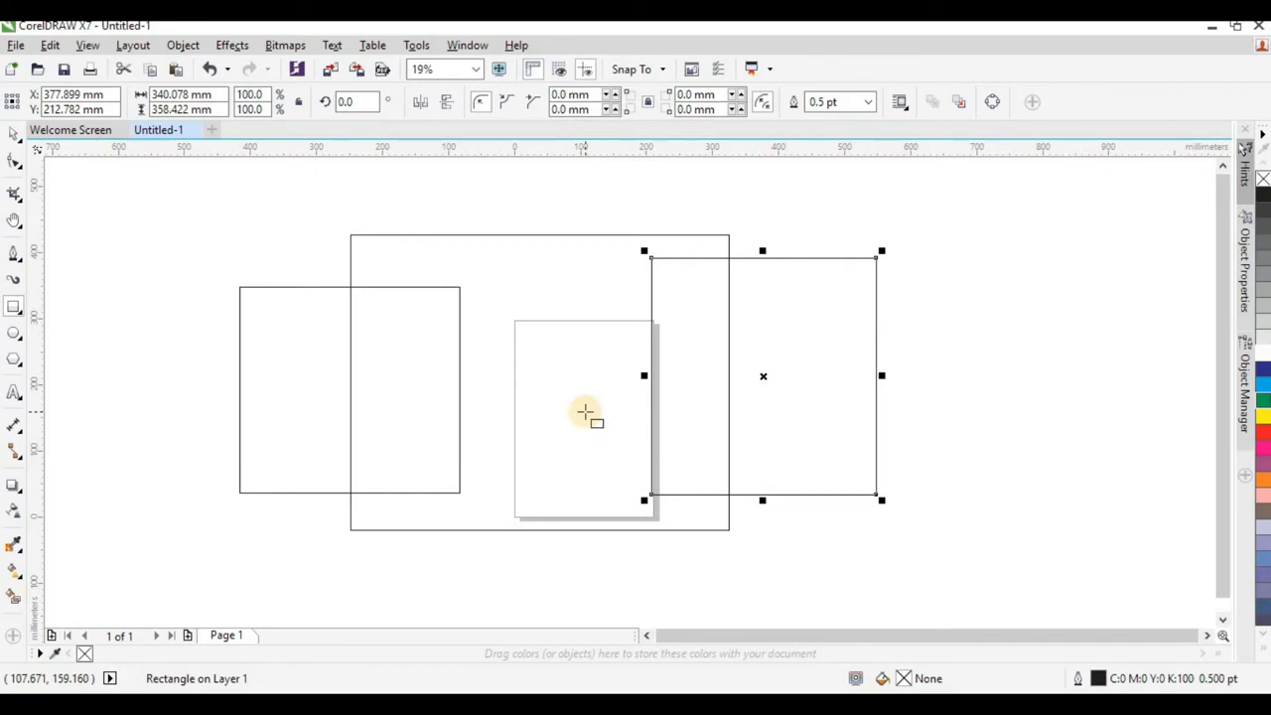
left_click_drag(884, 219, 969, 480)
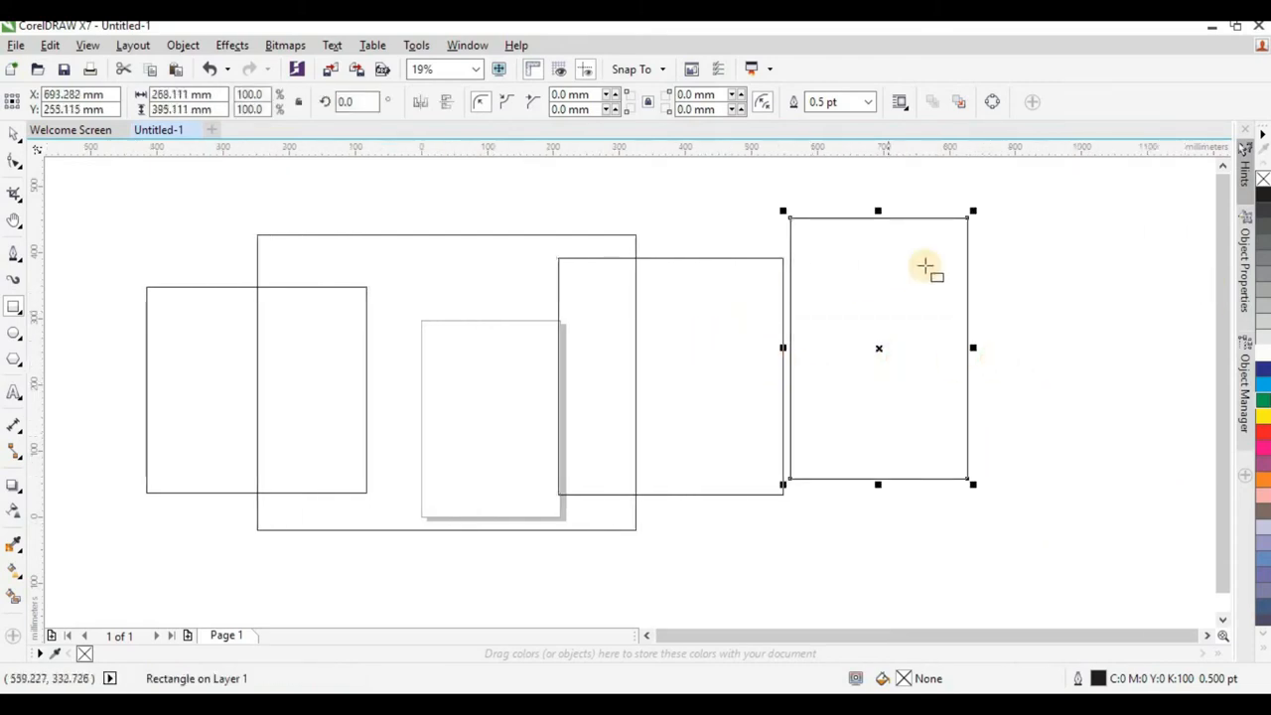
mouse_move(1000, 229)
left_mouse_down()
mouse_move(1101, 505)
mouse_move(1056, 331)
mouse_move(1006, 261)
mouse_move(1042, 406)
mouse_move(999, 346)
mouse_move(1106, 329)
mouse_move(1105, 367)
mouse_move(1081, 361)
mouse_move(1081, 328)
mouse_move(1089, 436)
mouse_move(1152, 264)
mouse_move(1106, 349)
mouse_move(1112, 332)
mouse_move(1132, 340)
mouse_move(1129, 368)
left_mouse_up()
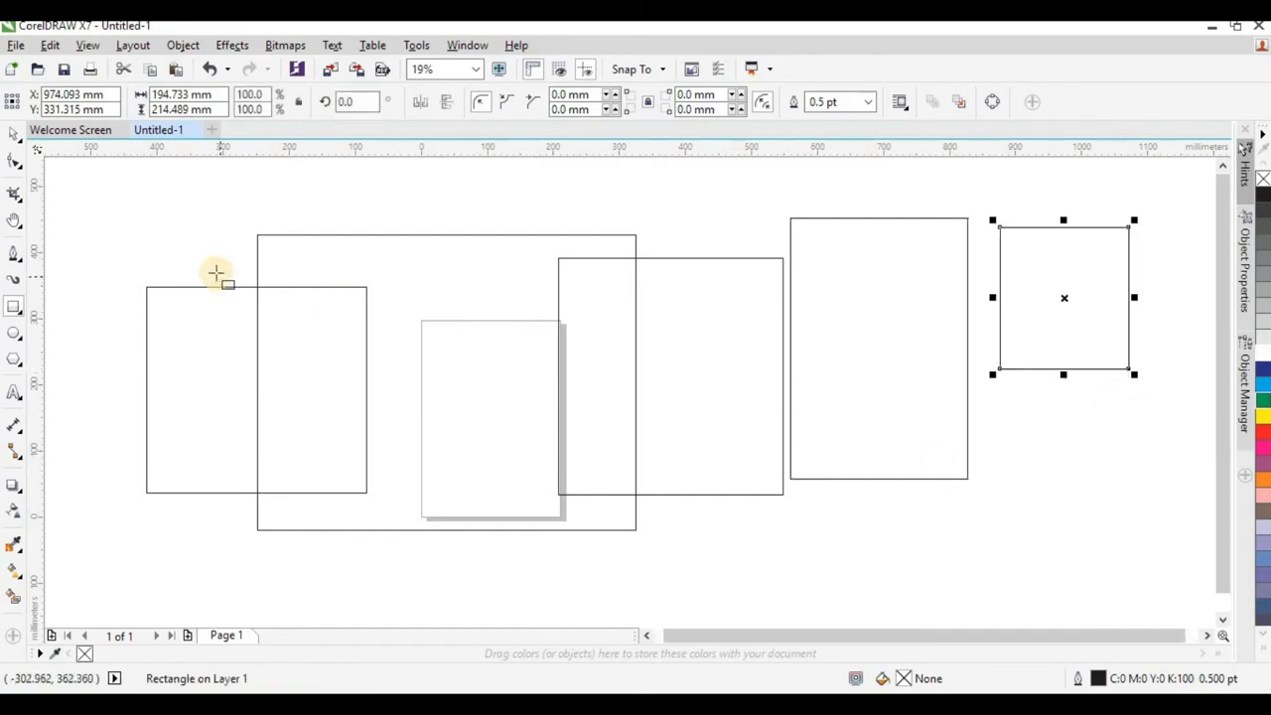
Draw a circle about 277 mm in diameter below the rightmost rectangle with the Ellipse tool.
left_click(12, 337)
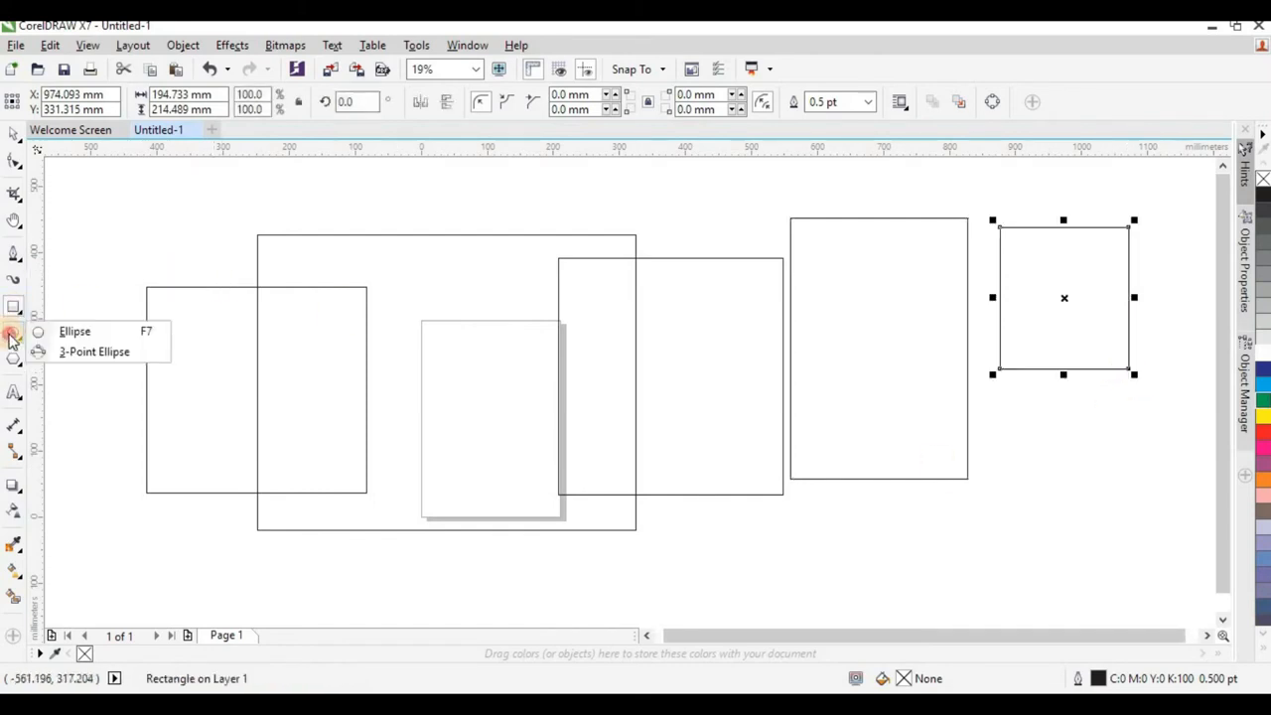
left_click(102, 333)
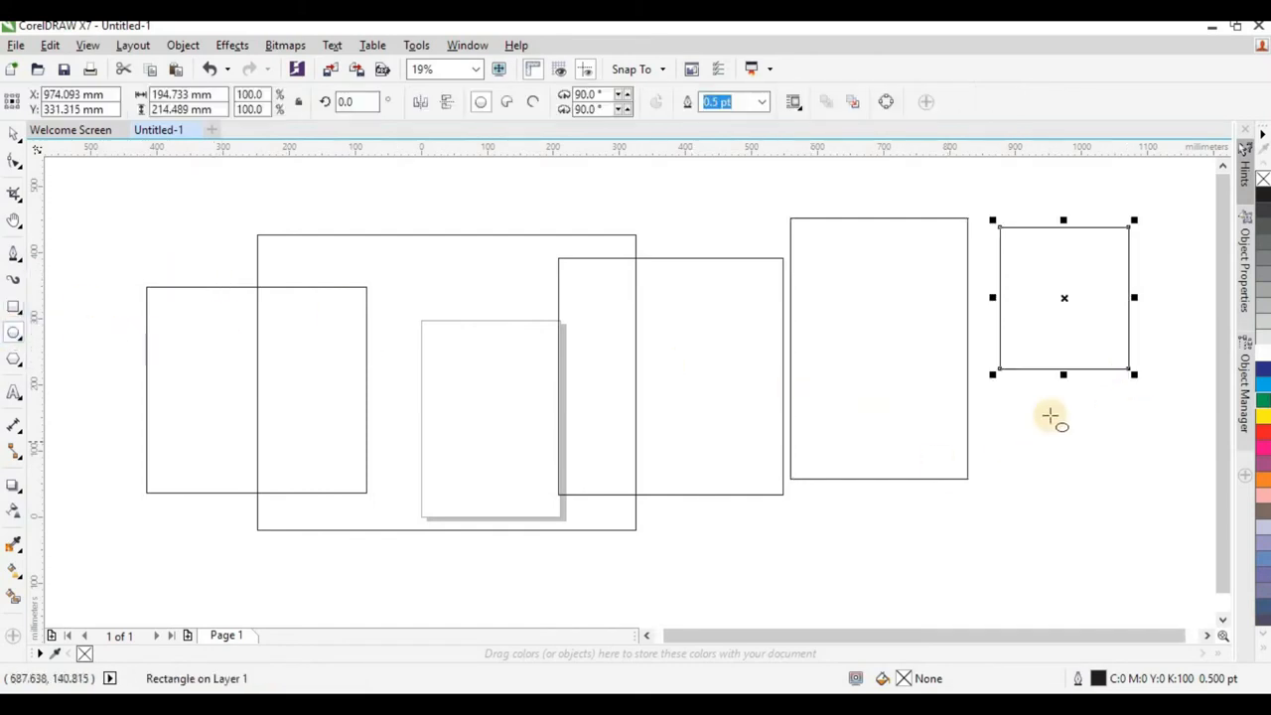
left_click_drag(1006, 401, 999, 491)
Add the artistic text ",nvkjbklnkihfviuv" in Arial above the leftmost rectangle and enlarge it to about 130 pt, about 328 mm wide.
left_click(14, 361)
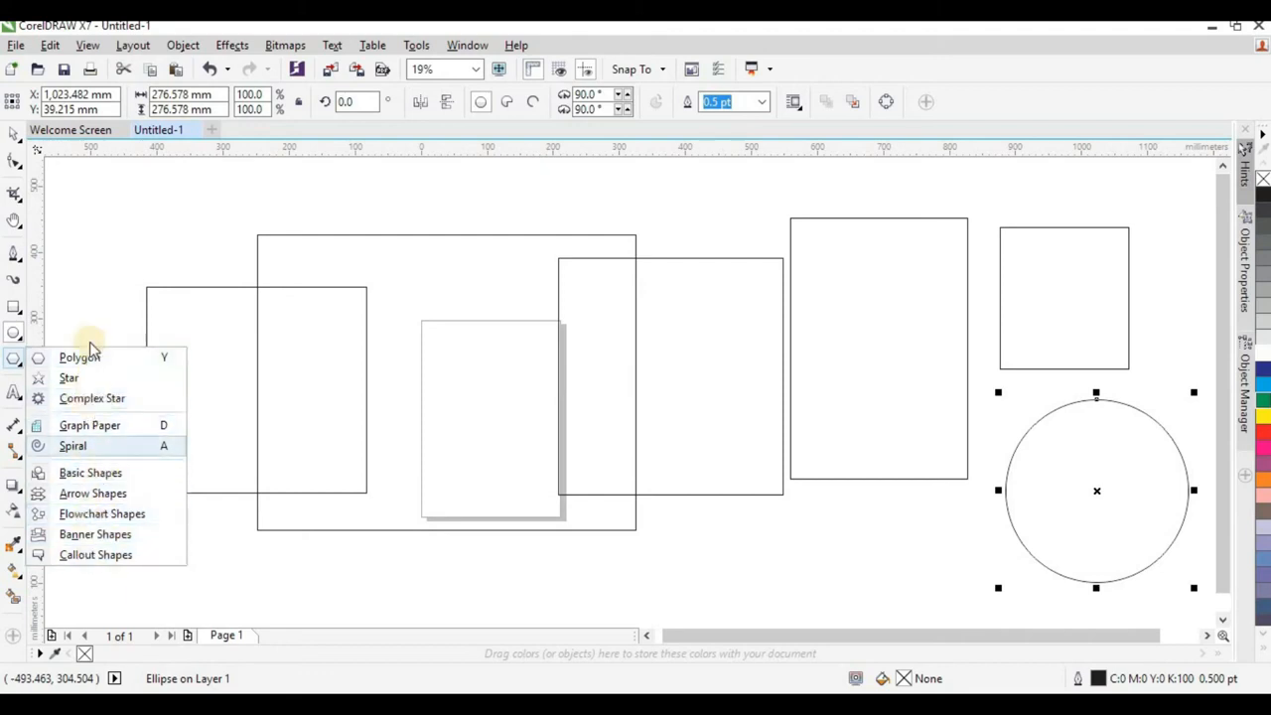
mouse_move(14, 397)
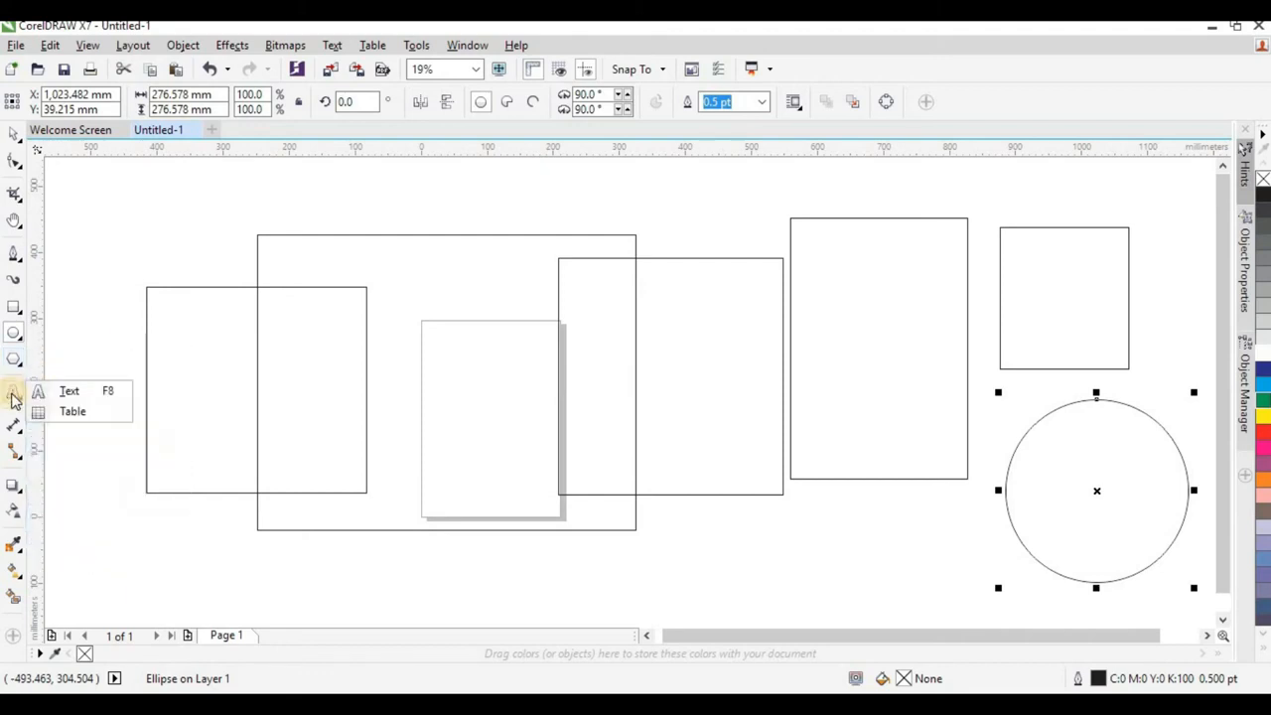
left_click(90, 393)
left_click(80, 414)
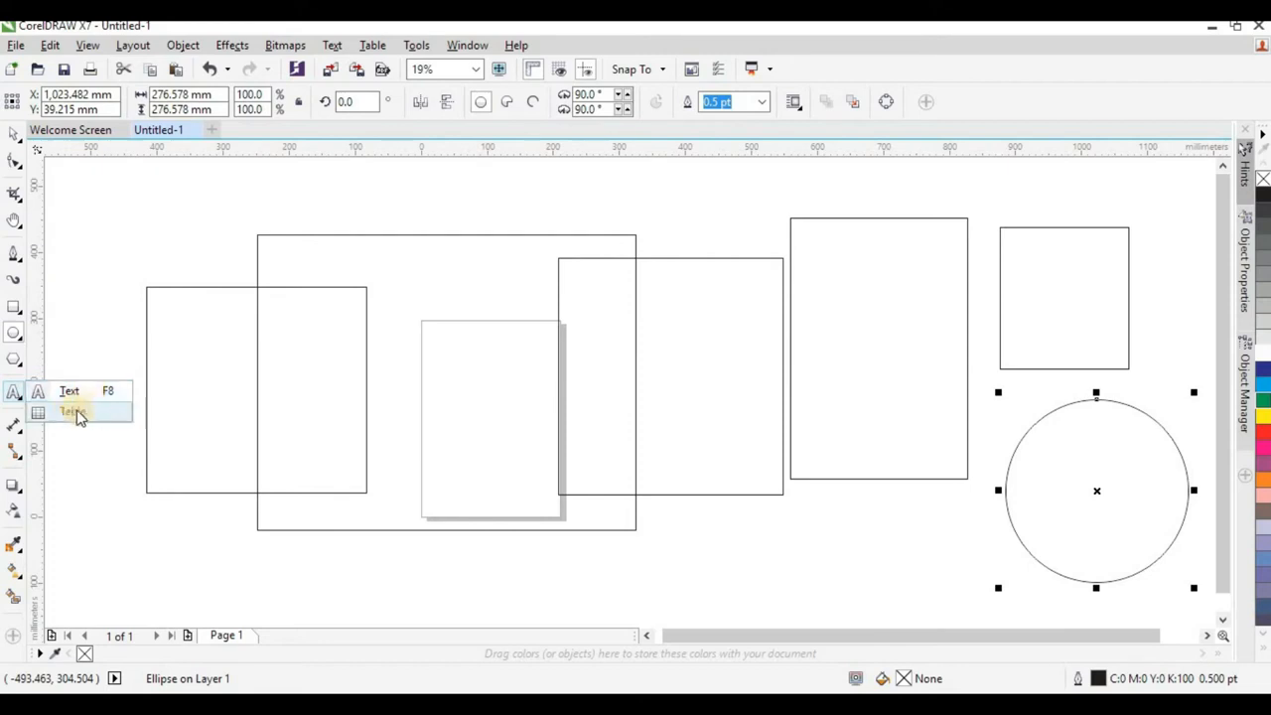
left_click(73, 395)
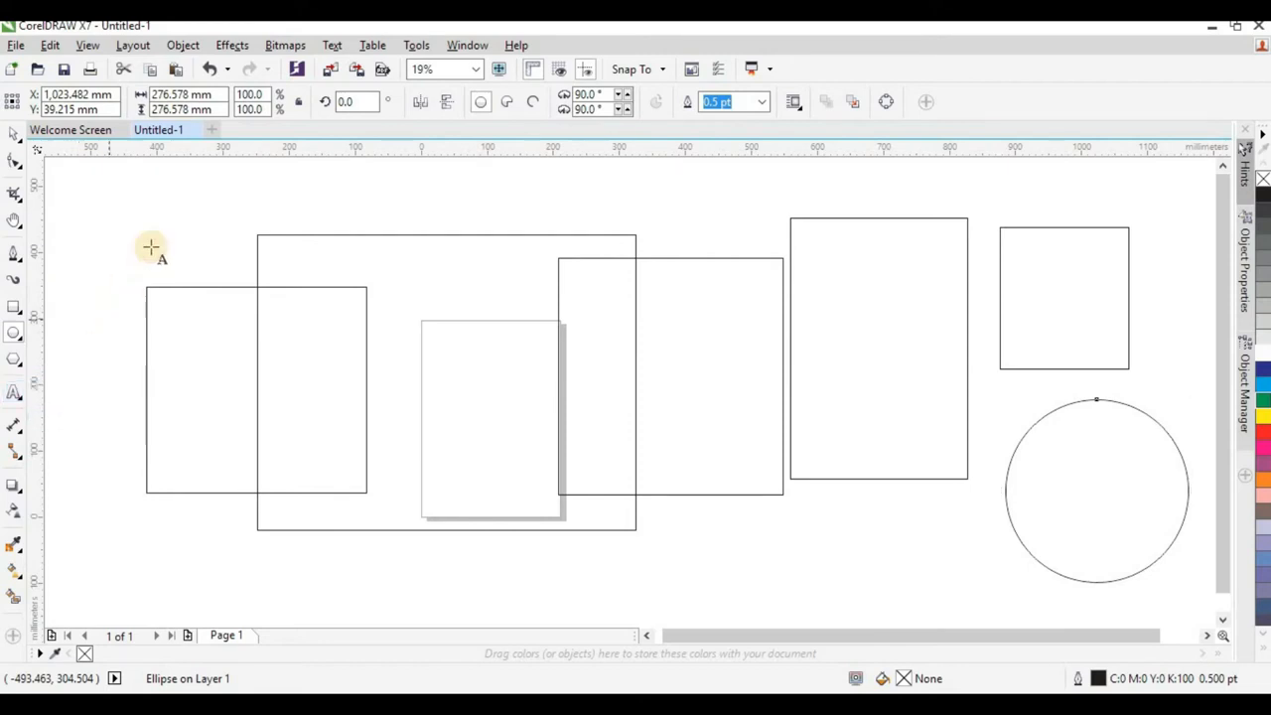
left_click(148, 199)
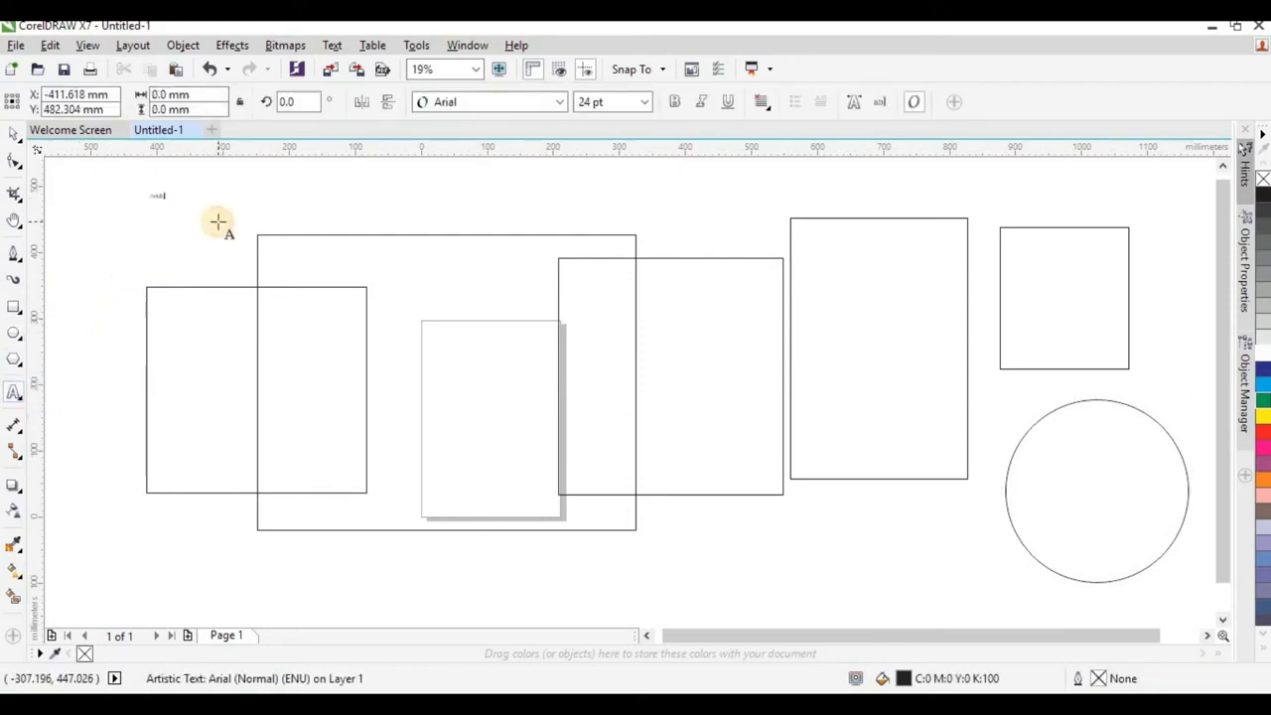
left_click(185, 193)
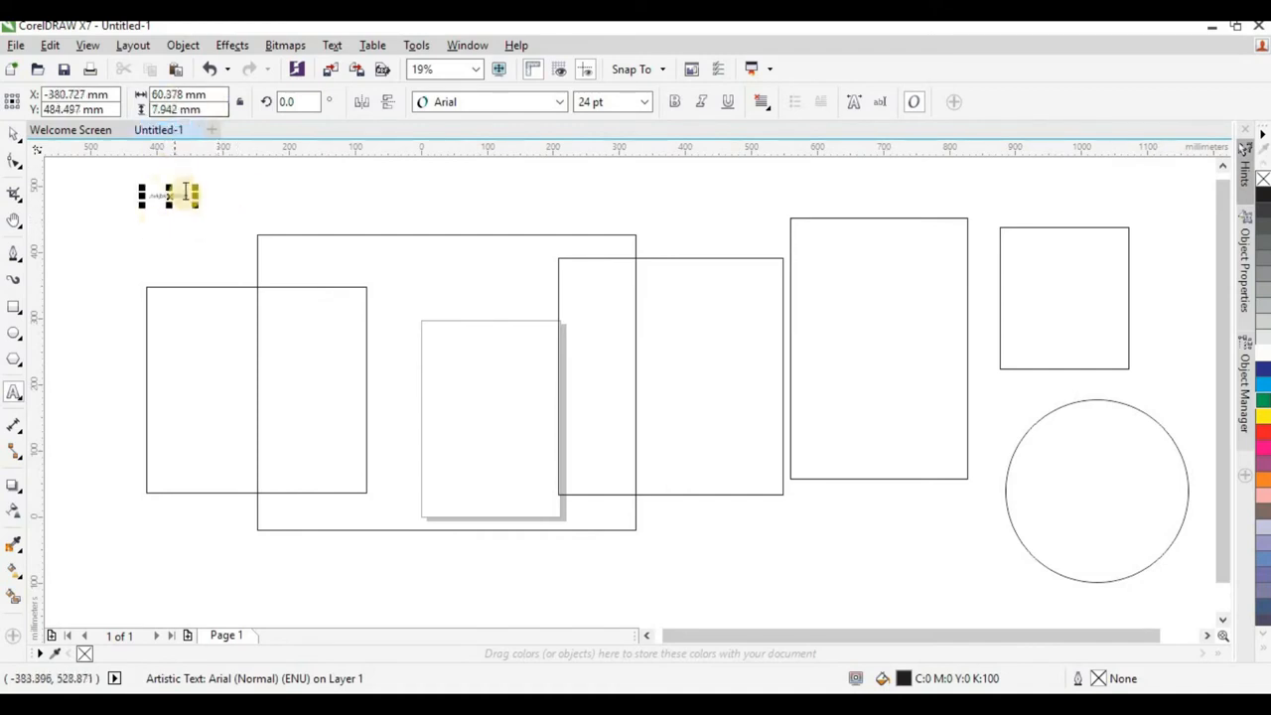
left_click_drag(194, 200, 377, 332)
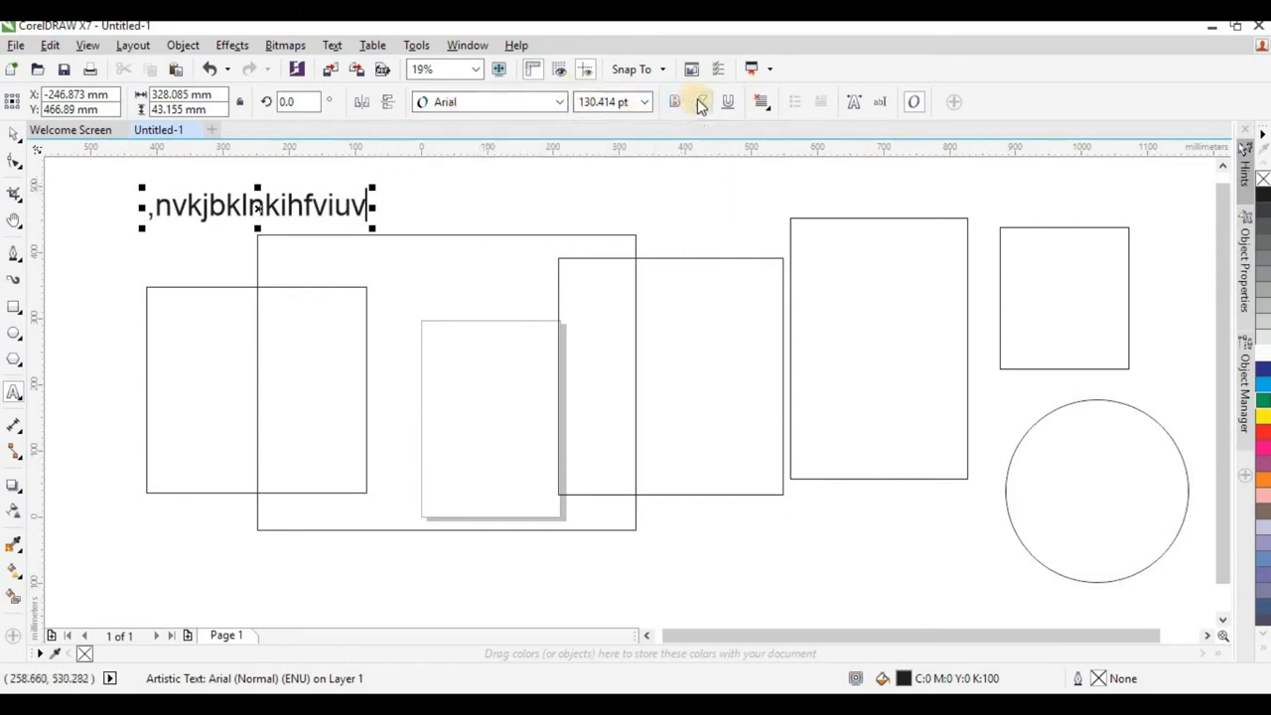
Examine the text alignment options and the dimension and connector tools, and deselect the text.
left_click(763, 102)
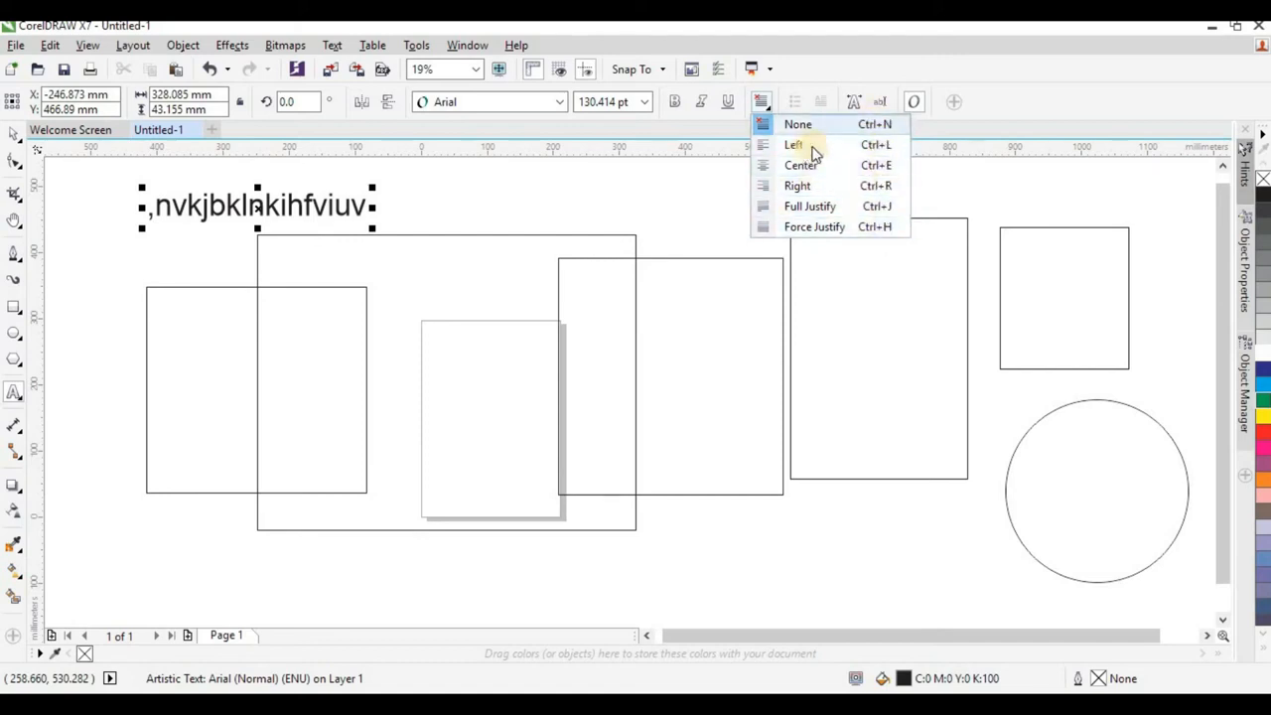
left_click(882, 206)
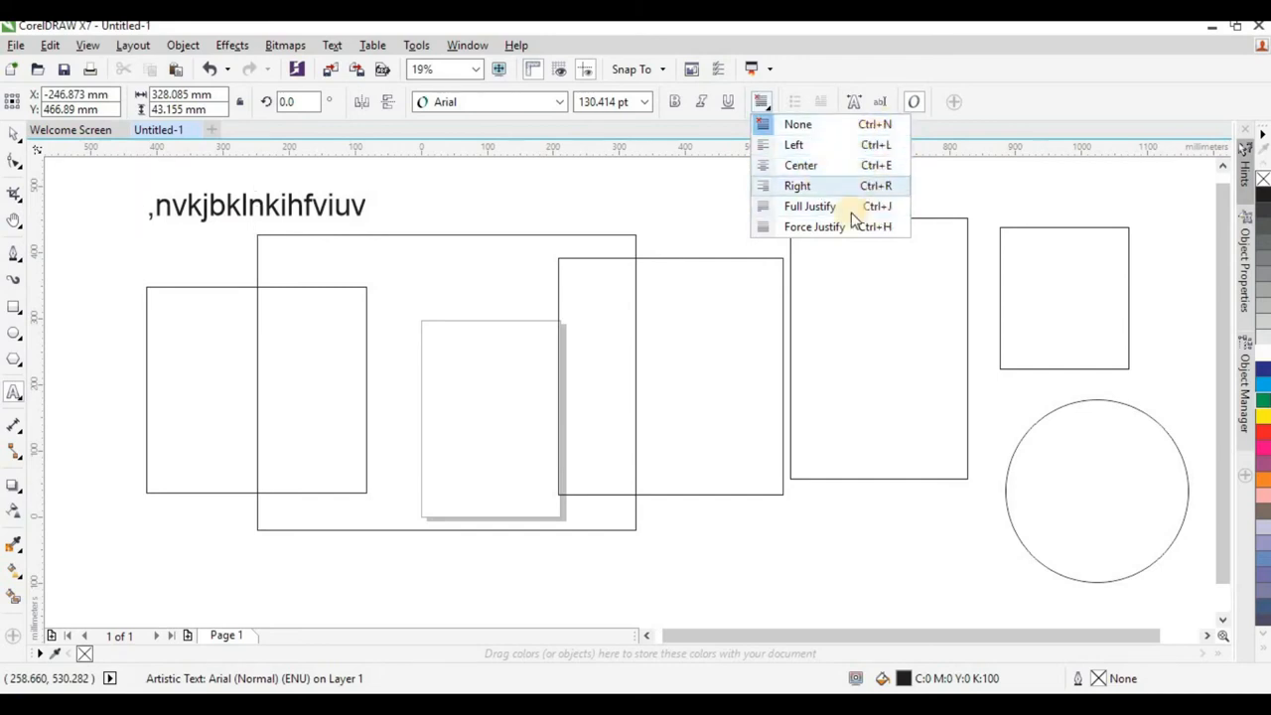
left_click(256, 206)
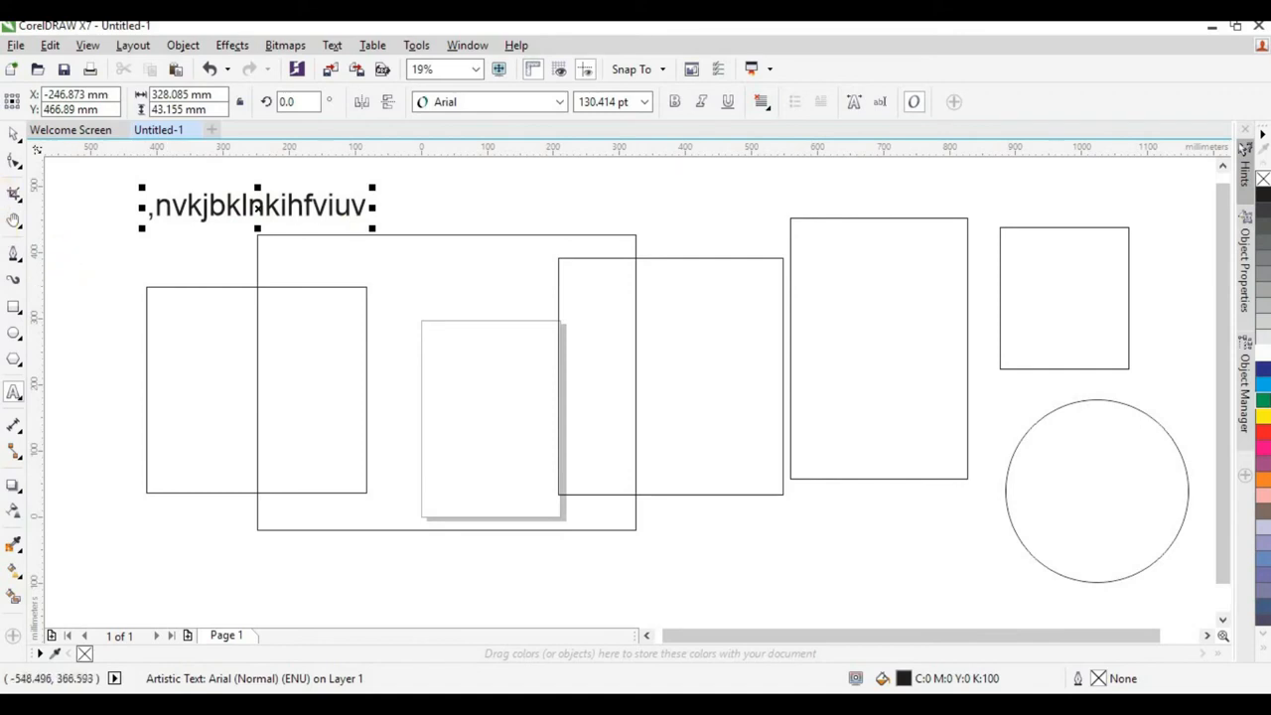
left_click(13, 429)
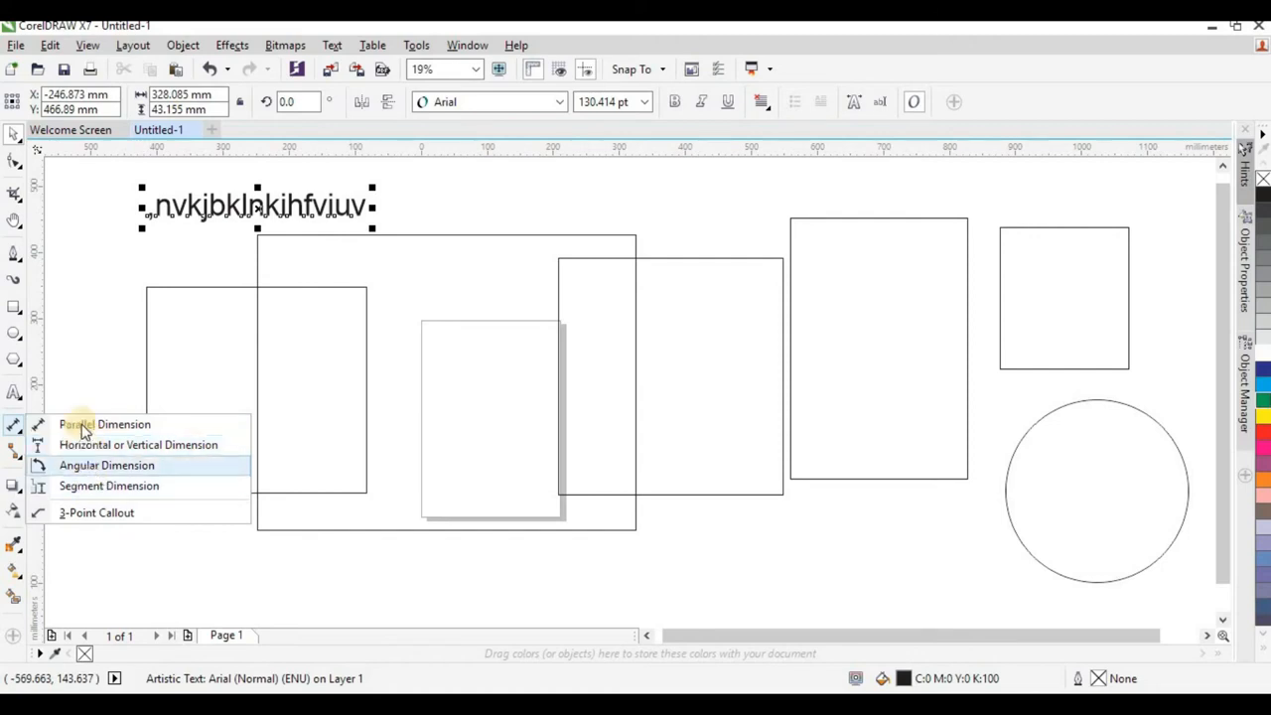
left_click(141, 446)
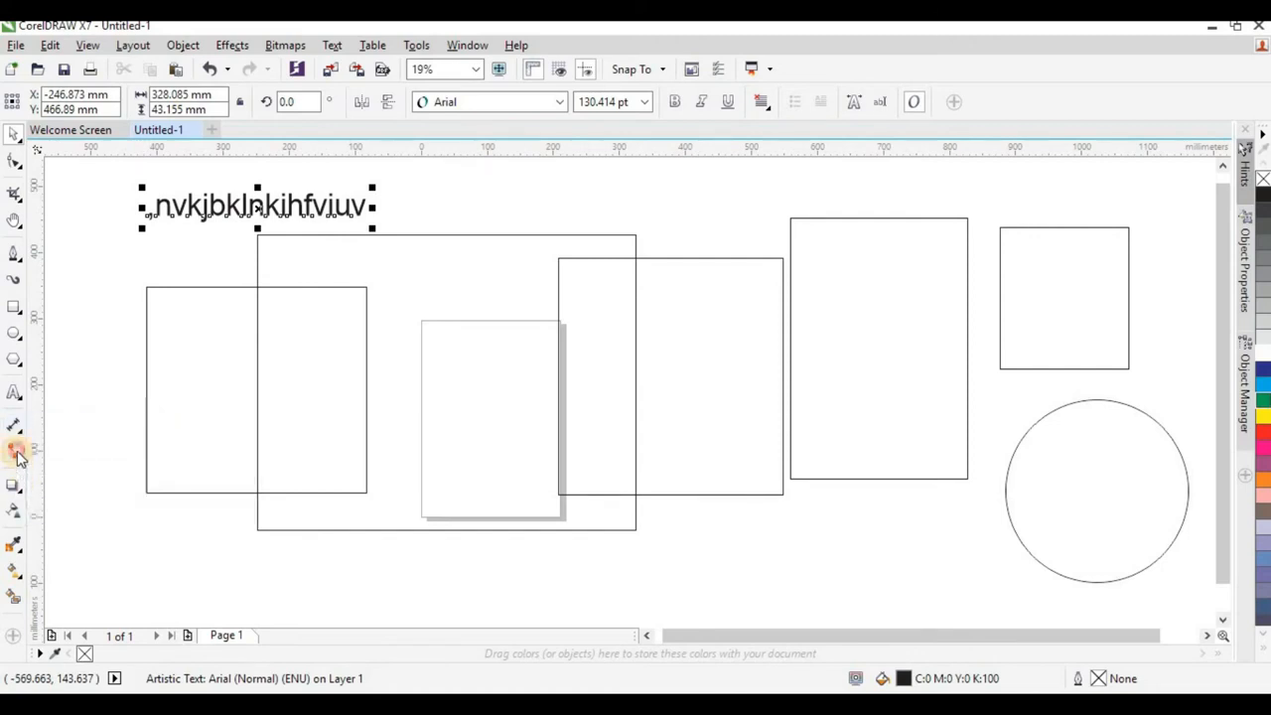
left_click(17, 456)
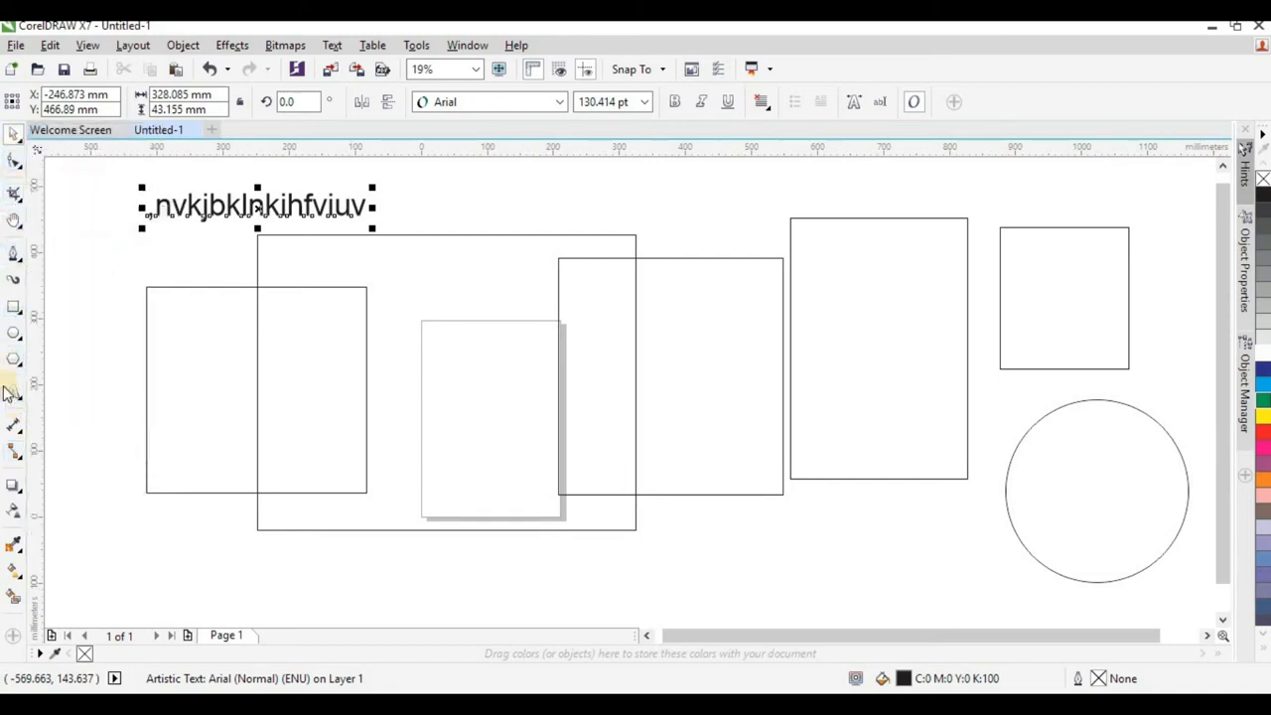
left_click(229, 203)
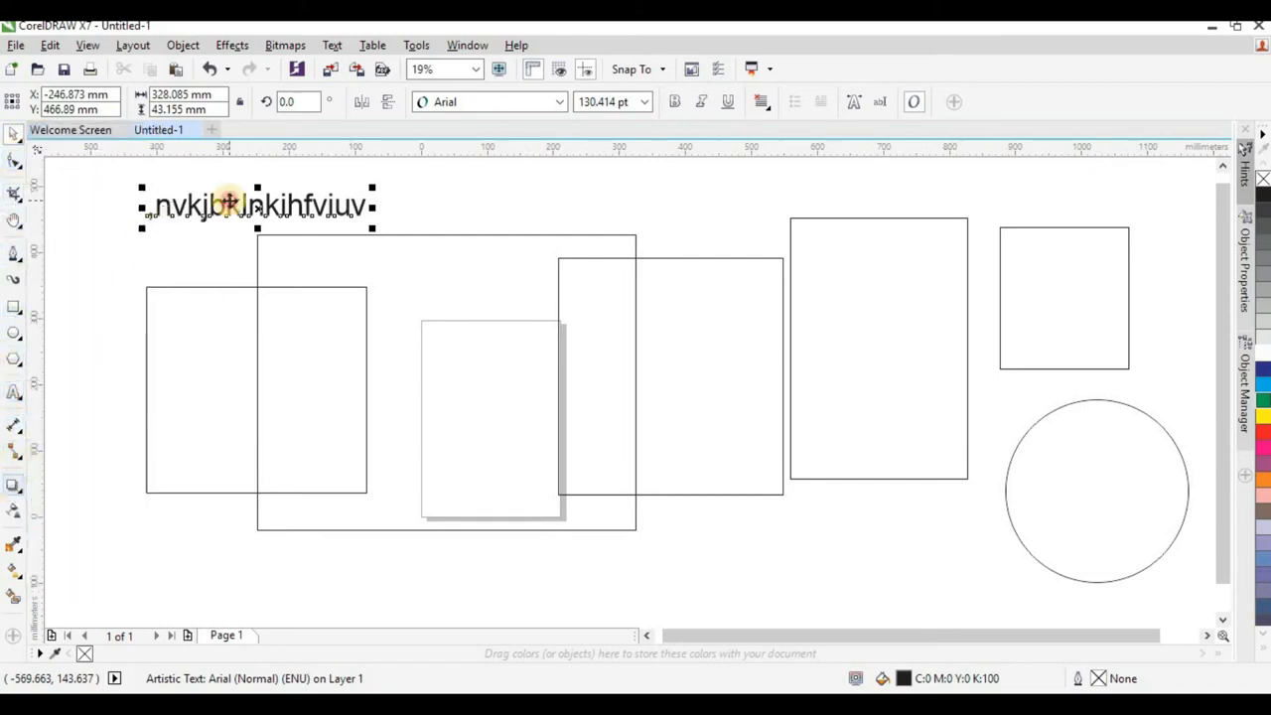
left_click(122, 285)
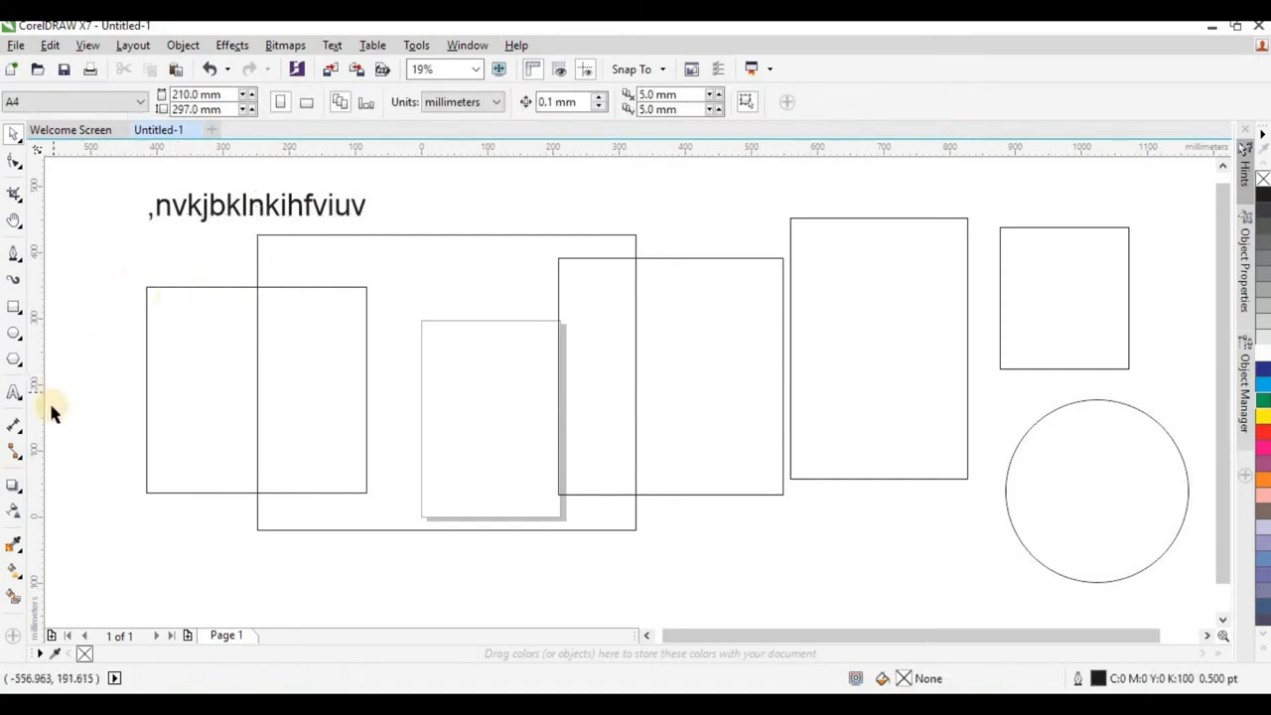
Apply a drop shadow to the artistic text, offset about 26 mm left and 34 mm down.
left_click(18, 485)
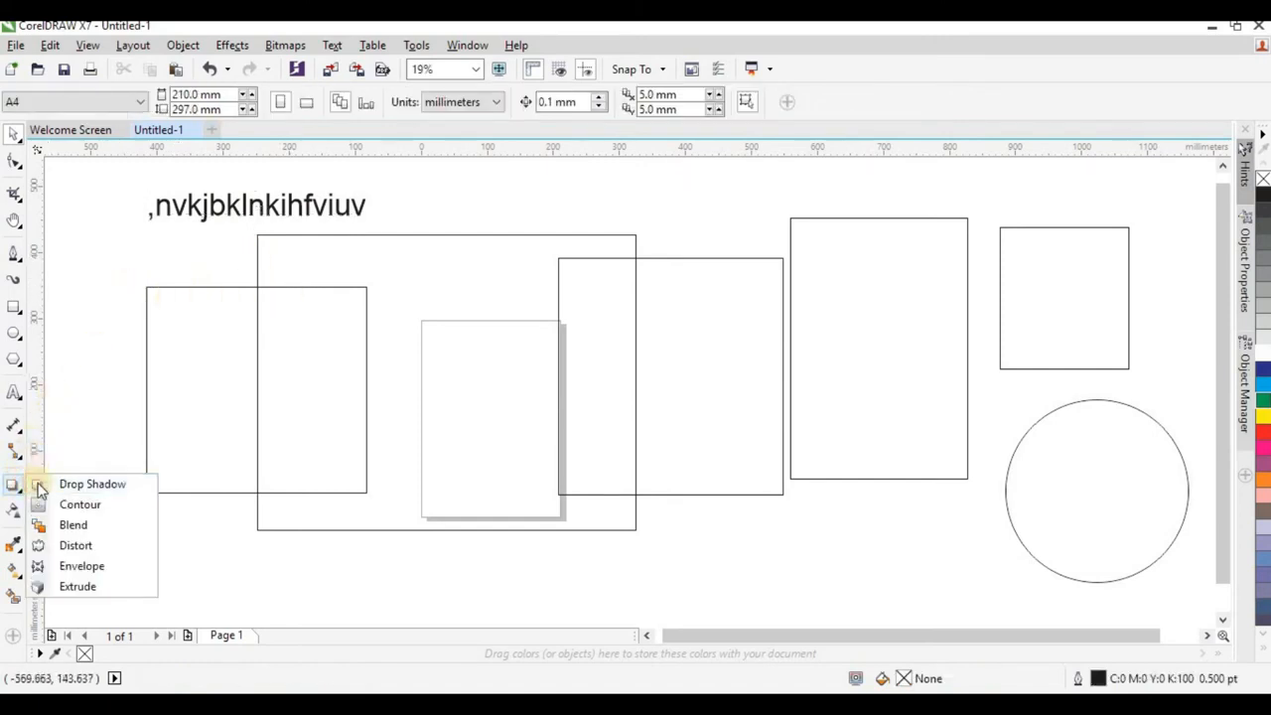
left_click(102, 485)
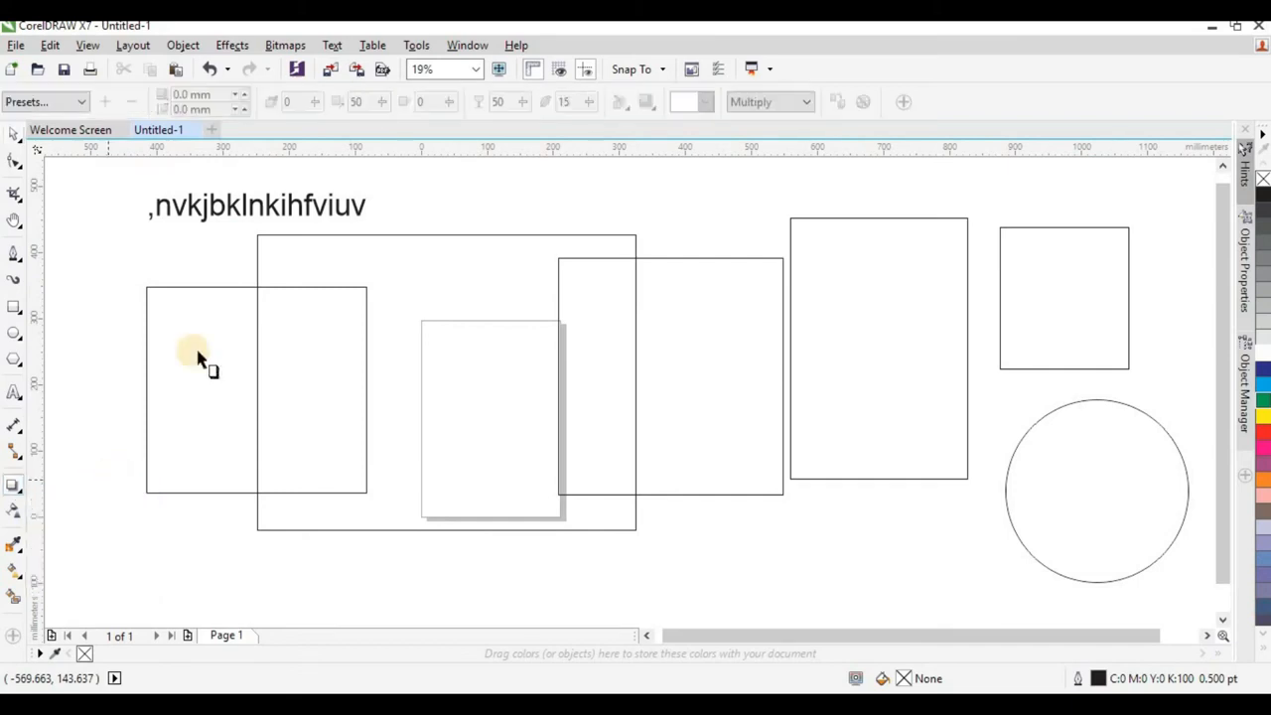
left_click(230, 228)
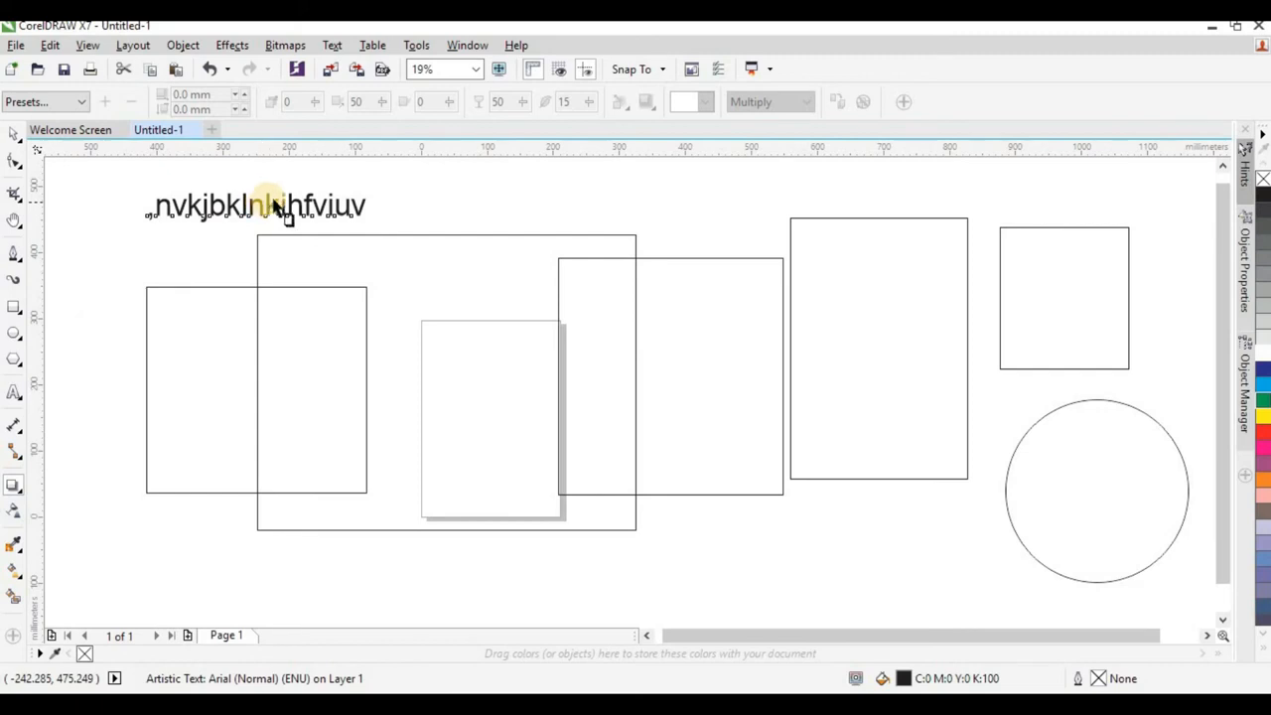
left_click_drag(281, 214, 228, 244)
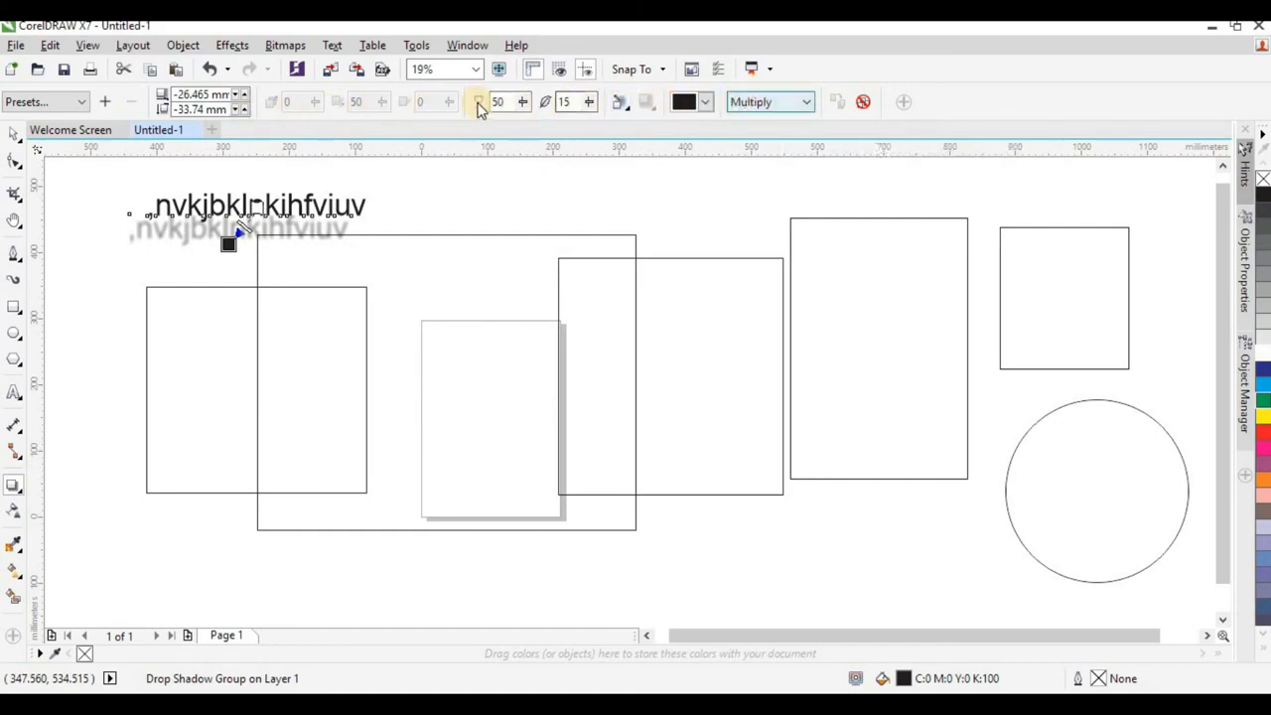
Try the Screen and Normal merge modes on the text's drop shadow and clear the shadow.
left_click(755, 101)
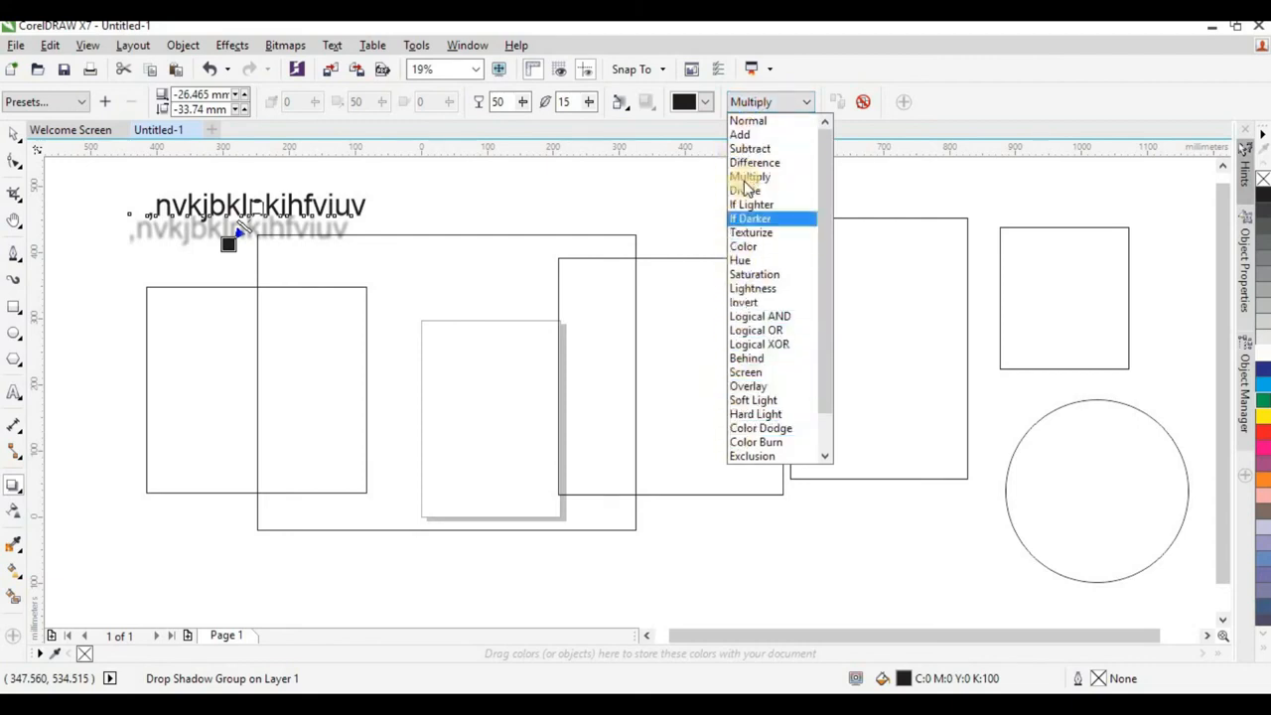
left_click(760, 372)
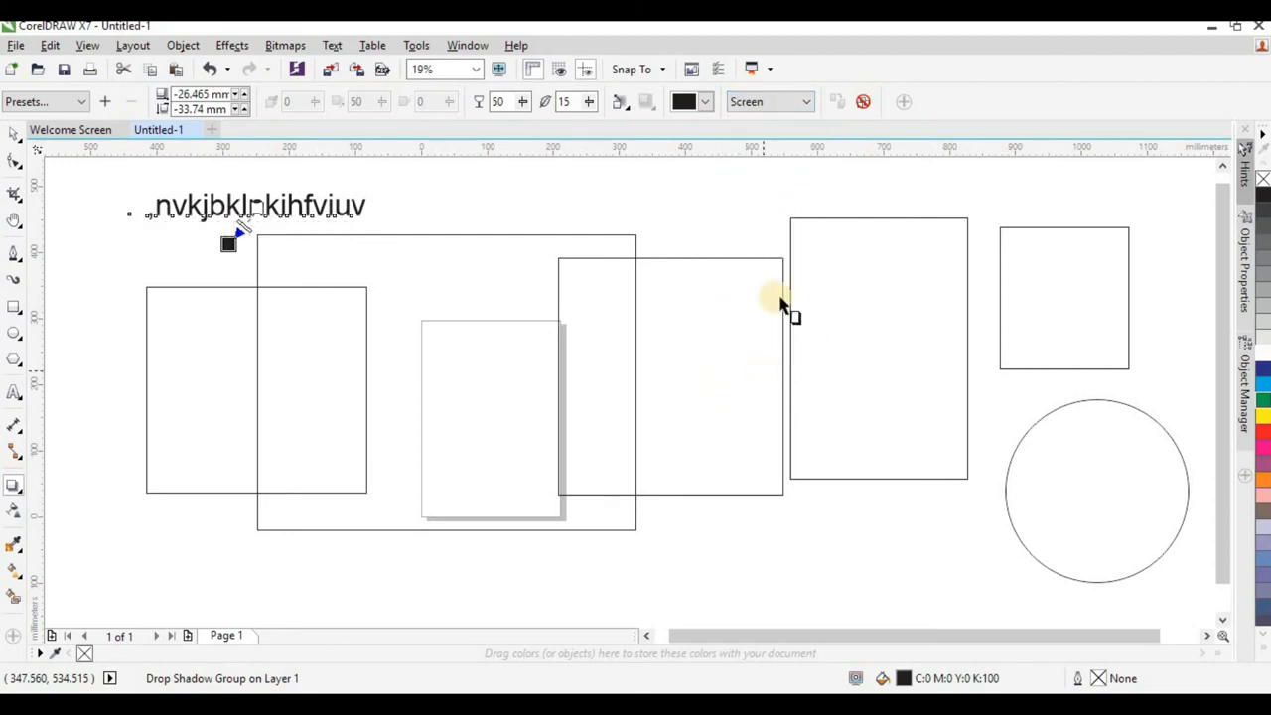
left_click(760, 101)
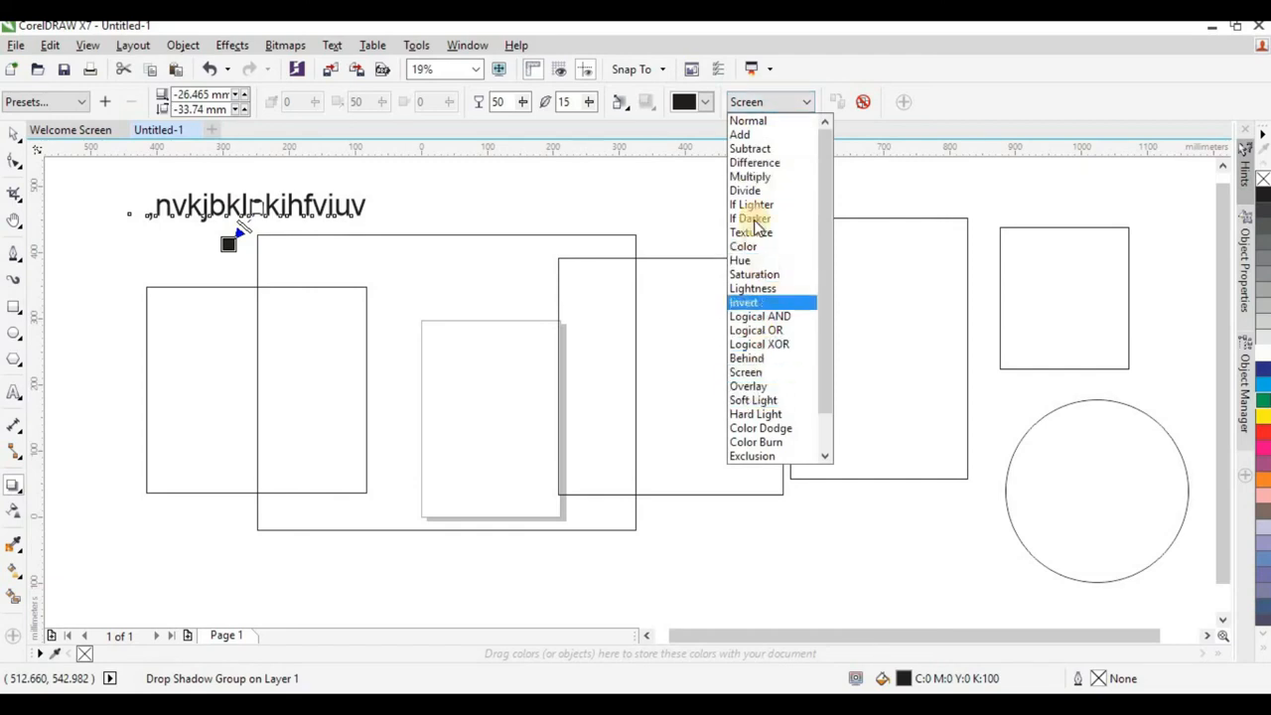
left_click(780, 122)
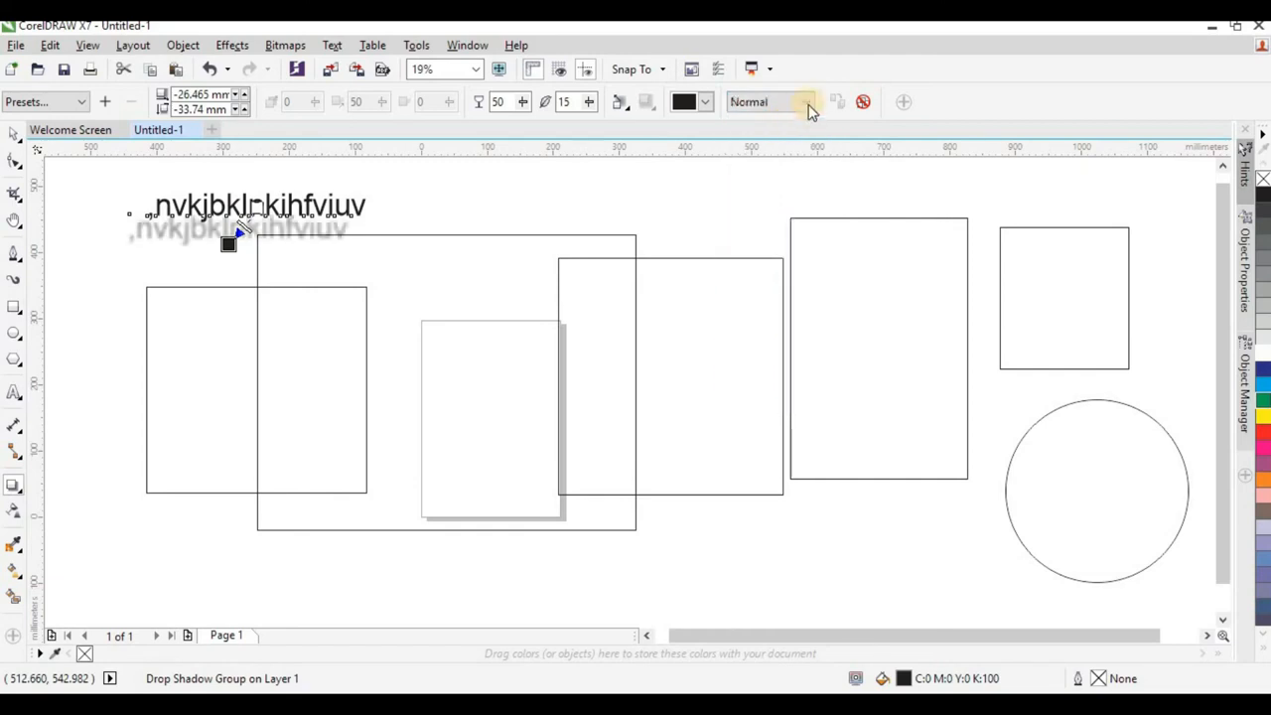
left_click(867, 101)
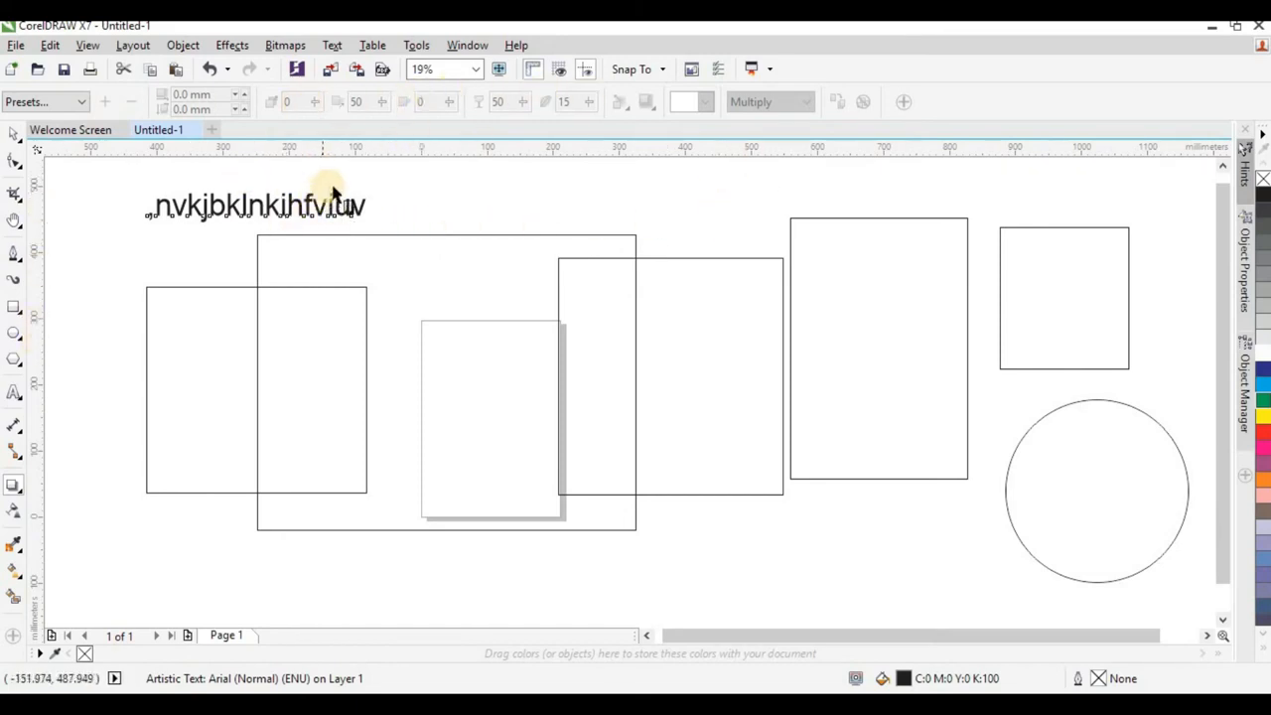
Apply a one-step outside contour with a 2.0 mm offset to the artistic text and fill the contour yellow.
left_click(17, 498)
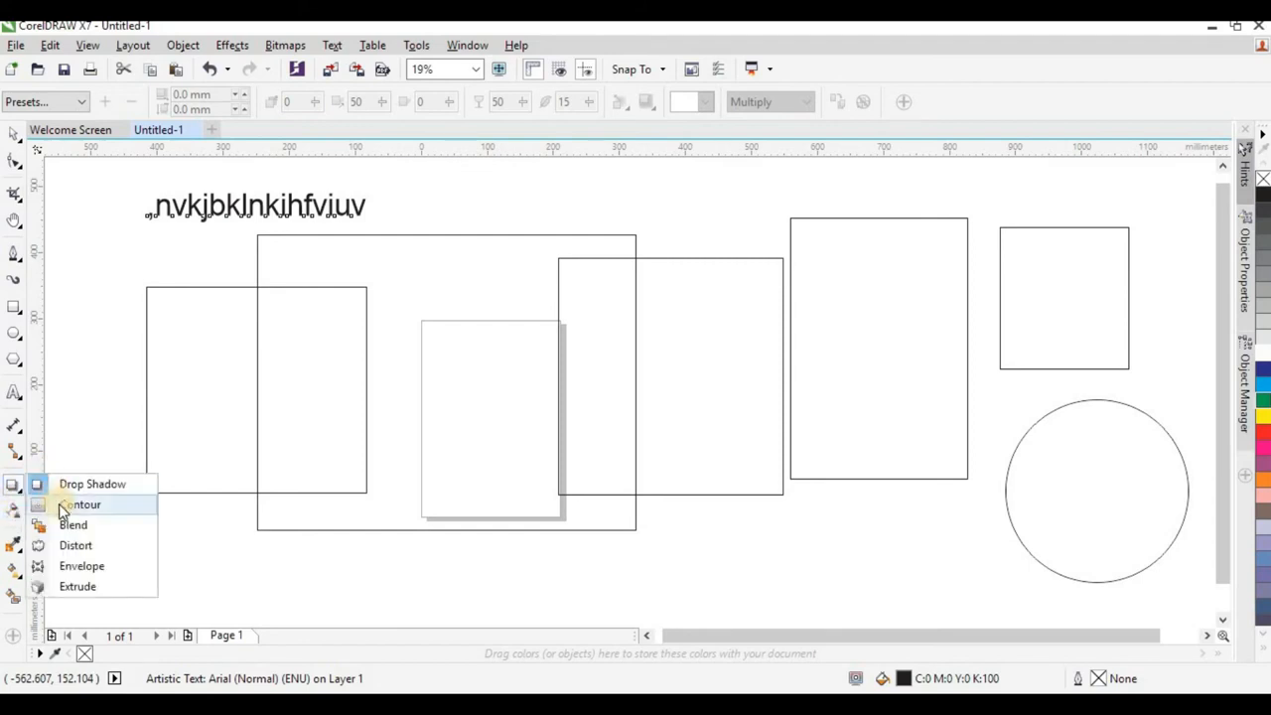
left_click(58, 505)
scroll(260, 214, "up", 4)
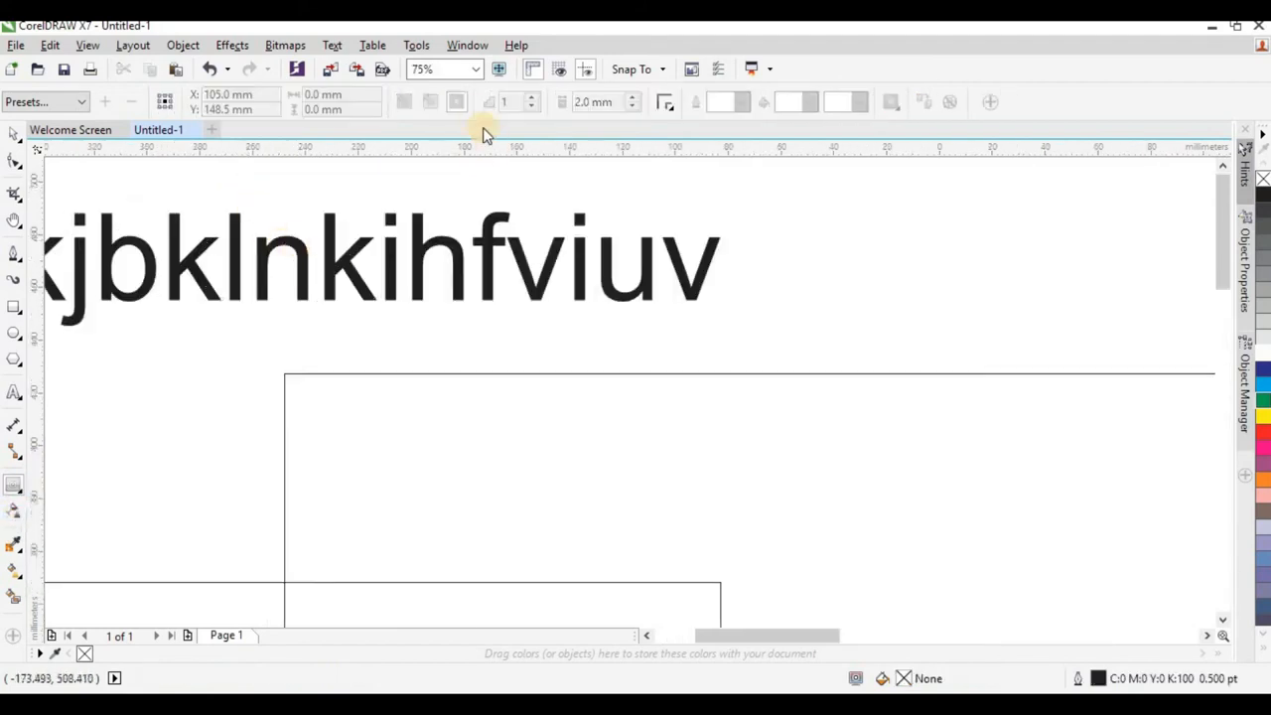
left_click(332, 272)
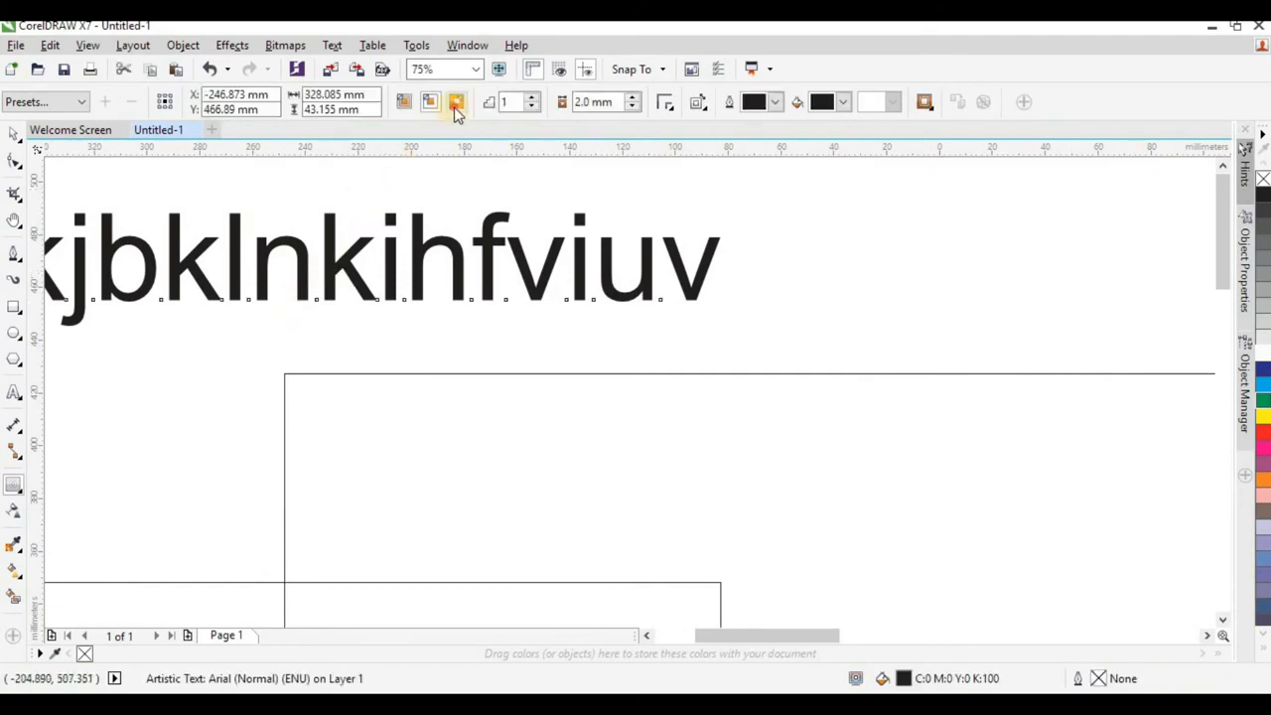
left_click(456, 104)
scroll(559, 304, "down", 2)
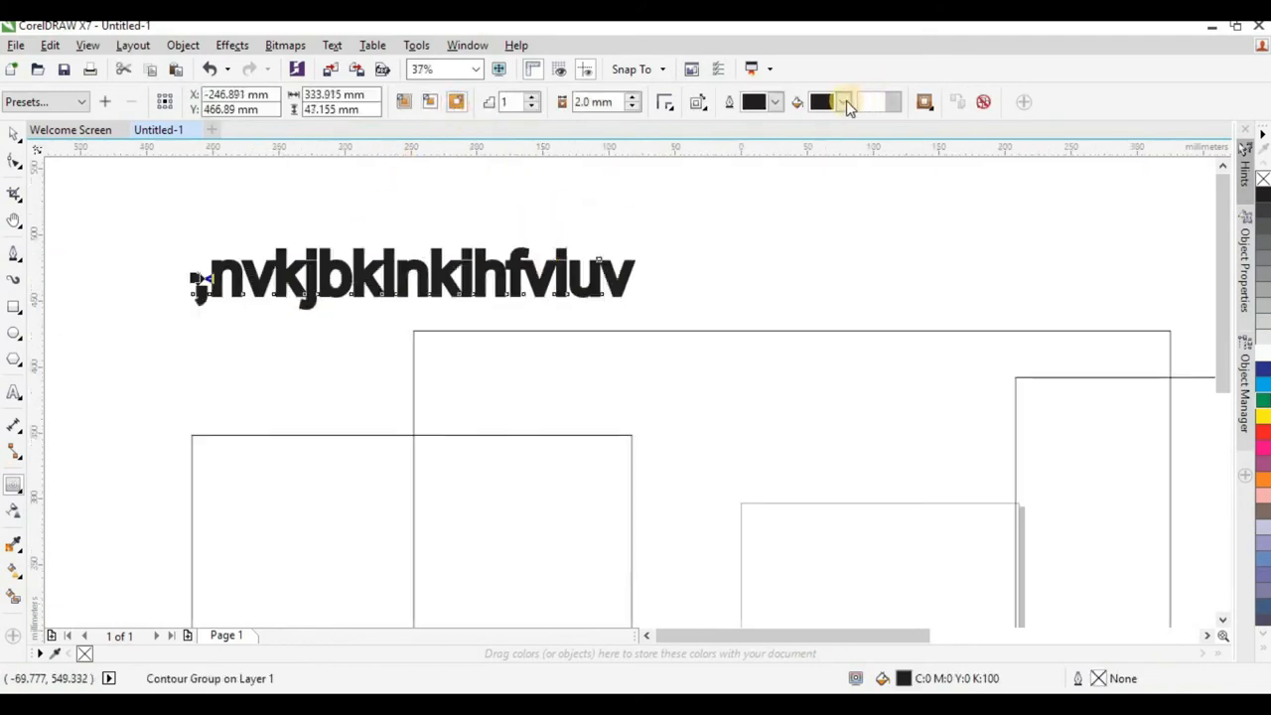
left_click(846, 101)
left_click(843, 145)
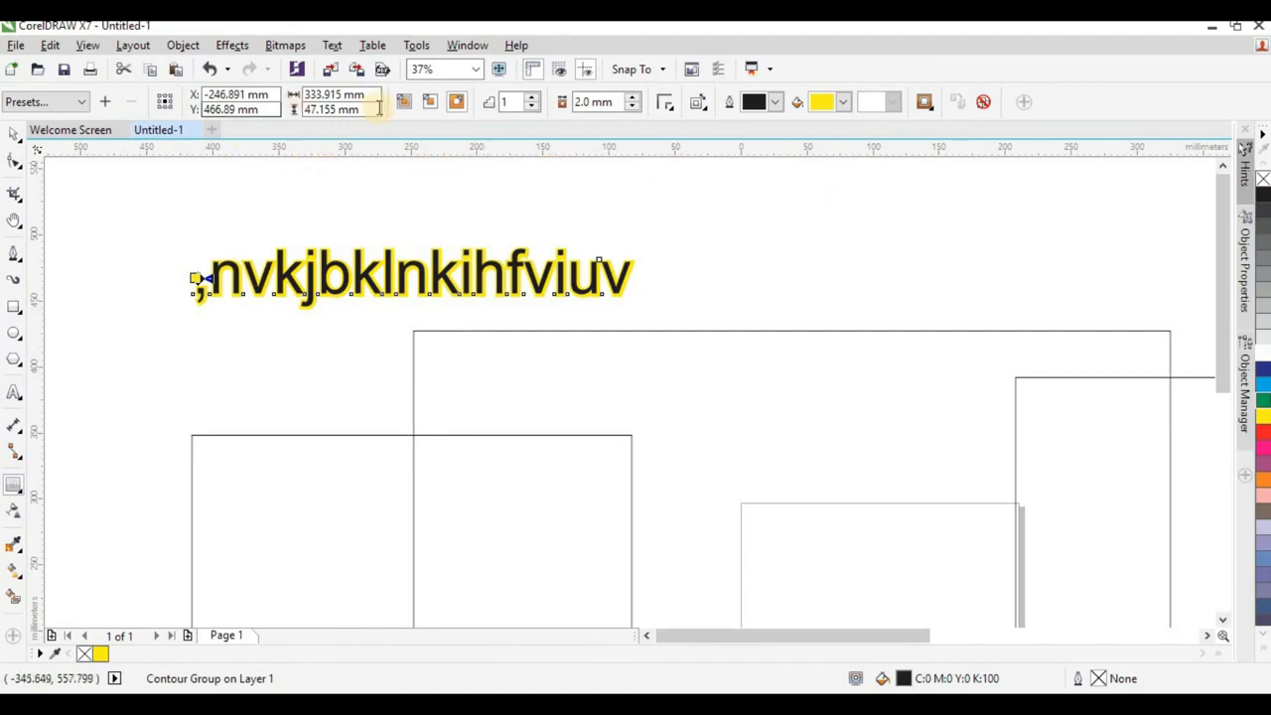
Give the text's contour round corners and set its offset to about 8 mm.
scroll(185, 284, "up", 2)
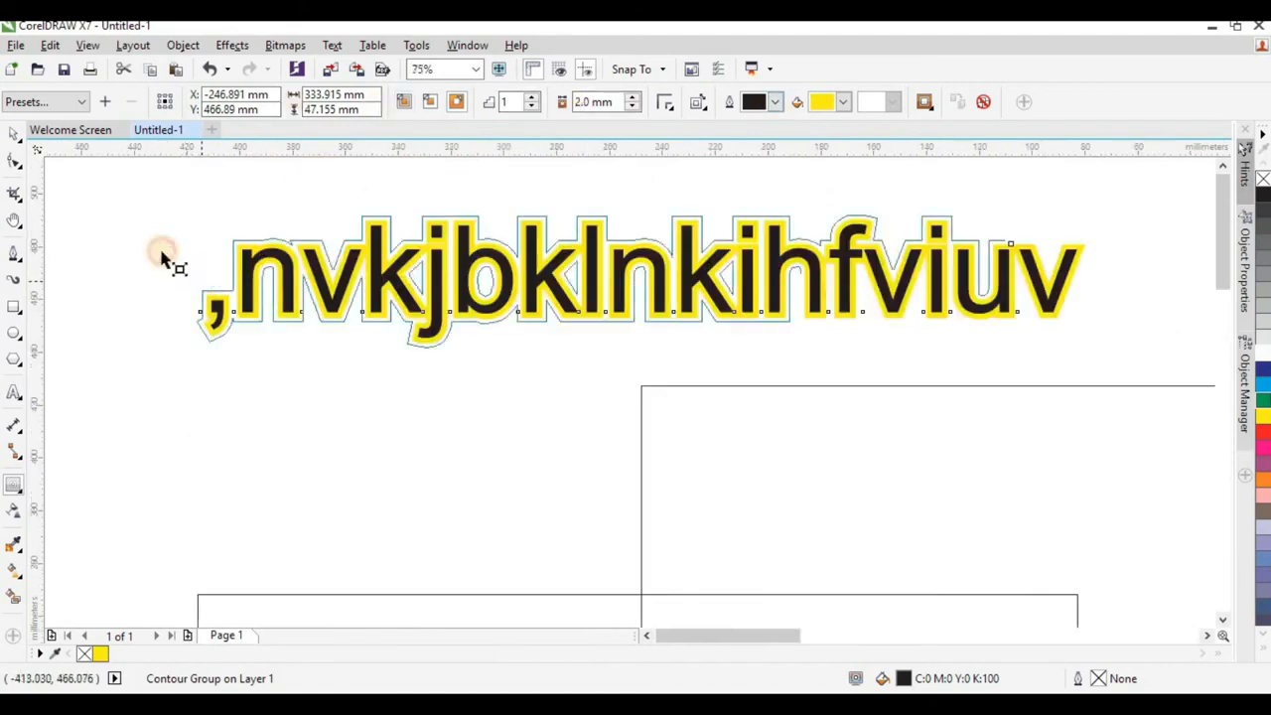
left_click_drag(162, 256, 176, 281)
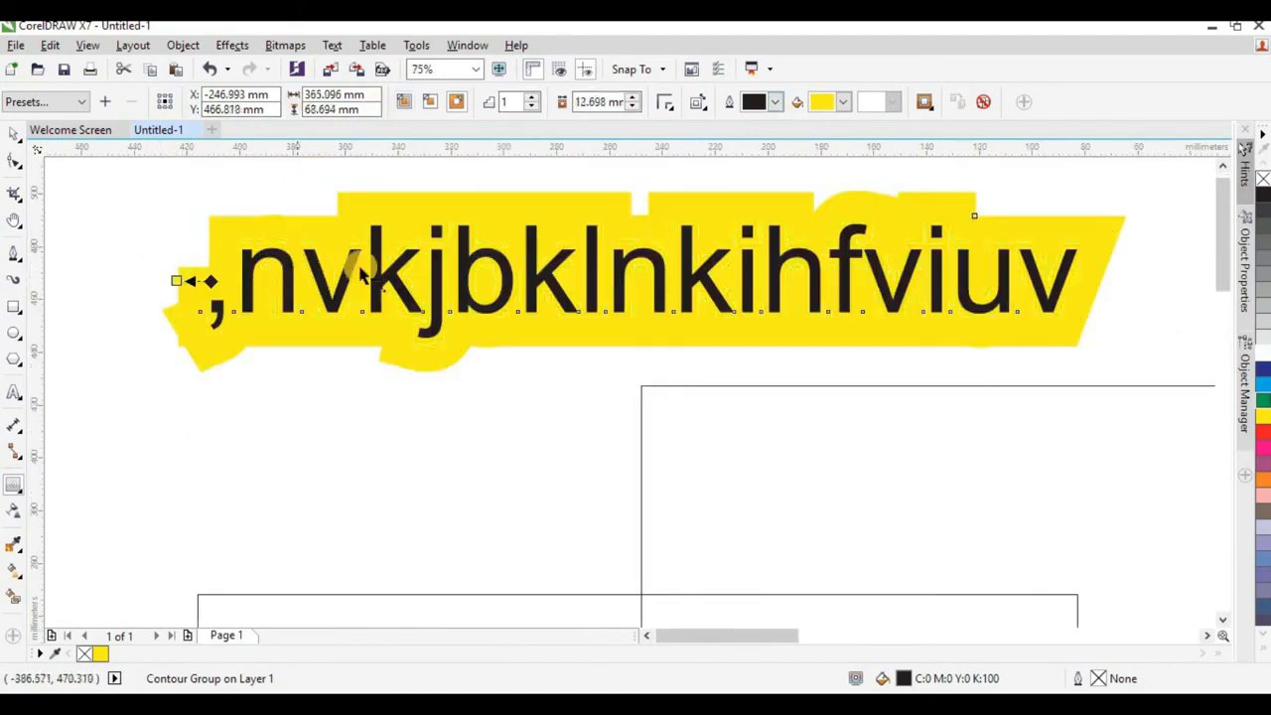
left_click(670, 103)
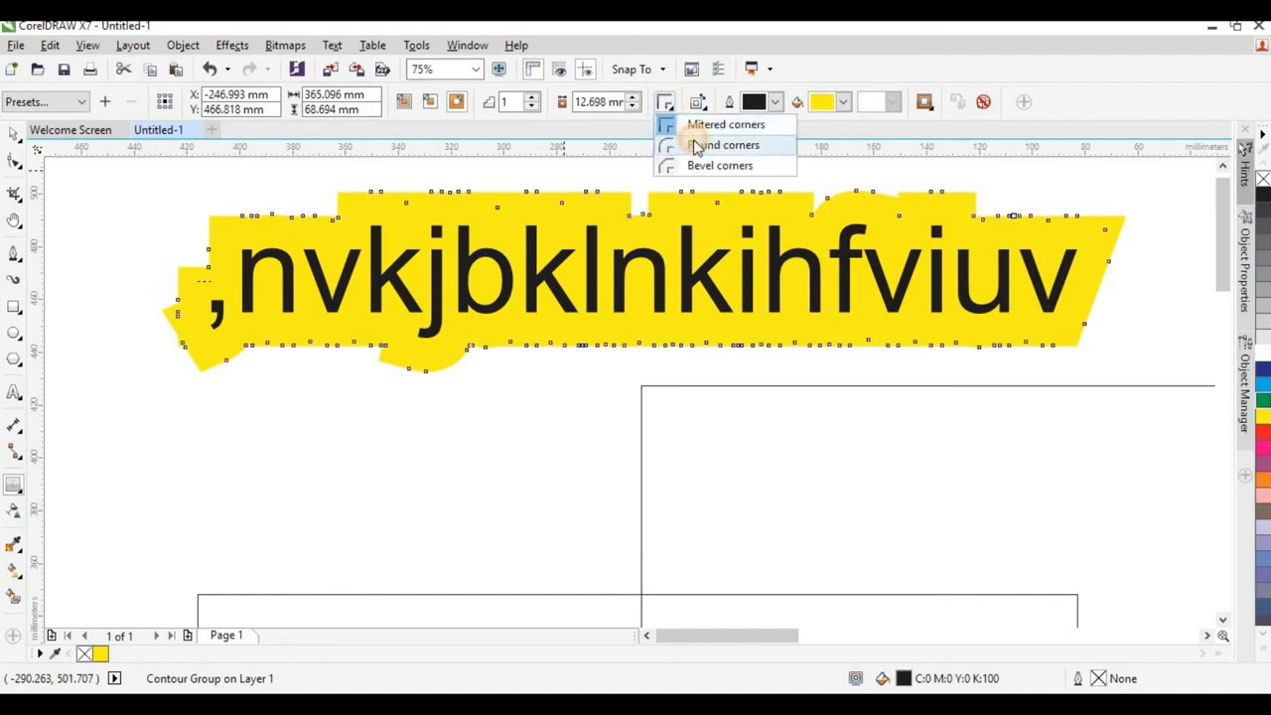
left_click(697, 142)
left_click_drag(177, 276, 199, 282)
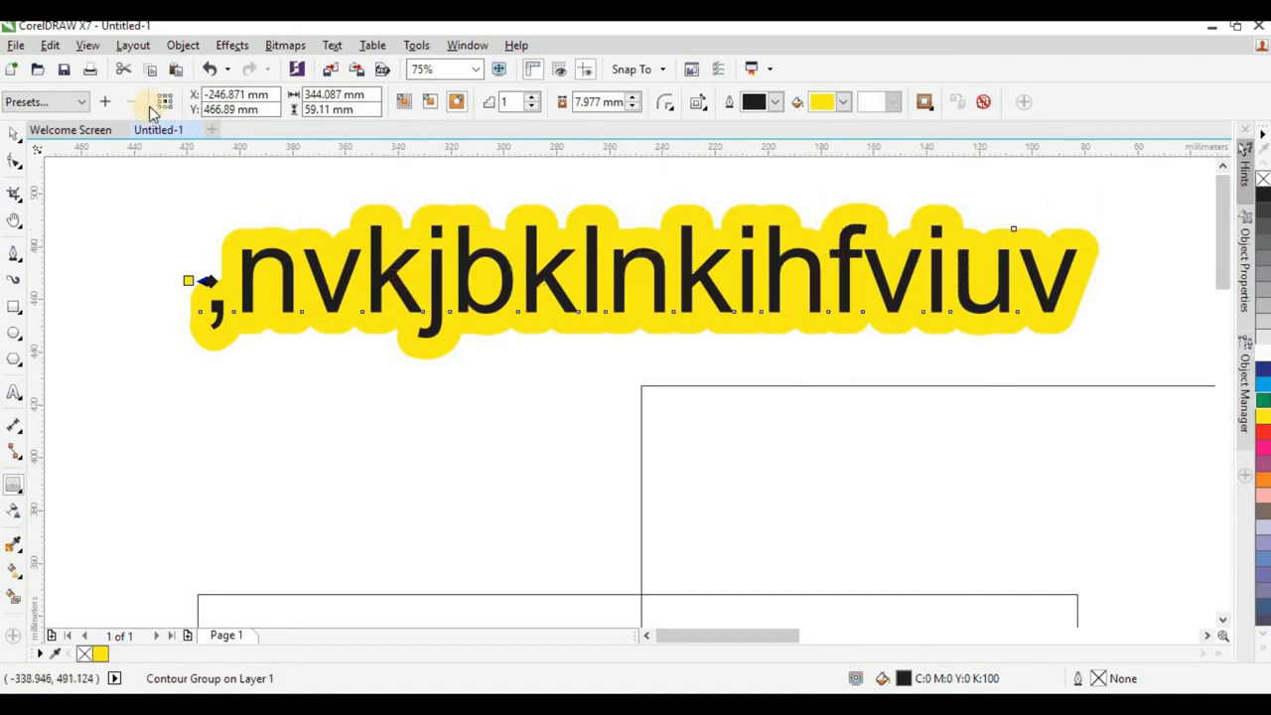
Try breaking the text's contour group apart and undo it.
left_click(181, 46)
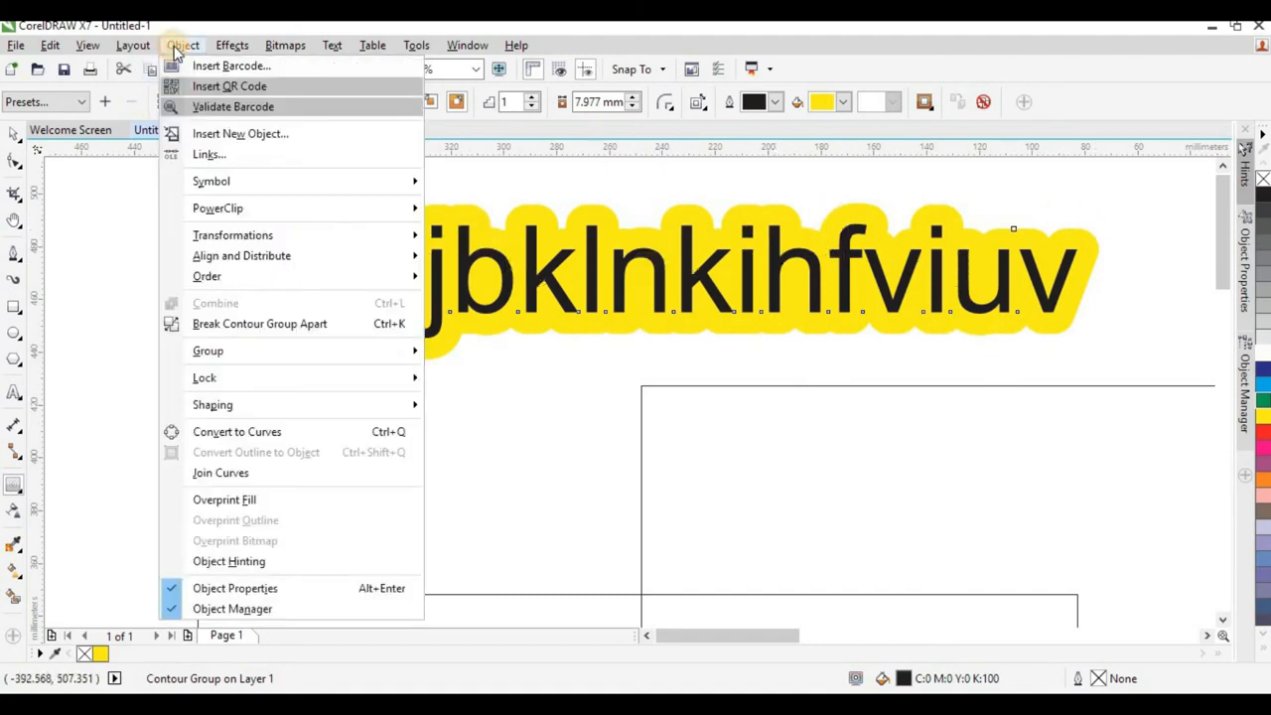
left_click(288, 327)
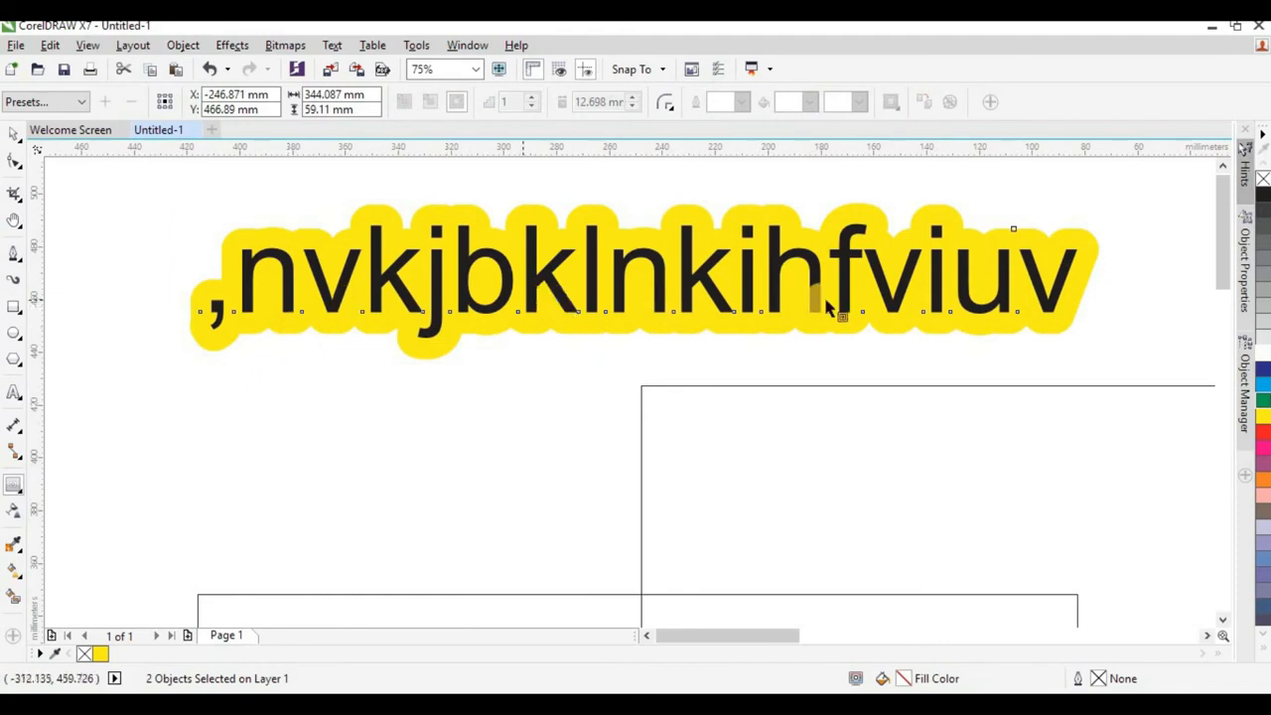
key("ctrl+z")
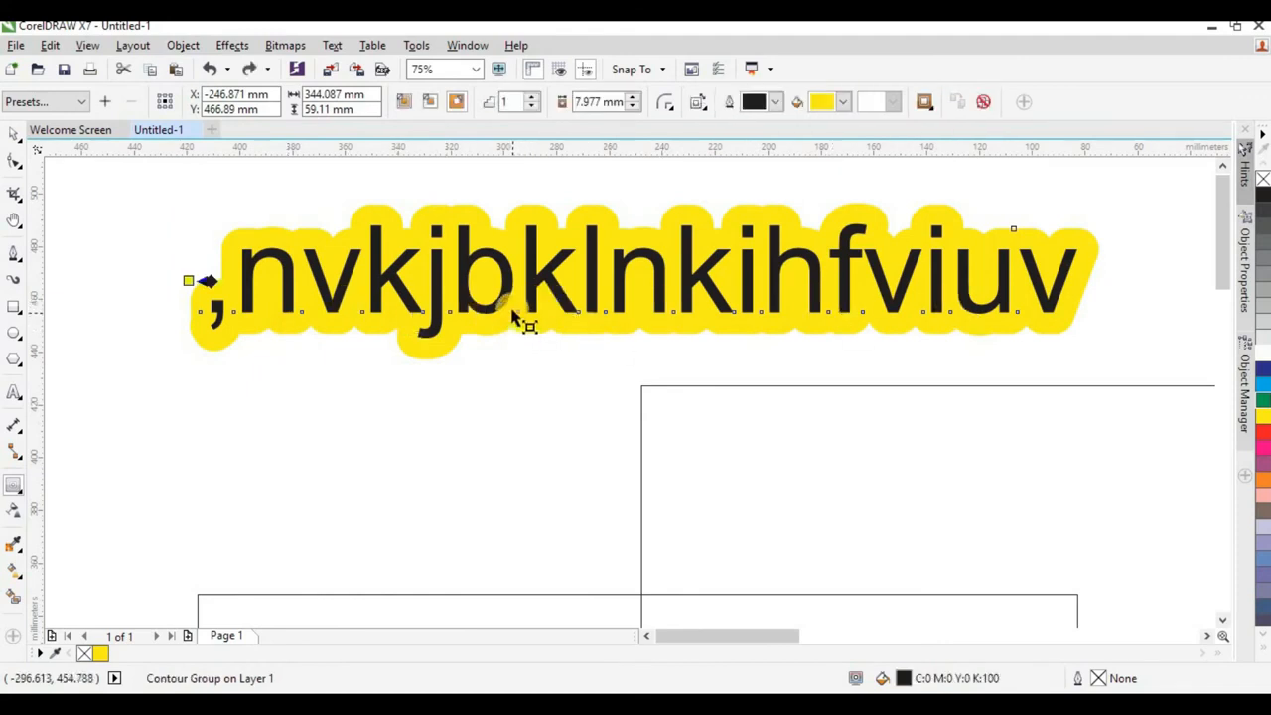
Try moving the contoured text as one group up and to the right, and undo the move.
left_click(13, 136)
scroll(553, 319, "down", 2)
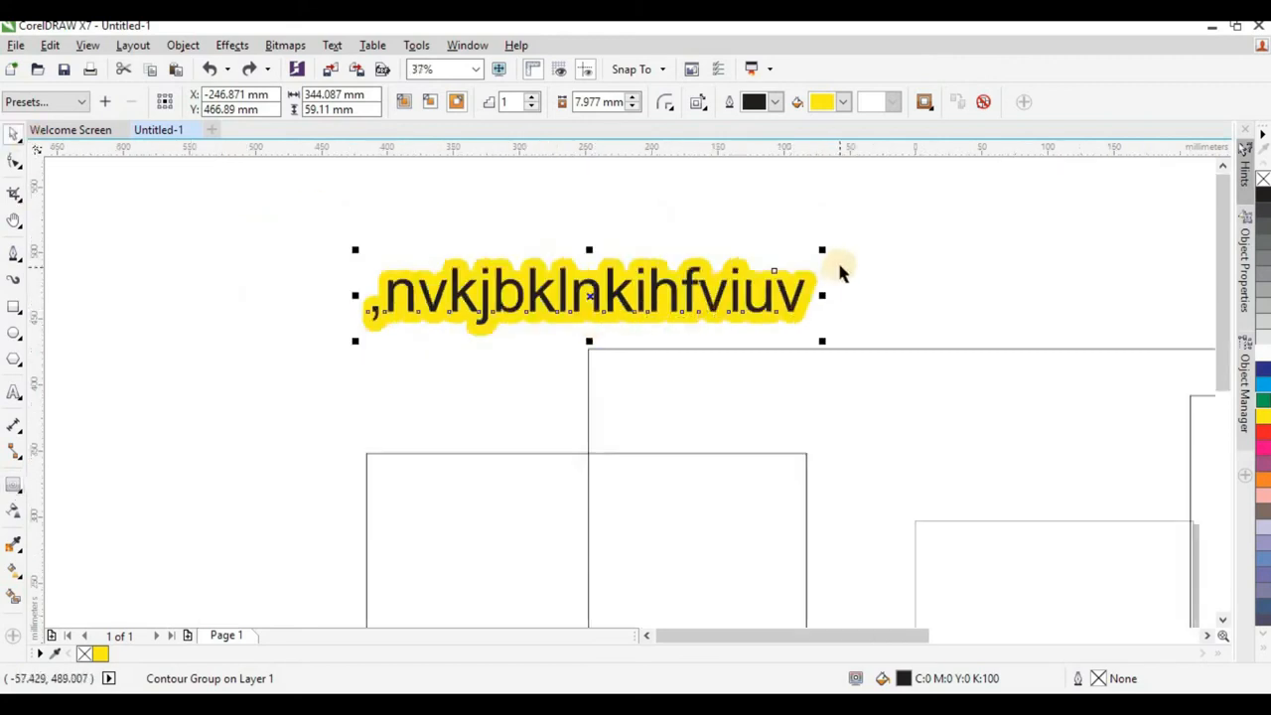
scroll(840, 266, "up", 1)
left_click(472, 330)
left_click(474, 332)
scroll(545, 334, "down", 1)
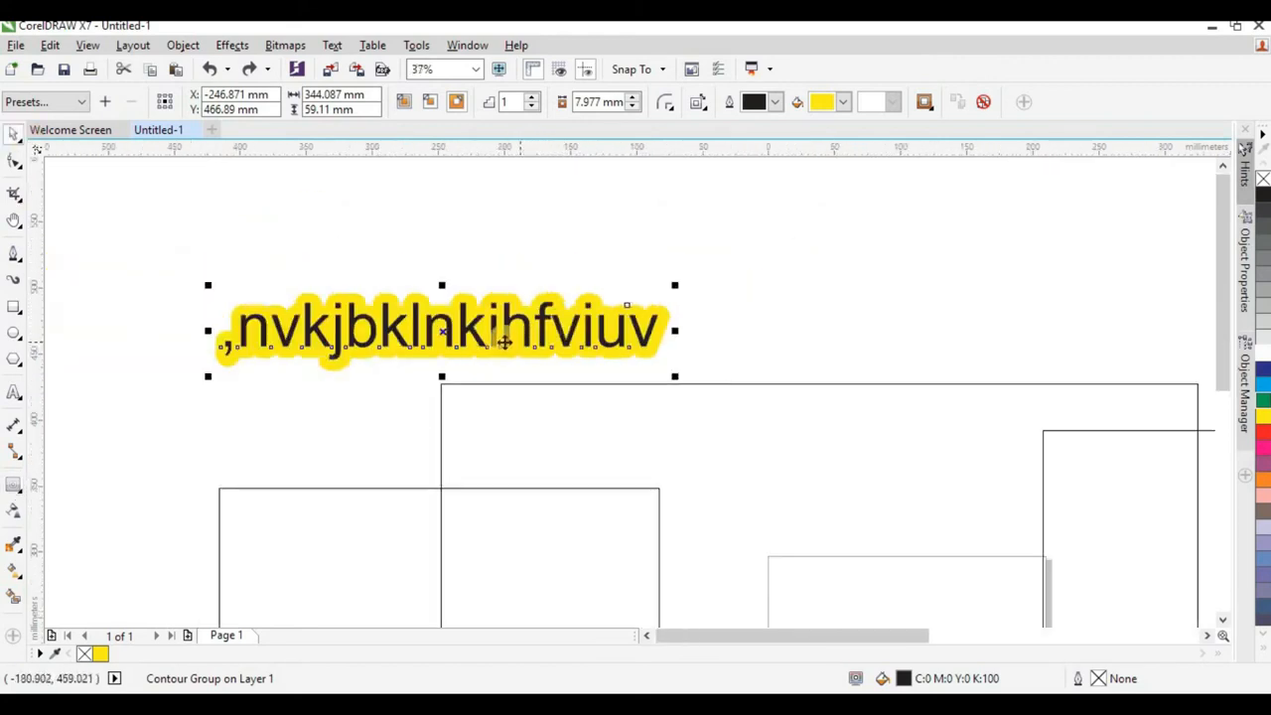
left_click_drag(504, 340, 683, 267)
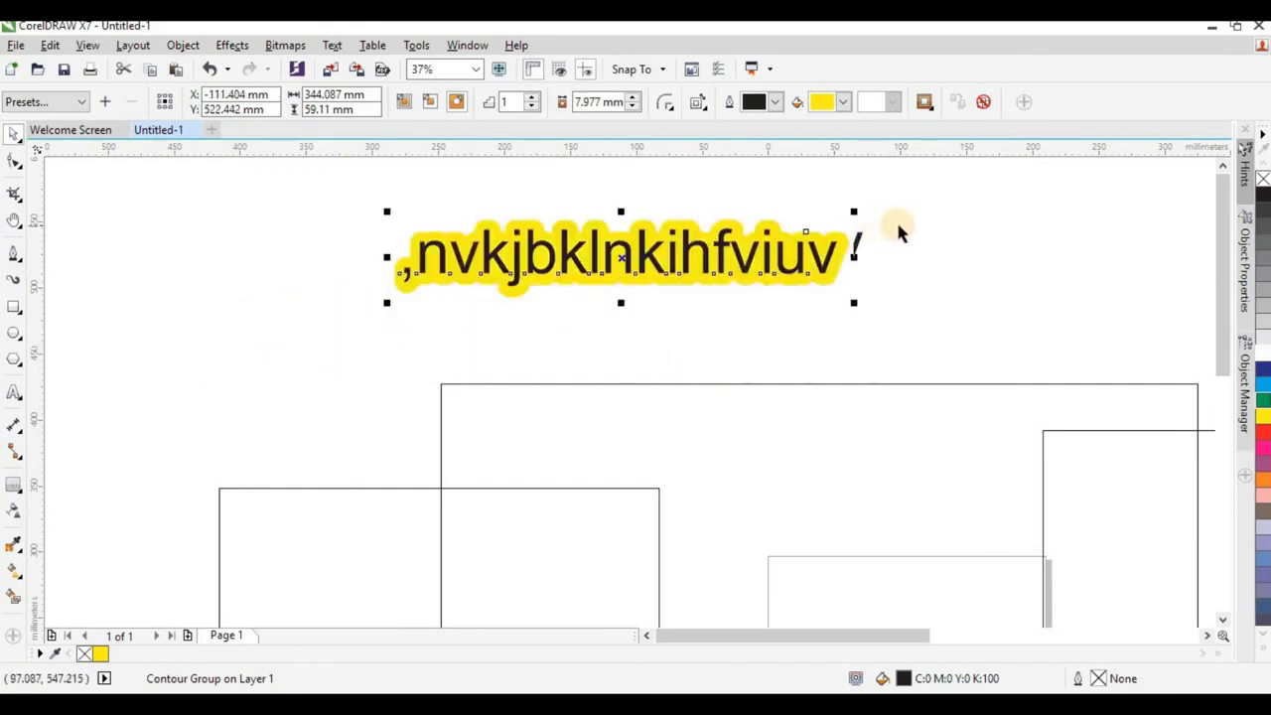
key("ctrl+z")
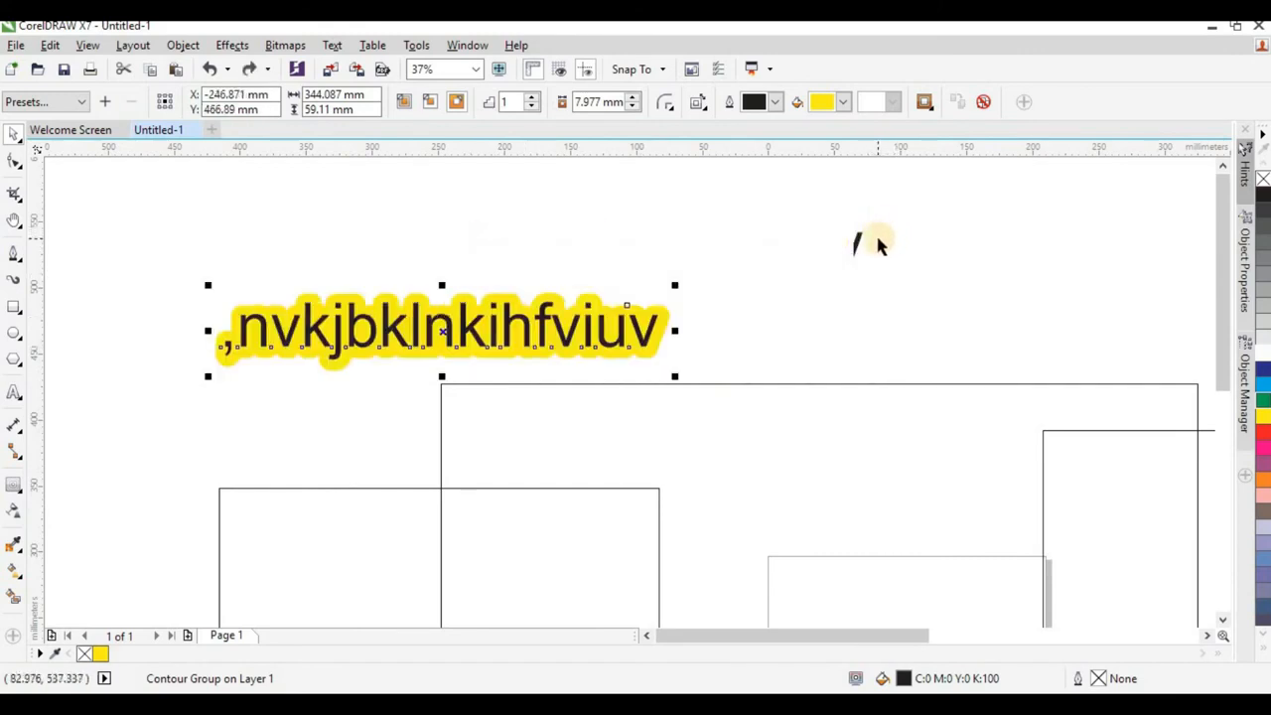
Break the contour group apart into separate text and contour shapes, and deselect them.
key("ctrl+k")
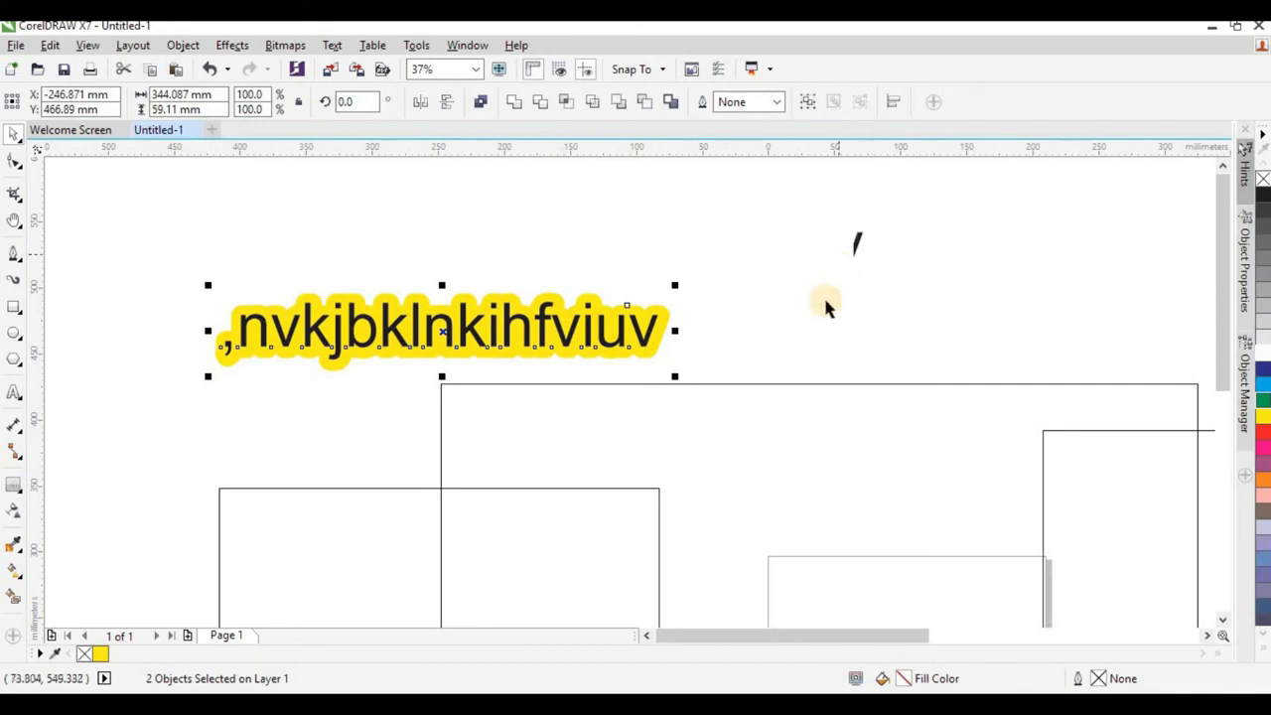
scroll(614, 317, "up", 2)
left_click_drag(703, 298, 922, 176)
key("ctrl+z")
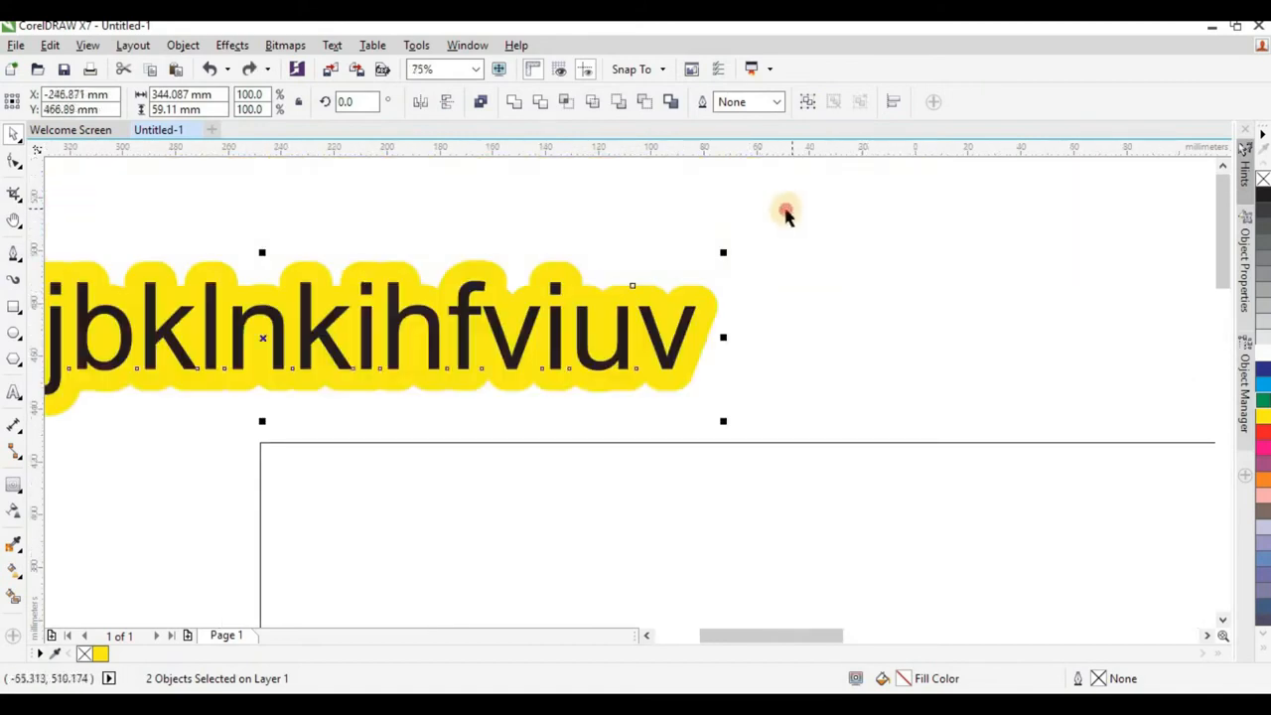
left_click(787, 207)
Try several fill colours on the separated contour shape behind the text and settle on dark blue, C:60 M:40 Y:0 K:40.
left_click(712, 303)
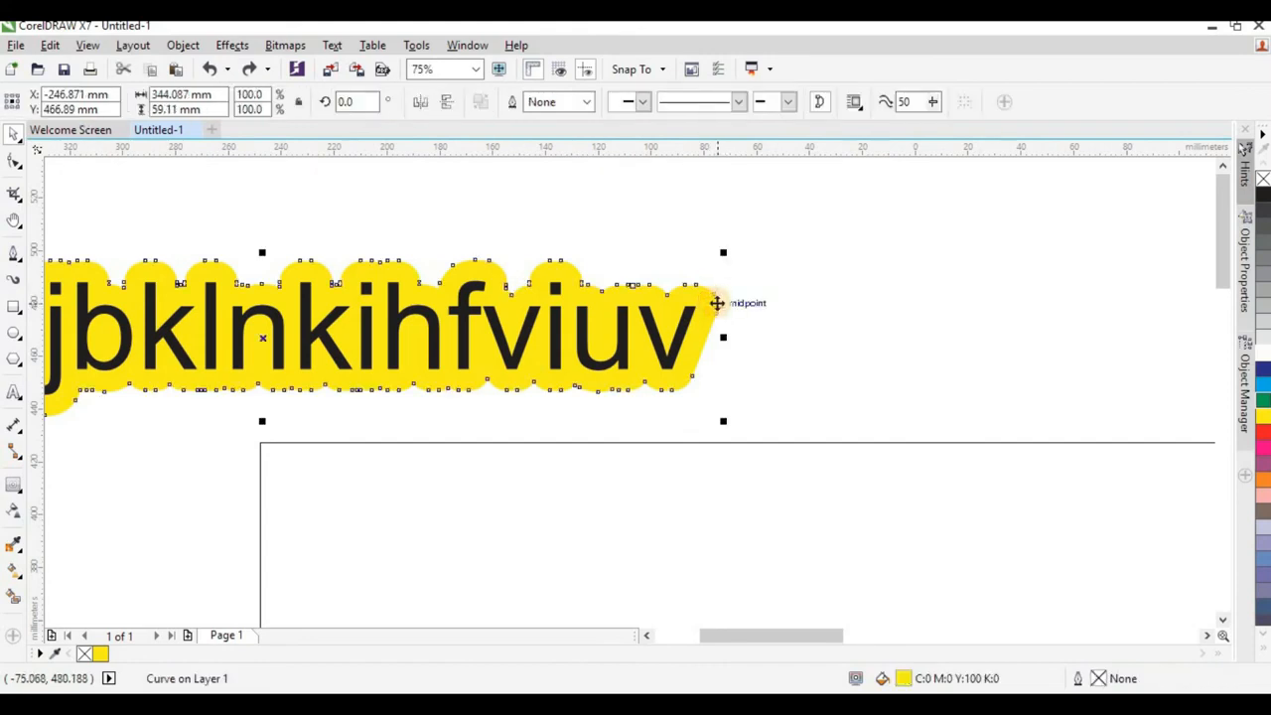
left_click(1261, 438)
left_click(1264, 471)
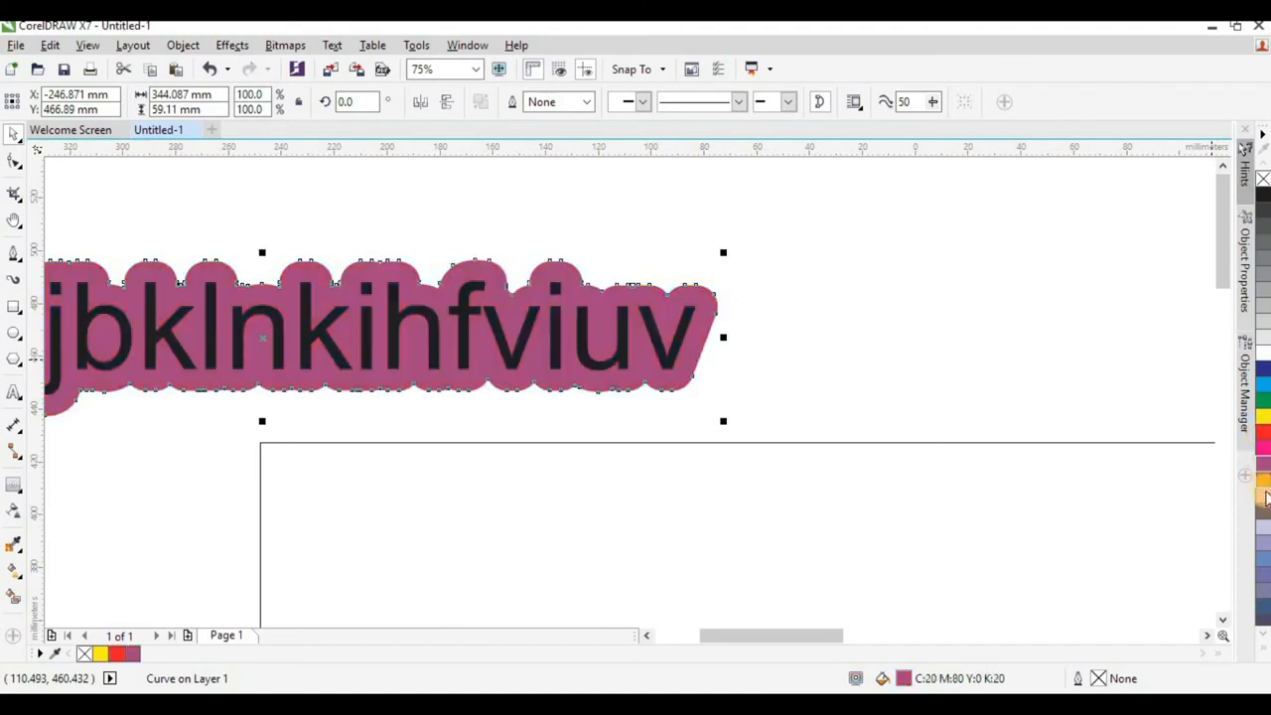
left_click(1263, 509)
left_click(1265, 564)
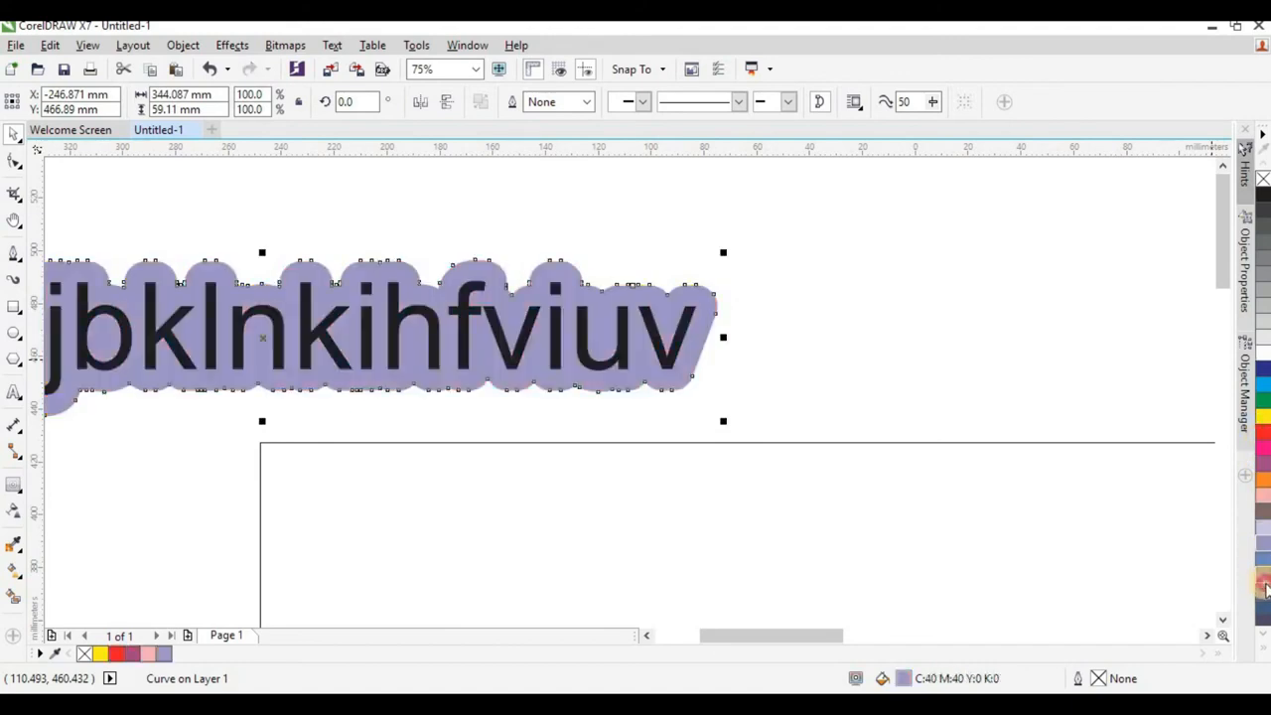
left_click(1265, 585)
left_click(1264, 602)
scroll(699, 274, "down", 1)
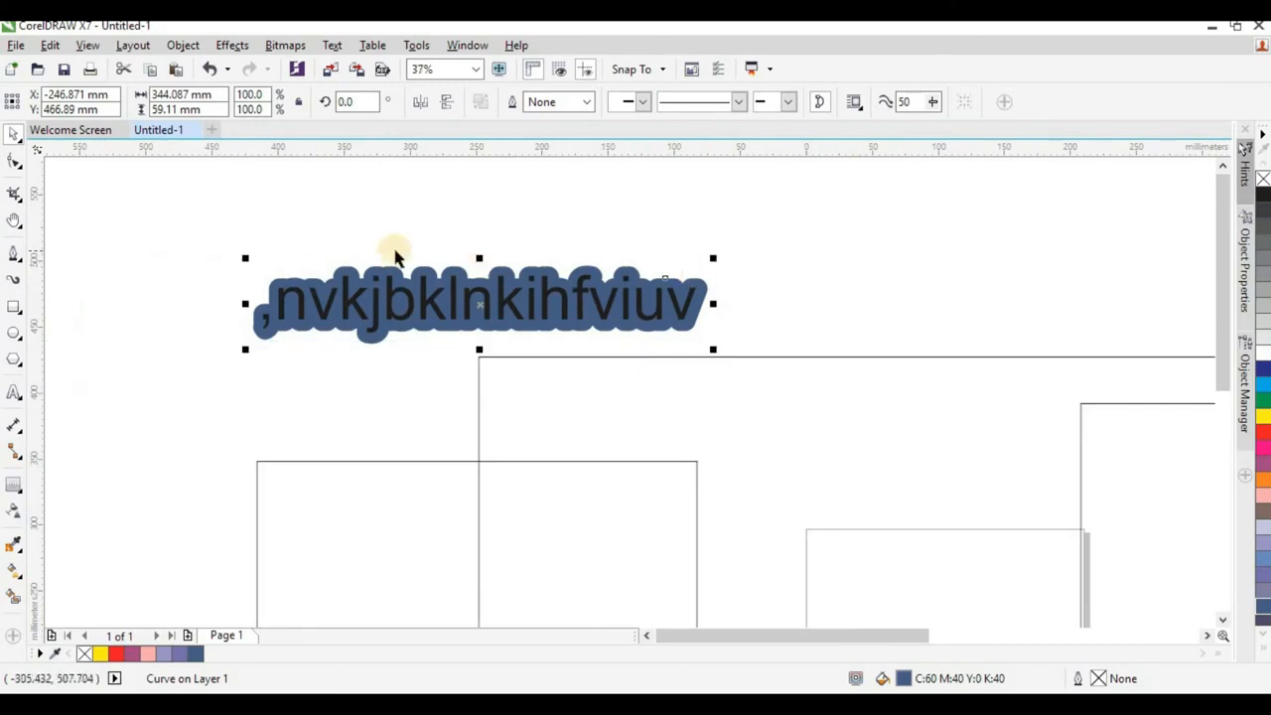
scroll(506, 284, "up", 1)
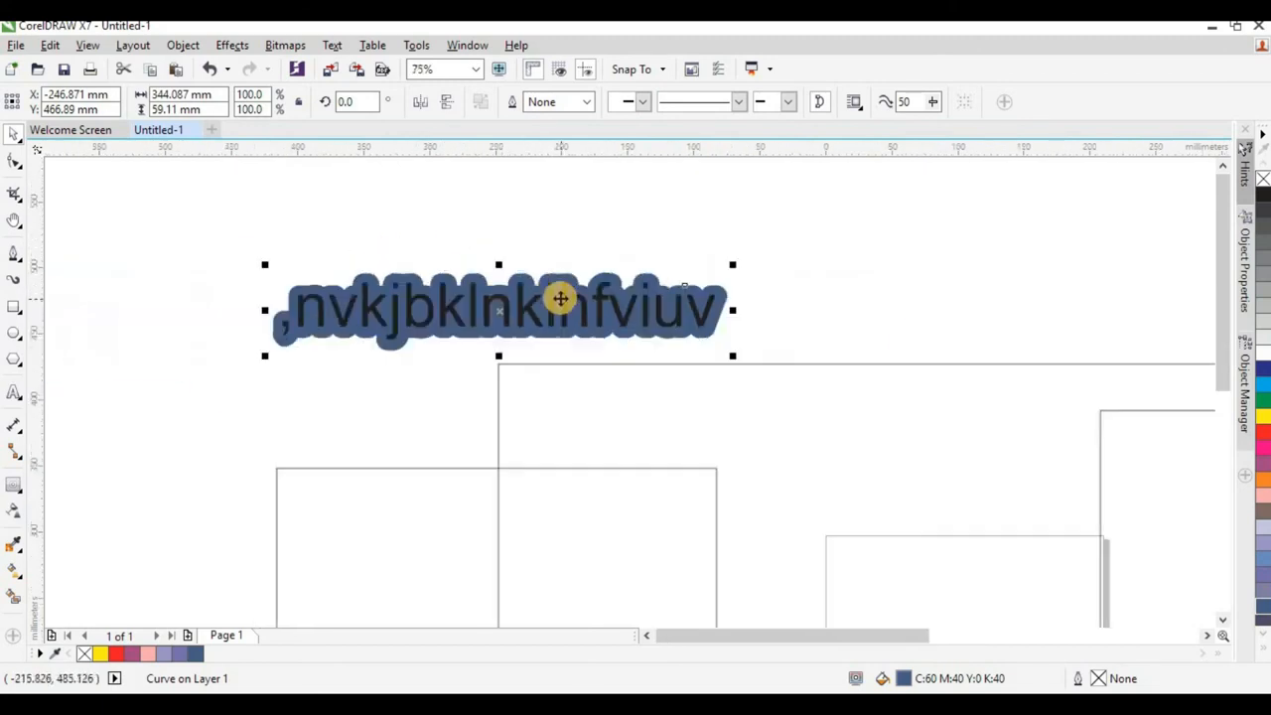
scroll(432, 360, "down", 1)
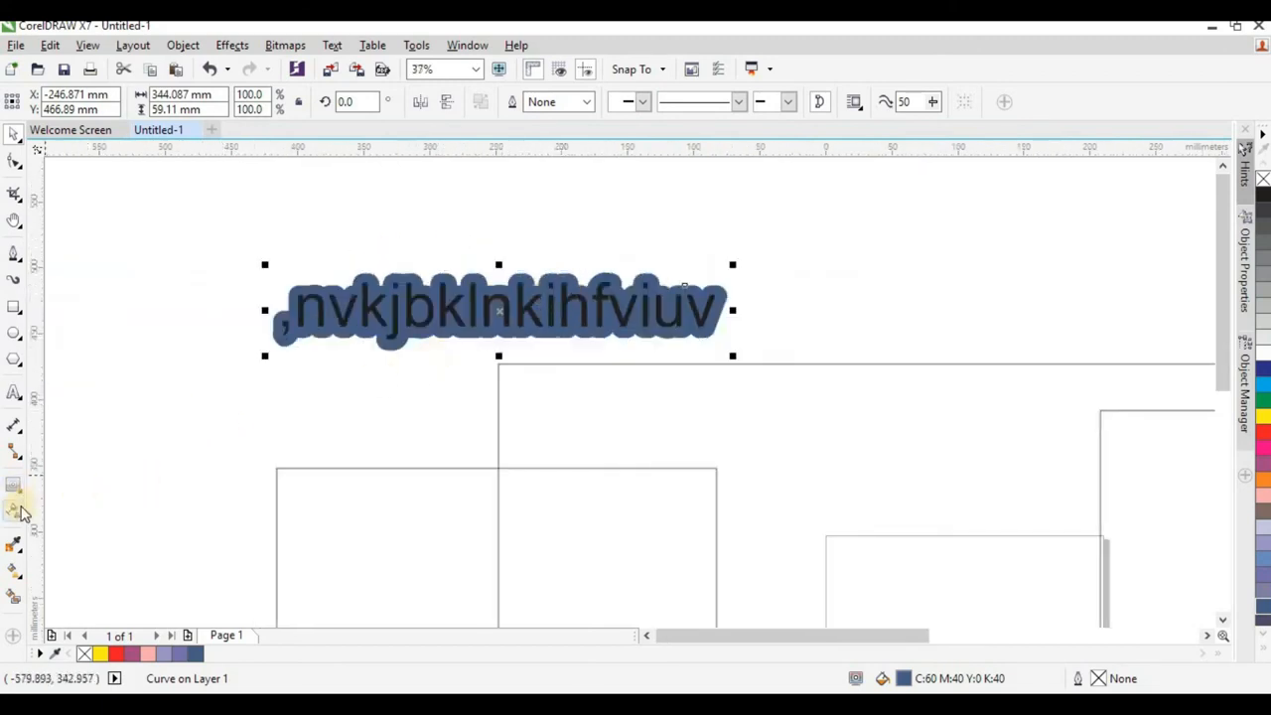
Extrude the artistic text toward the lower left at depth 20, with the vanishing point at about -301 mm, -169 mm.
left_click(20, 509)
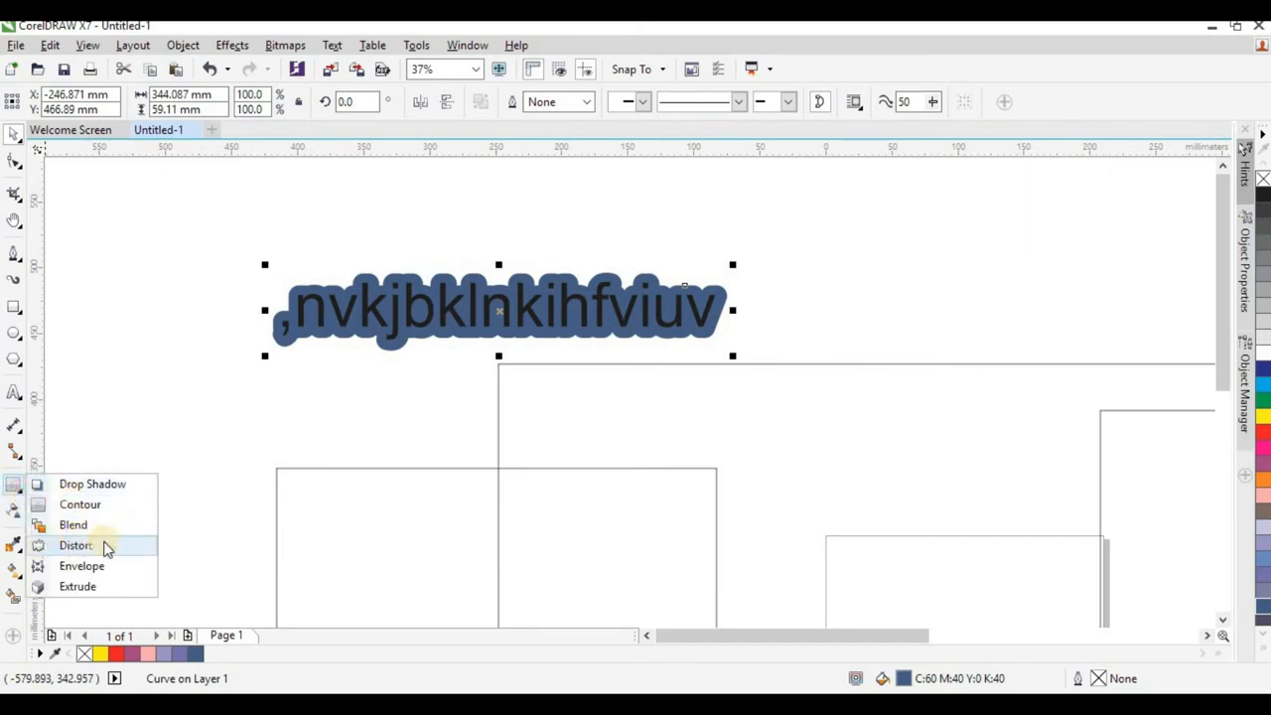
left_click(78, 586)
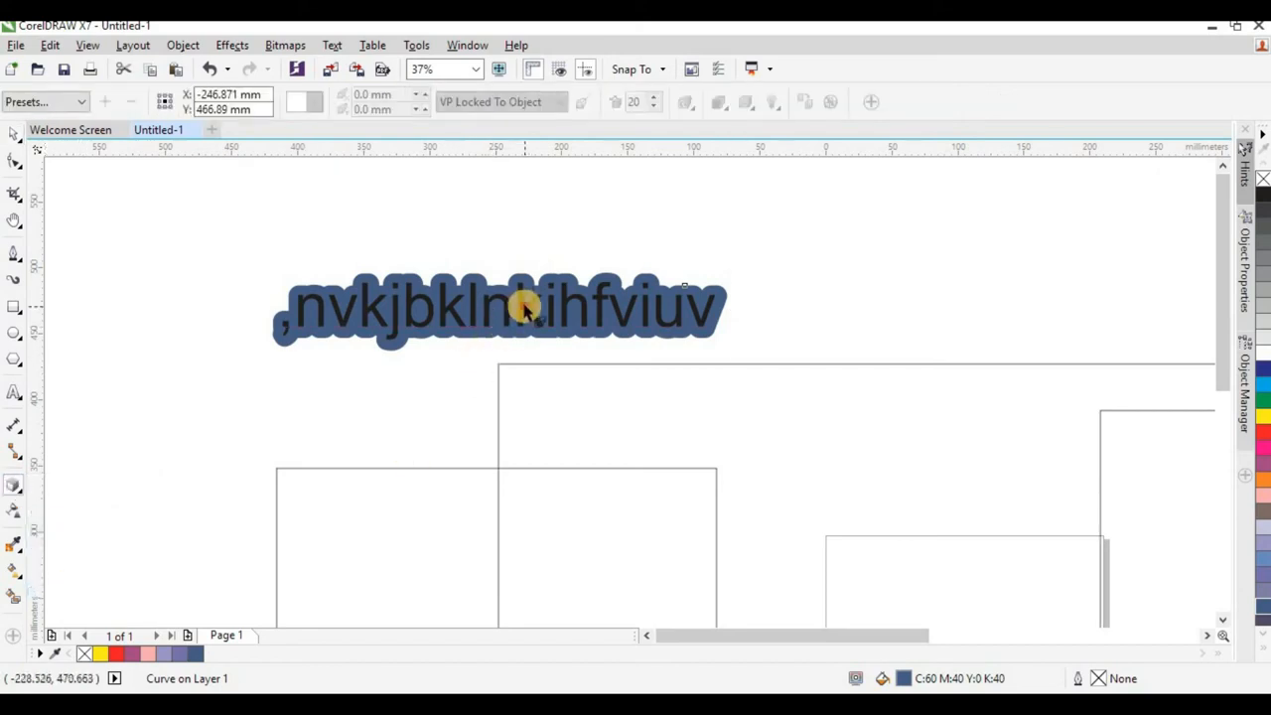
left_click(370, 394)
left_click(427, 328)
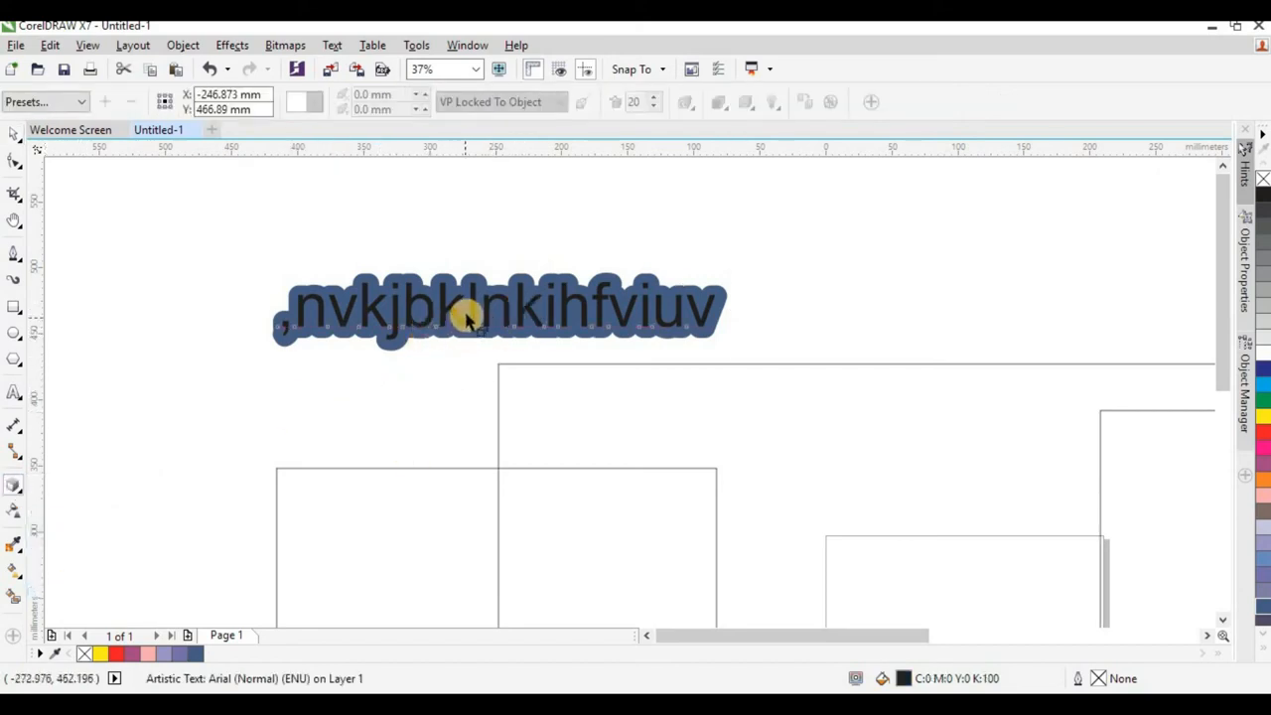
mouse_move(506, 304)
left_mouse_down()
mouse_move(454, 354)
mouse_move(108, 406)
mouse_move(101, 534)
left_mouse_up()
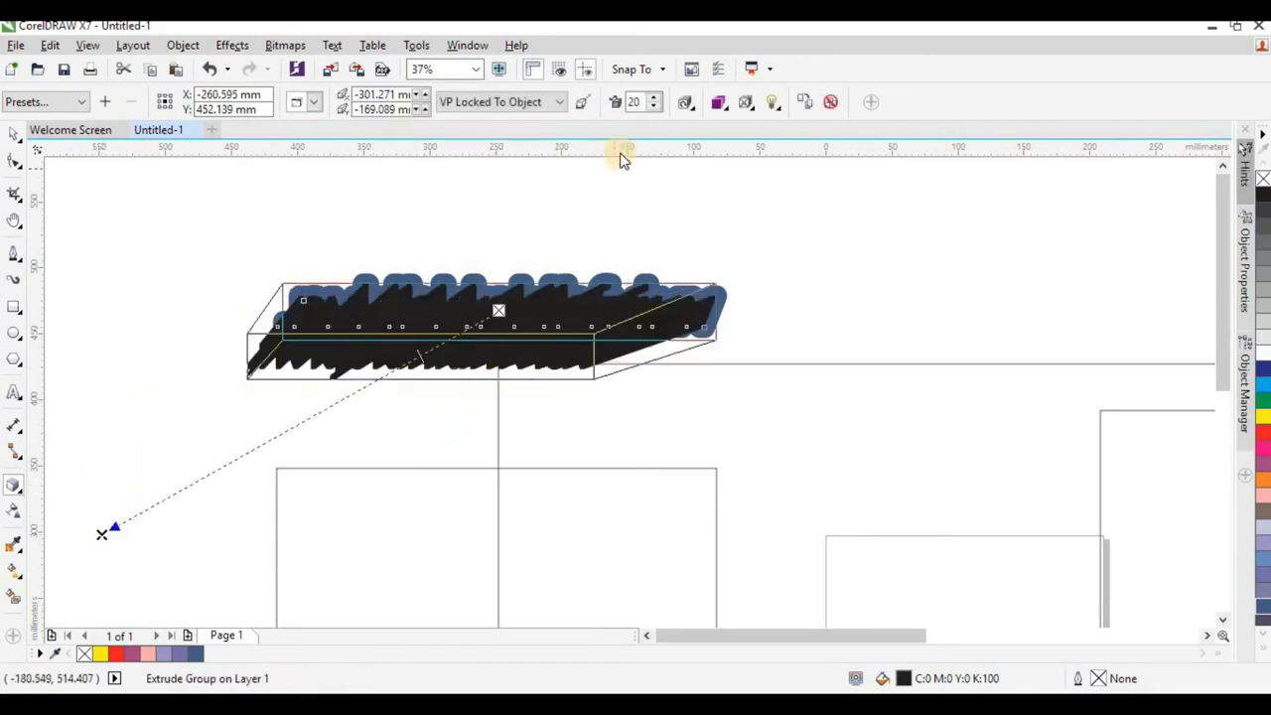
Colour the text's extrusion with shading from pink to black.
scroll(545, 321, "up", 2)
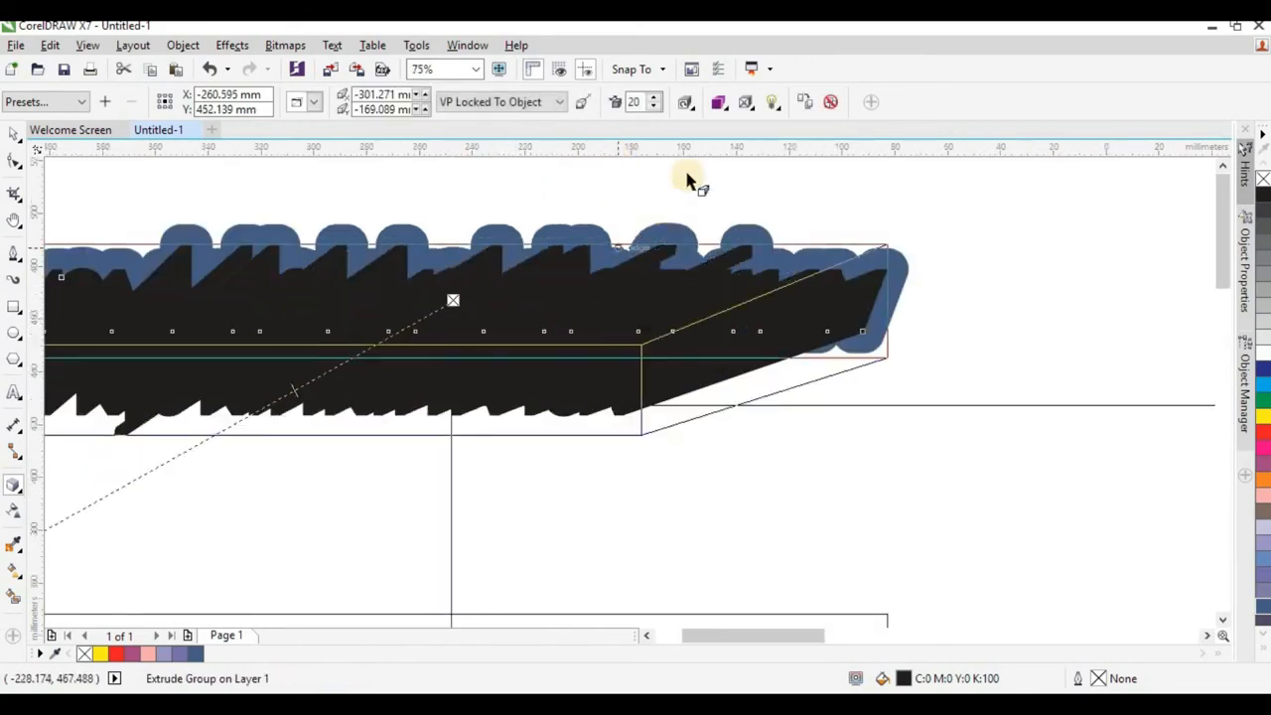
left_click(721, 104)
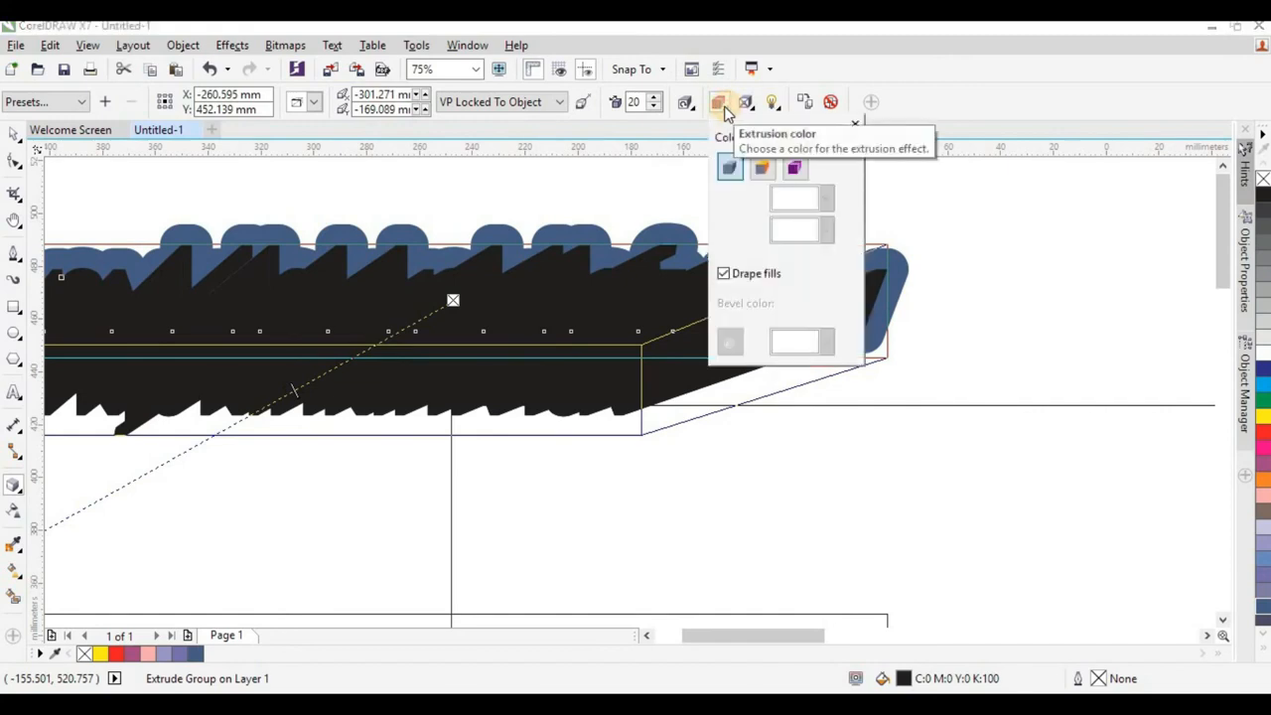
left_click(793, 168)
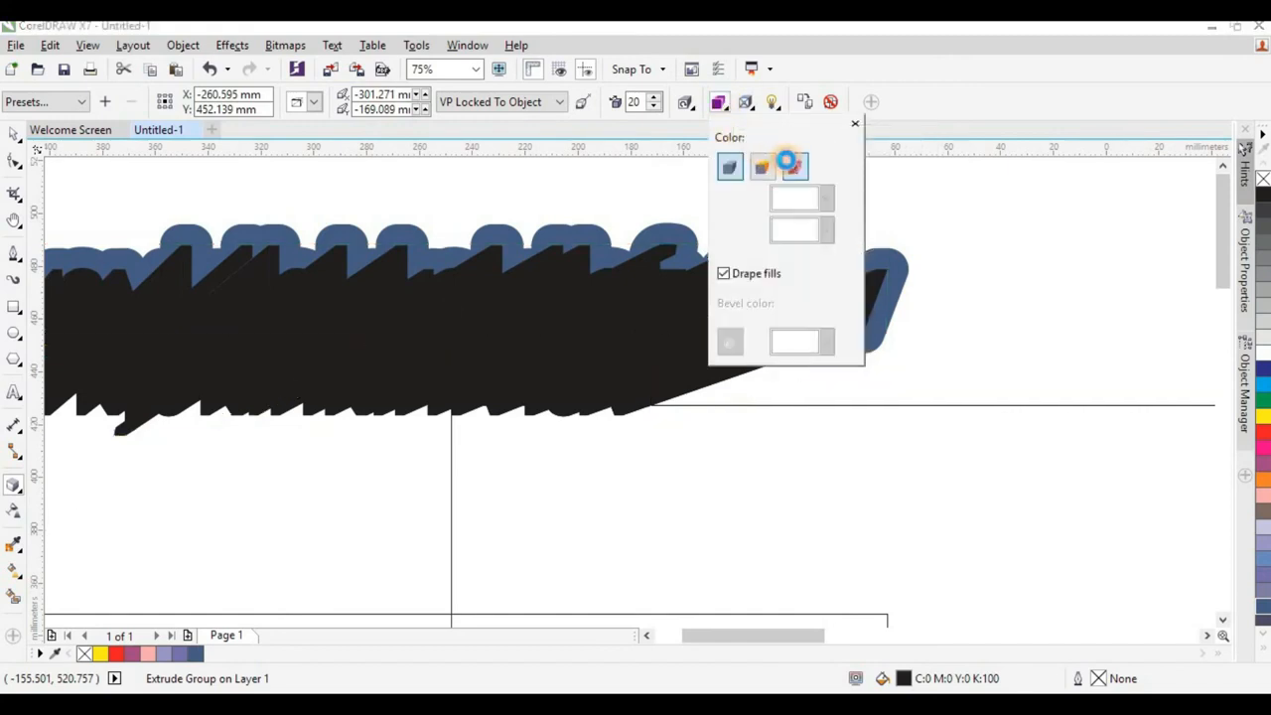
left_click(824, 197)
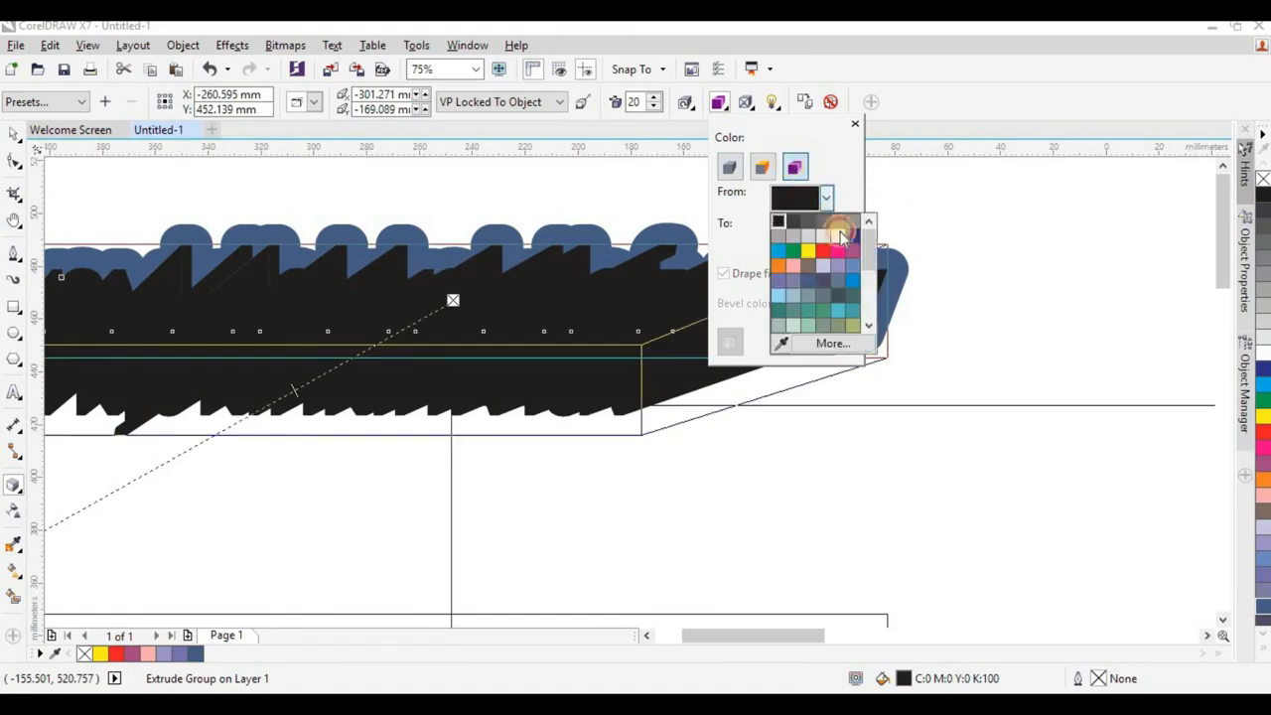
left_click(836, 247)
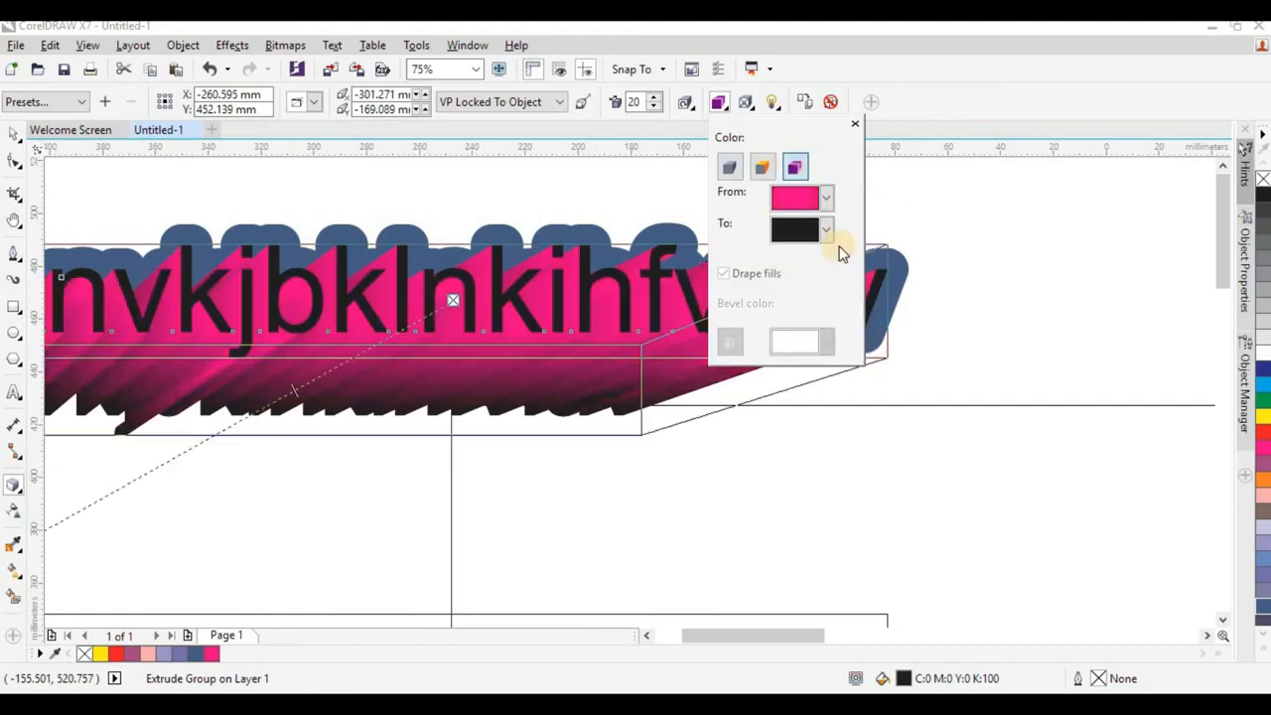
left_click(858, 125)
scroll(377, 188, "down", 1)
scroll(333, 248, "up", 1)
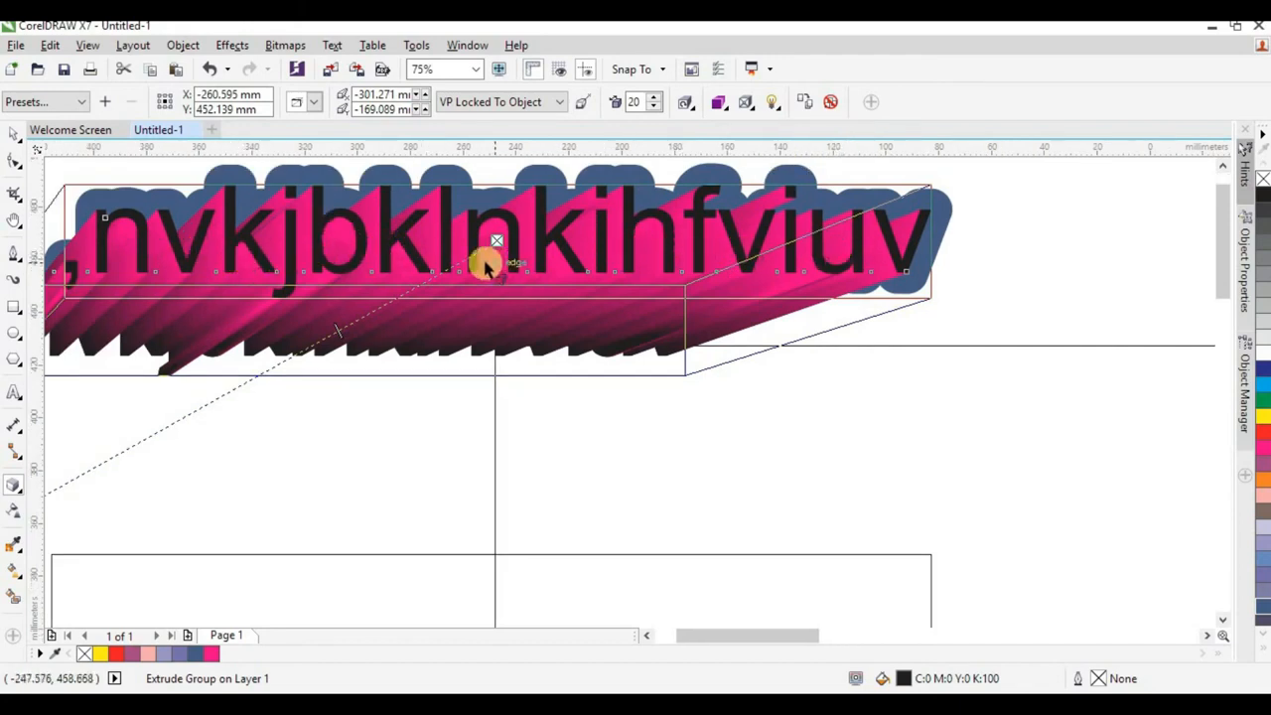
scroll(669, 292, "down", 1)
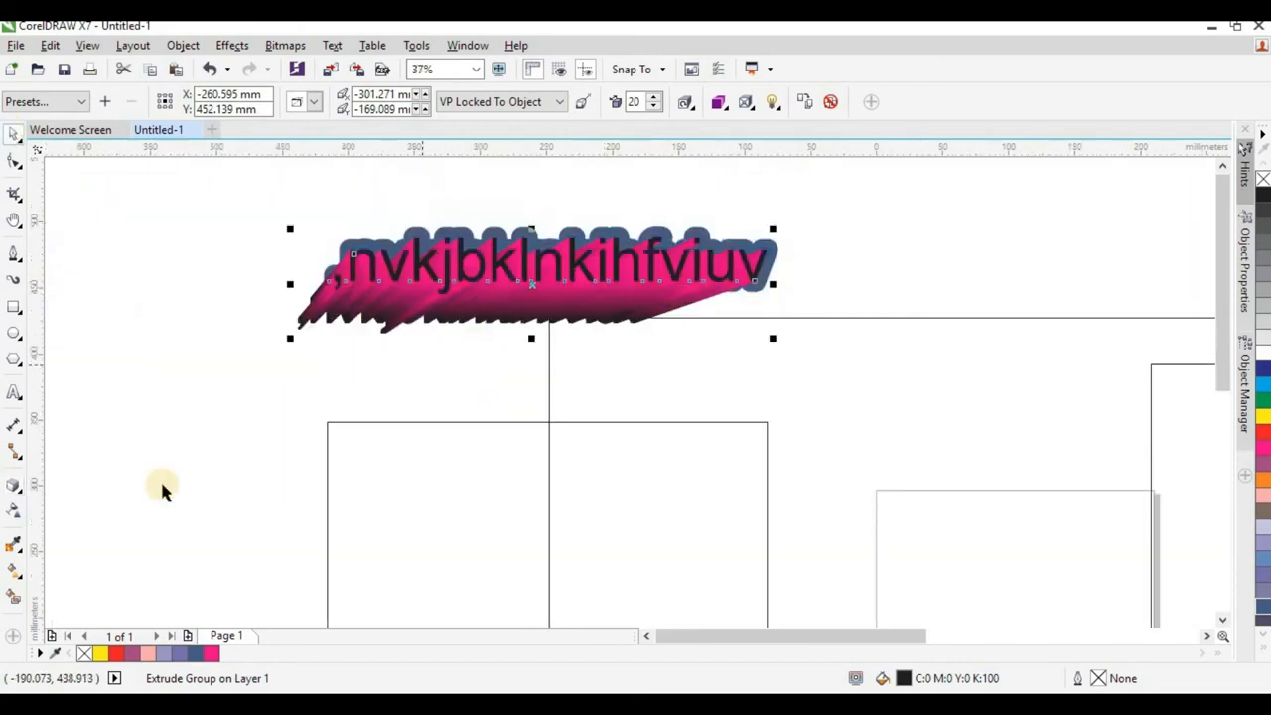
Try to apply transparency to the extruded text group, and deselect it.
left_click(12, 514)
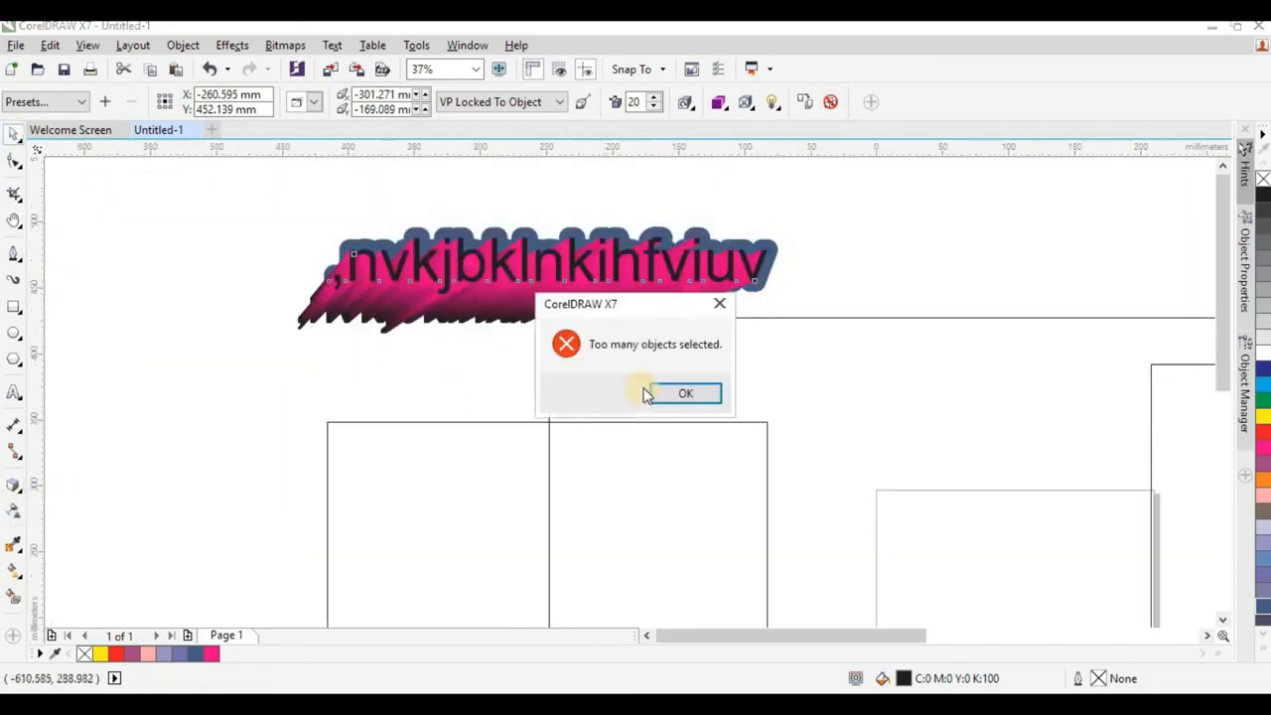
key("Return")
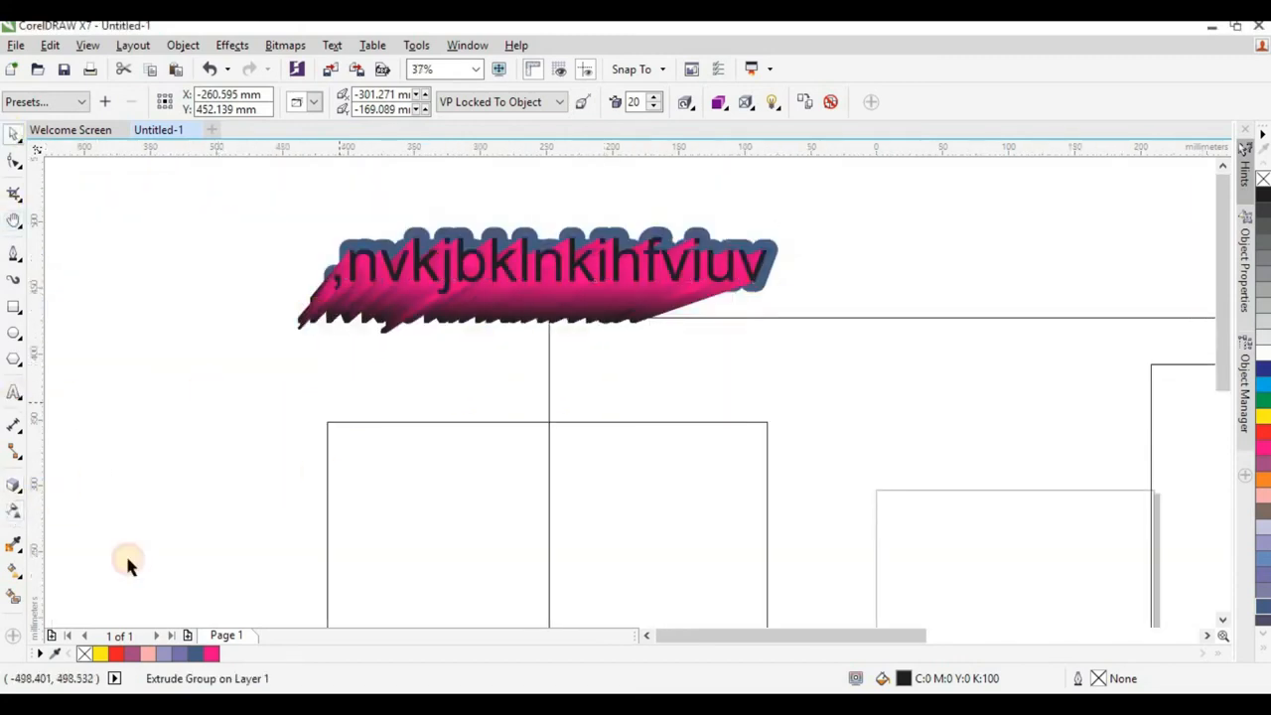
left_click(127, 563)
left_click(14, 510)
scroll(222, 308, "down", 1)
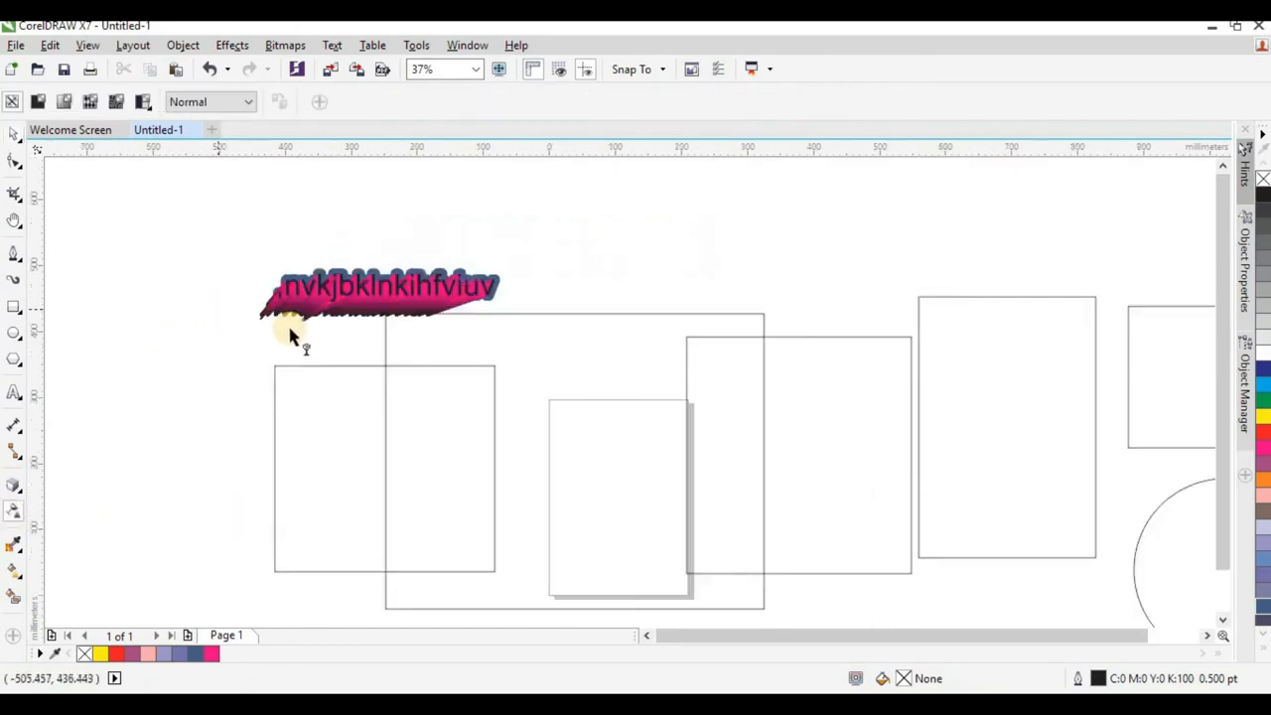
Fill the rectangle directly below the extruded text with magenta.
left_click(14, 132)
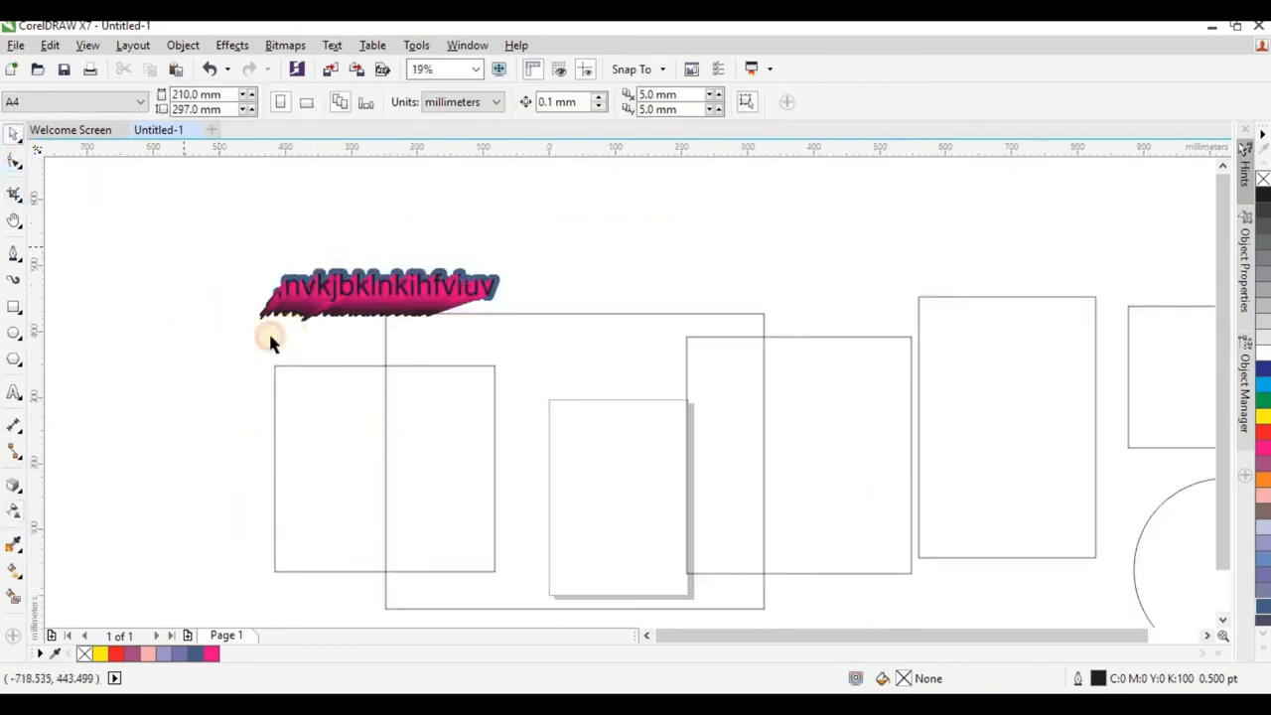
left_click(277, 444)
left_click(210, 653)
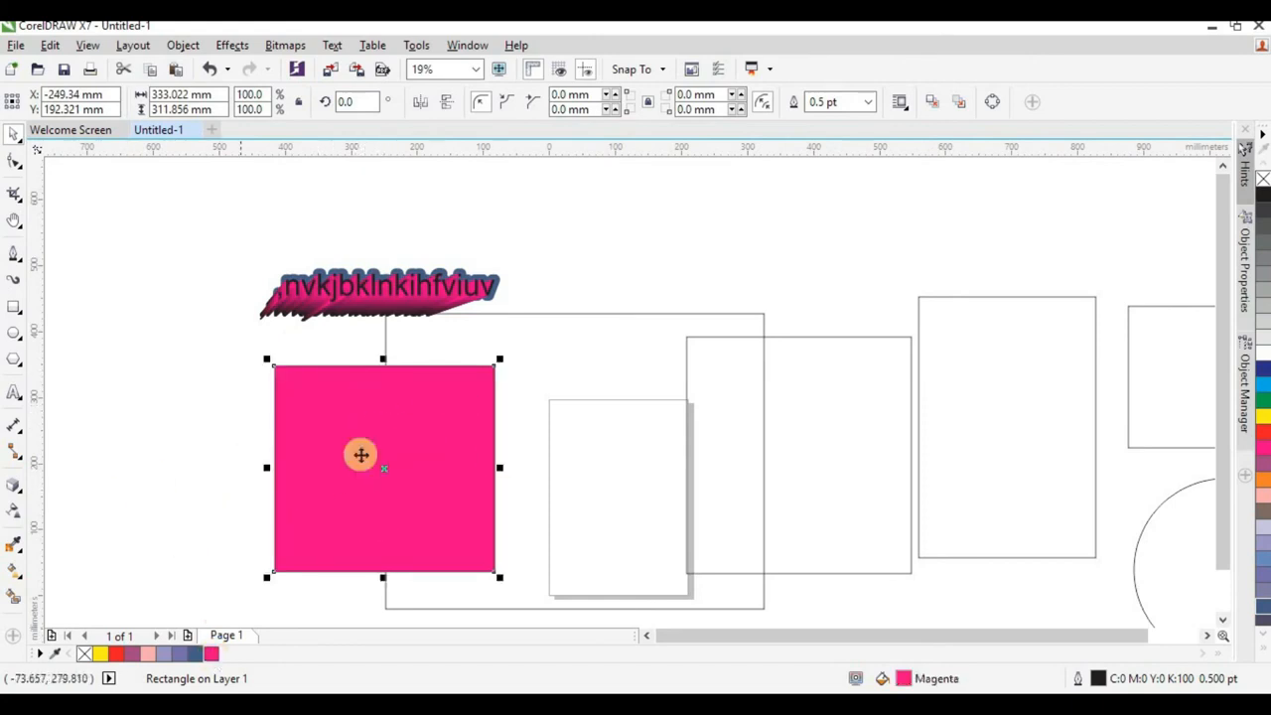
Apply a linear transparency to the magenta rectangle, fading downward from its middle to 100% near the lower edge at about -90°.
left_click(14, 510)
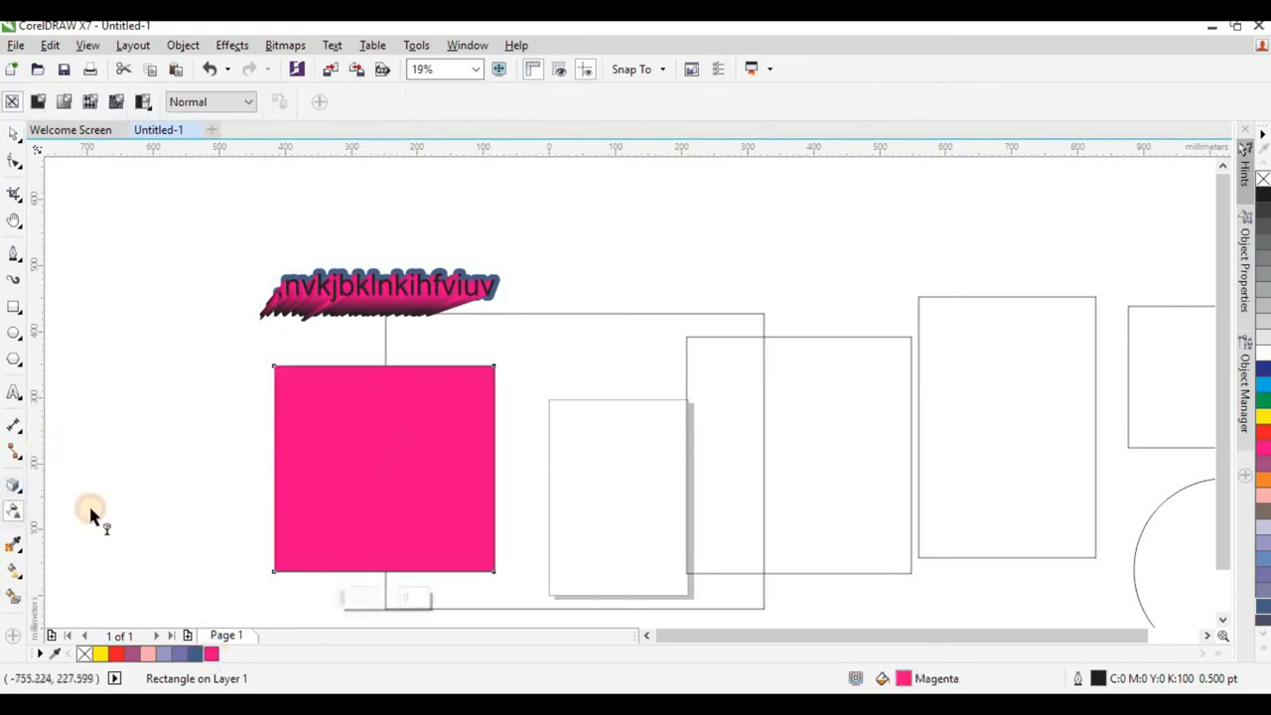
left_click_drag(385, 443, 386, 559)
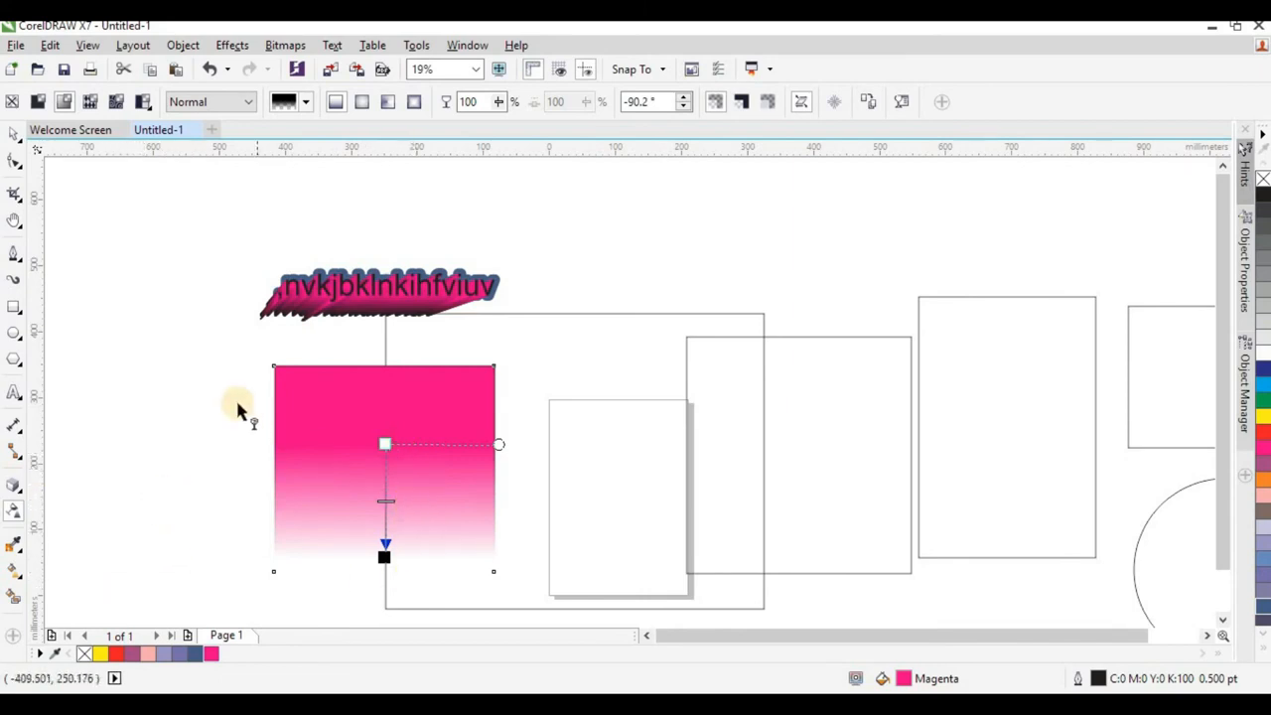
mouse_move(384, 557)
left_mouse_down()
mouse_move(383, 531)
mouse_move(285, 434)
mouse_move(459, 474)
mouse_move(301, 377)
mouse_move(420, 502)
mouse_move(384, 527)
mouse_move(386, 542)
left_mouse_up()
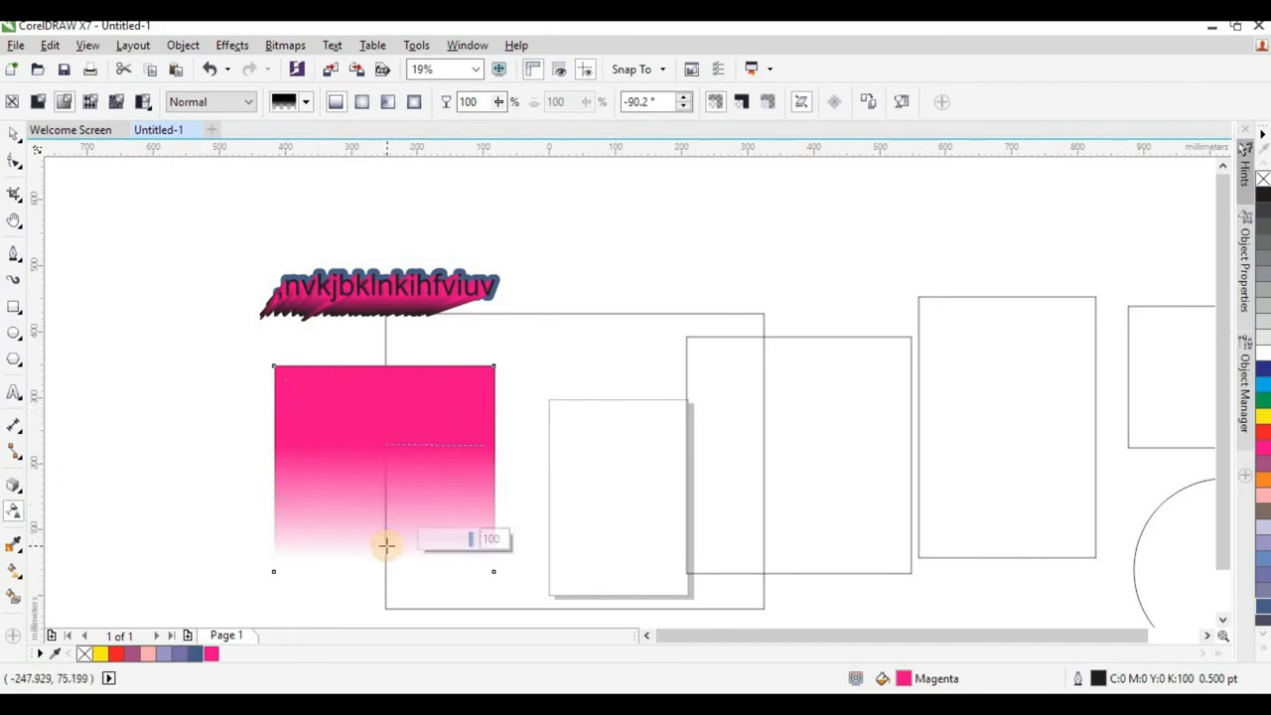
left_click(392, 402)
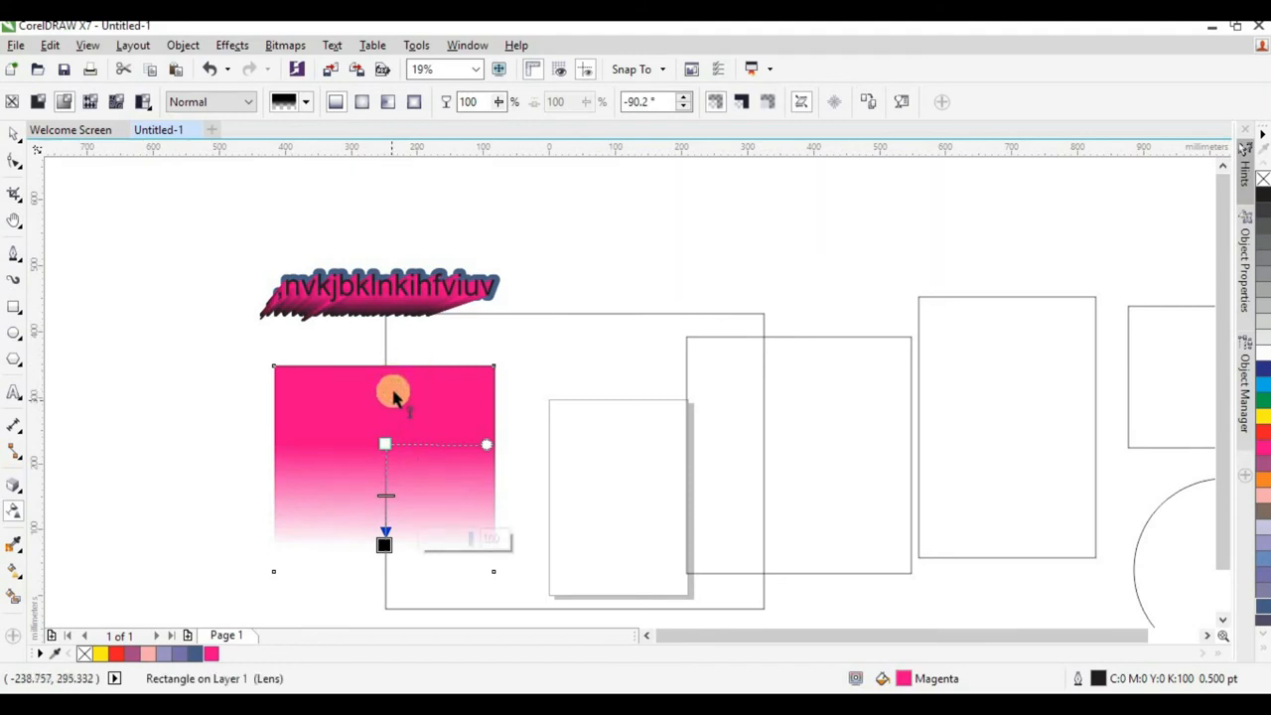
Convert the faded magenta rectangle to a 300 dpi CMYK bitmap with anti-aliasing and a transparent background.
left_click(285, 46)
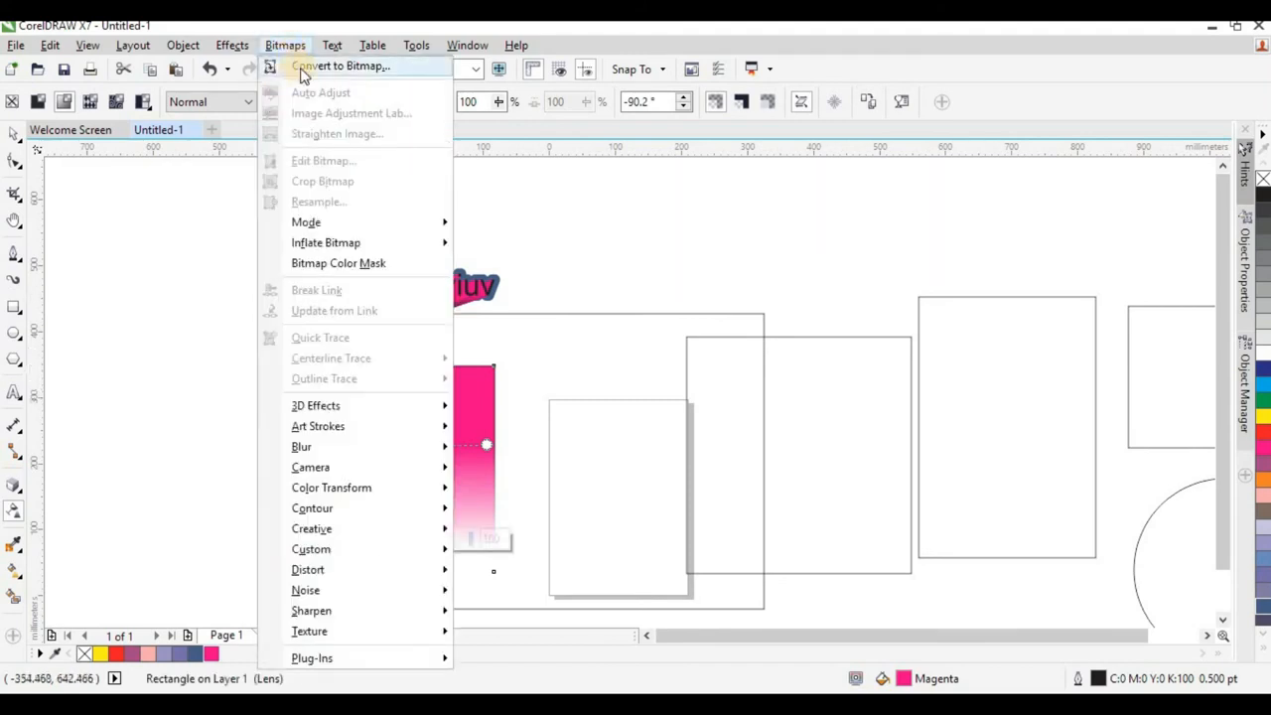
left_click(303, 69)
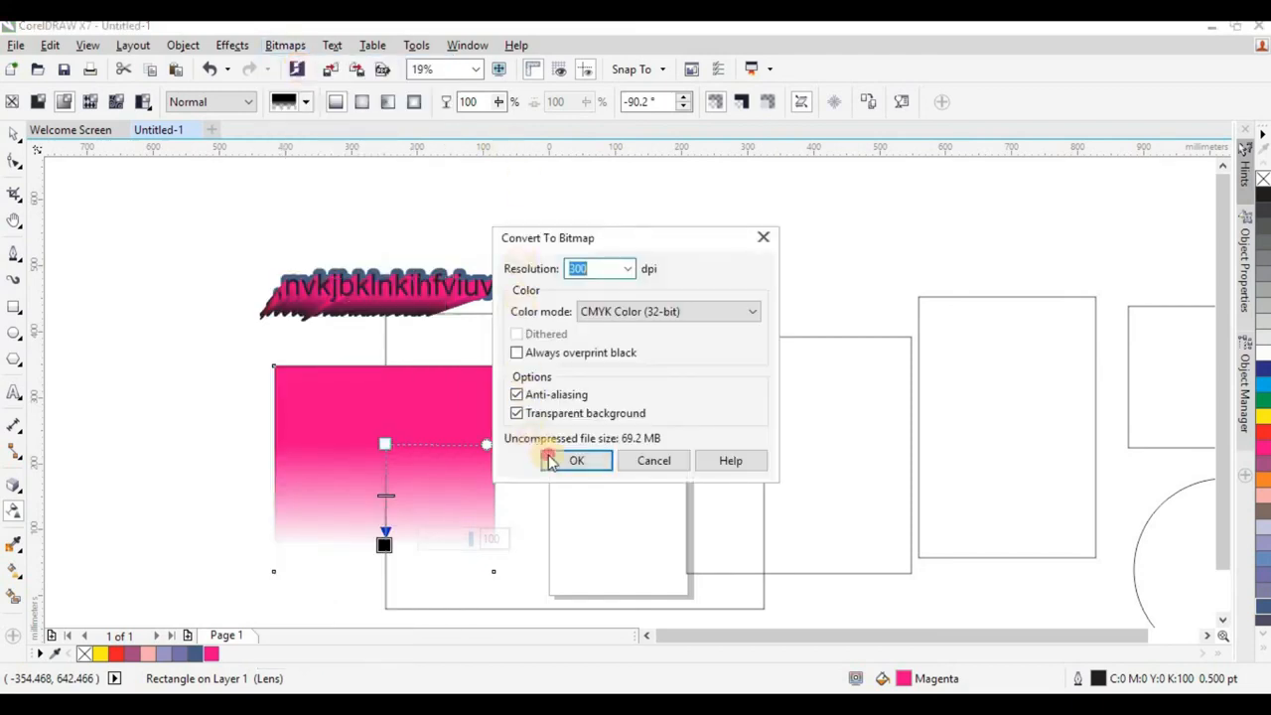
left_click(574, 461)
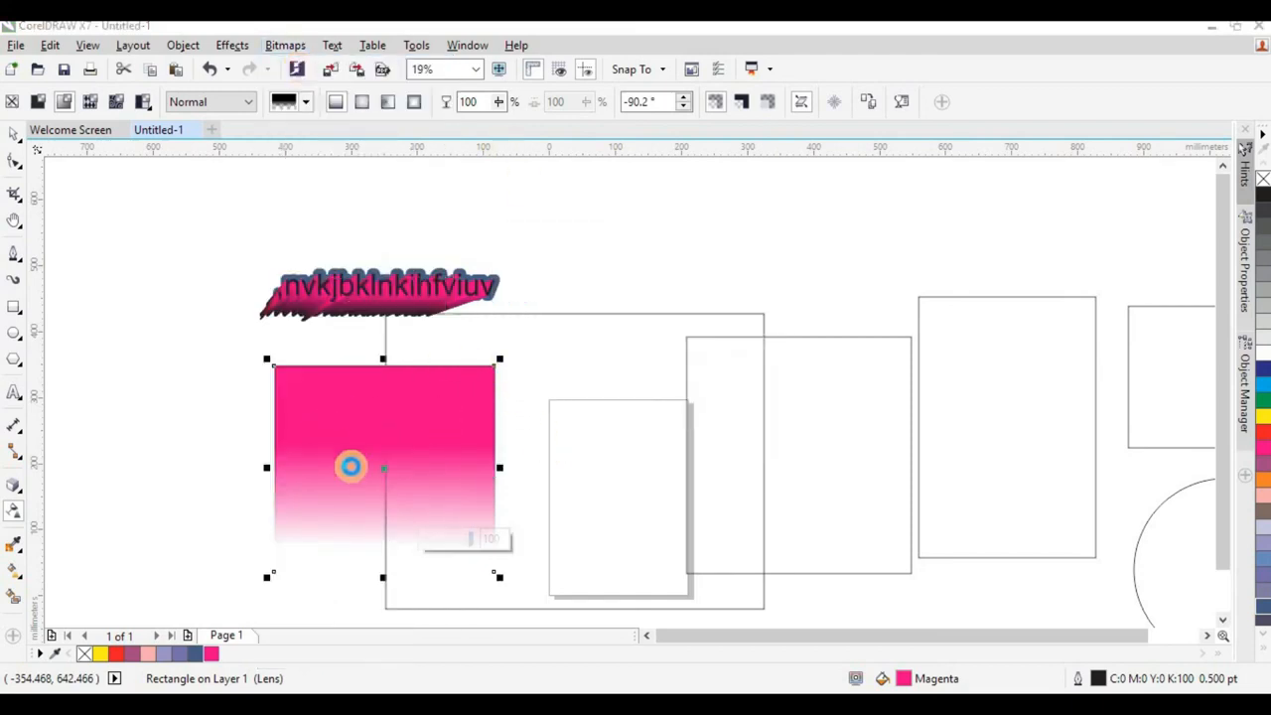
Add a linear transparency to the magenta bitmap, fading upward from its middle to 100% near the upper edge at about 91°.
left_click(335, 410)
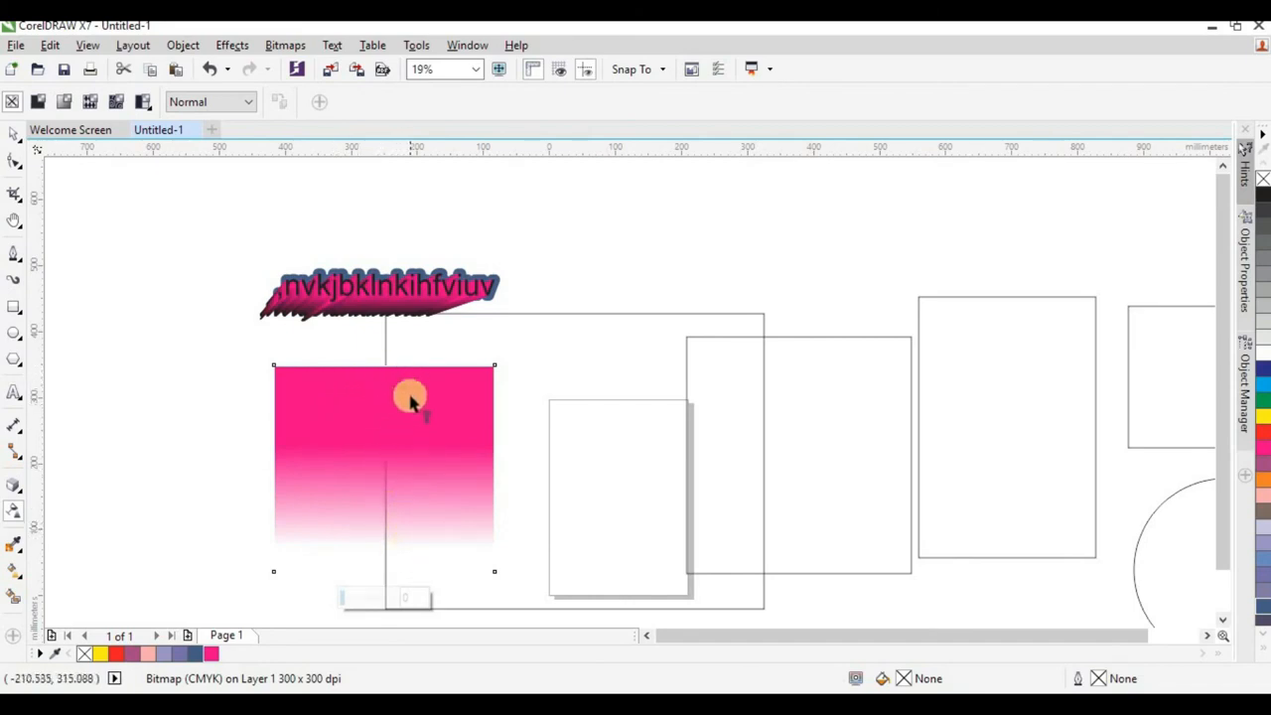
left_click_drag(404, 459, 398, 375)
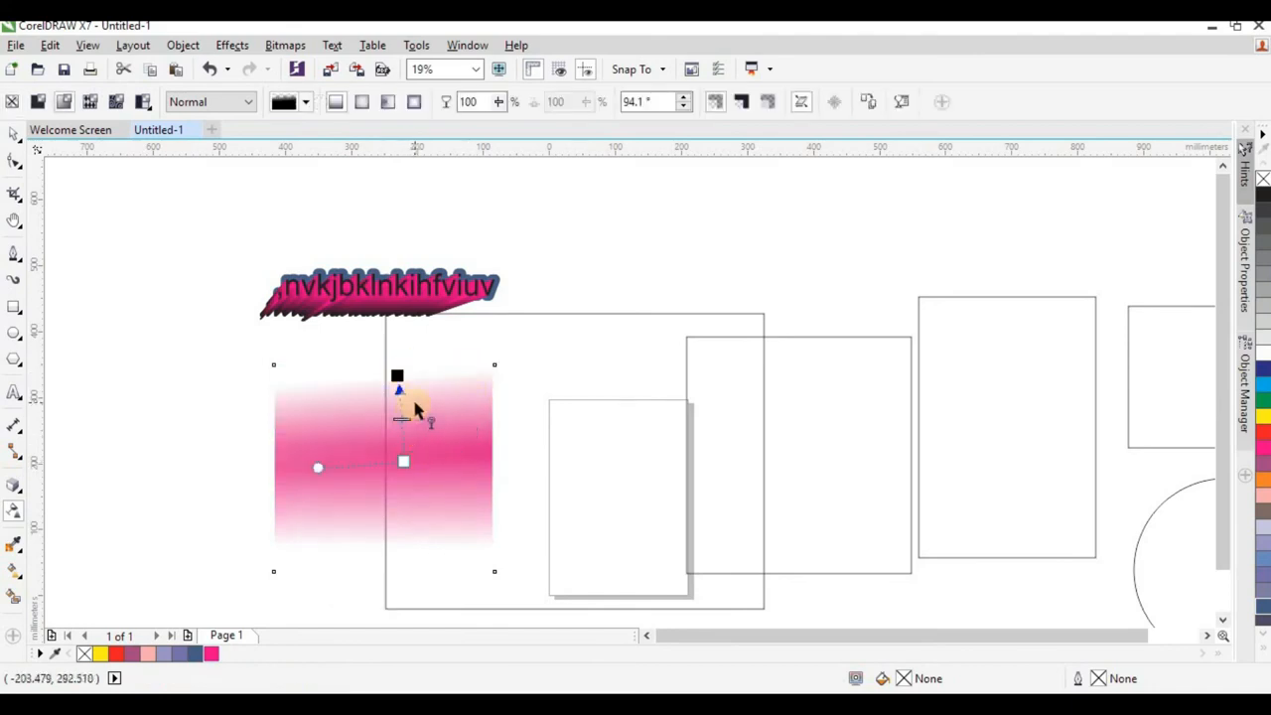
left_click_drag(405, 376, 401, 376)
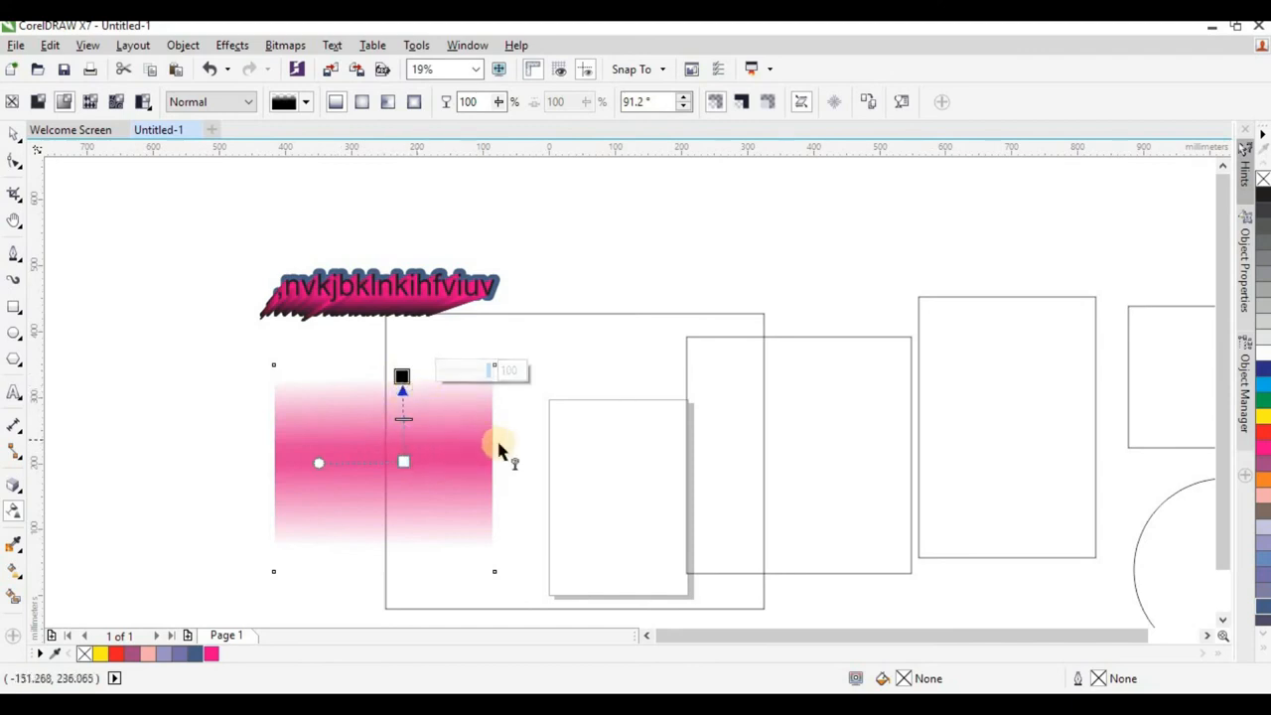
Convert the bitmap with its upward fade to a bitmap again at 300 dpi, CMYK, with anti-aliasing and a transparent background.
left_click(281, 45)
left_click(285, 71)
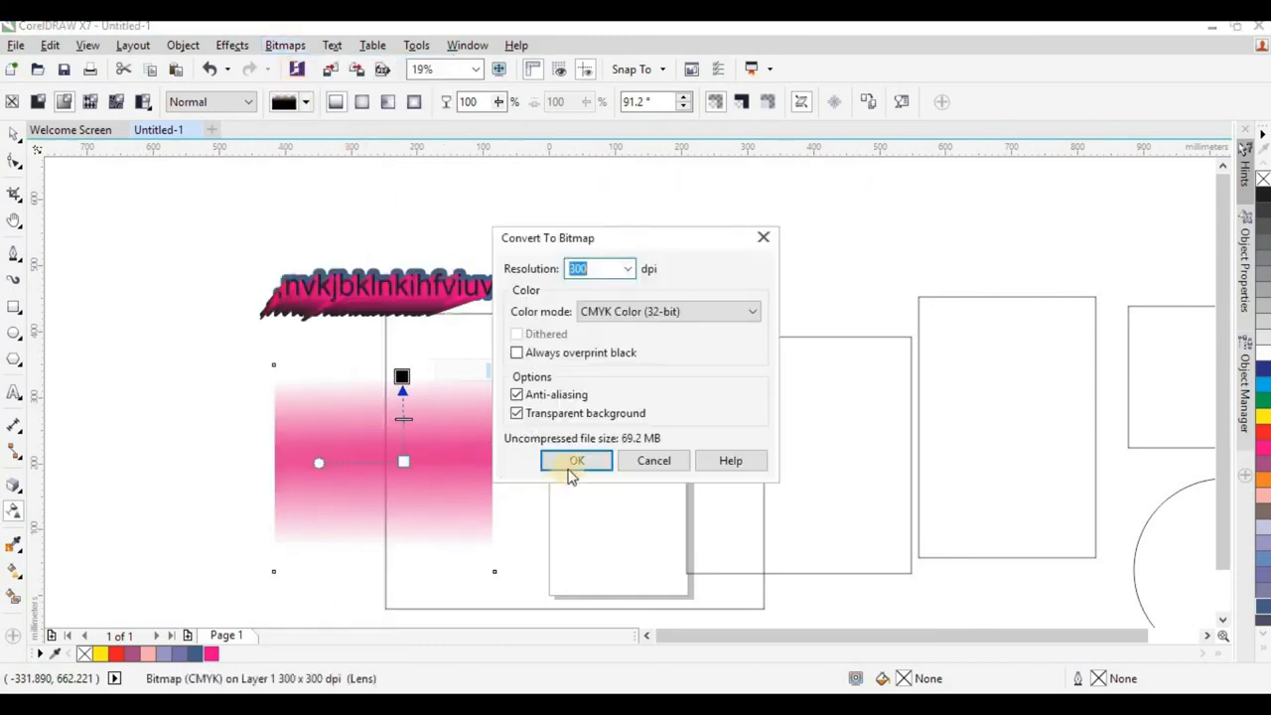
left_click(566, 462)
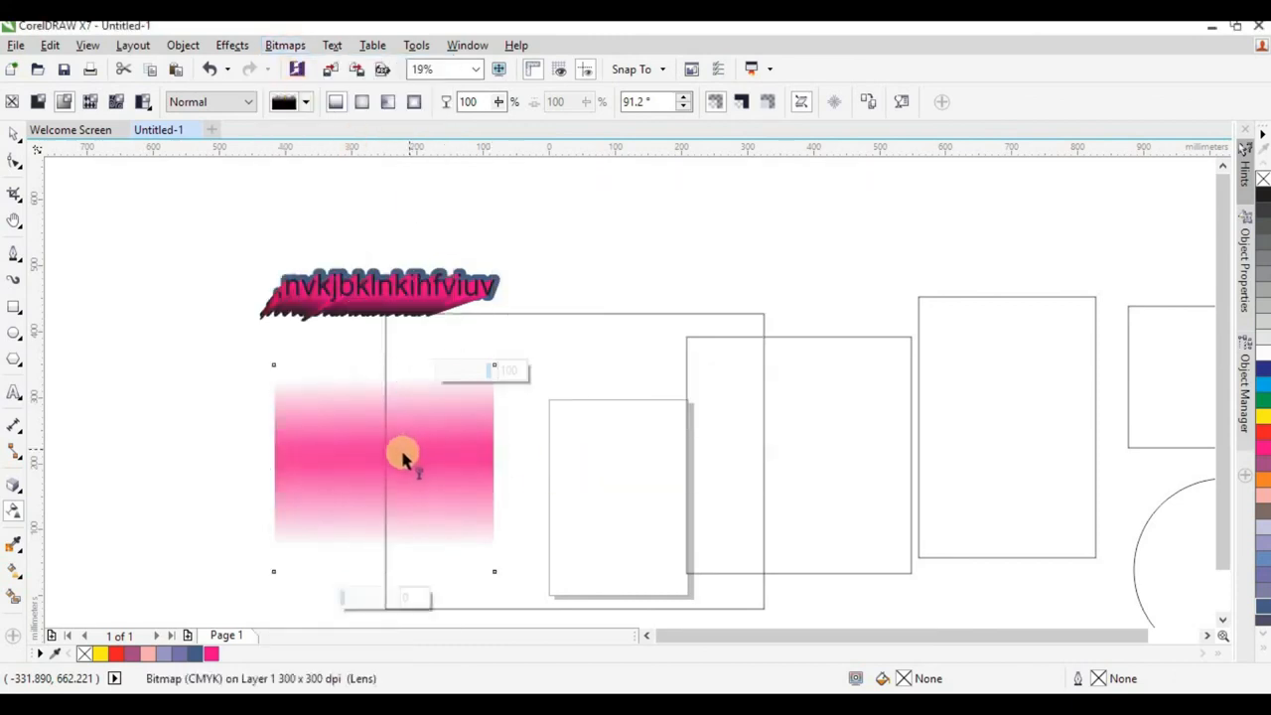
Add a linear transparency fading the bitmap toward its right edge at about 1.5°, and deselect it.
left_click_drag(402, 456, 476, 451)
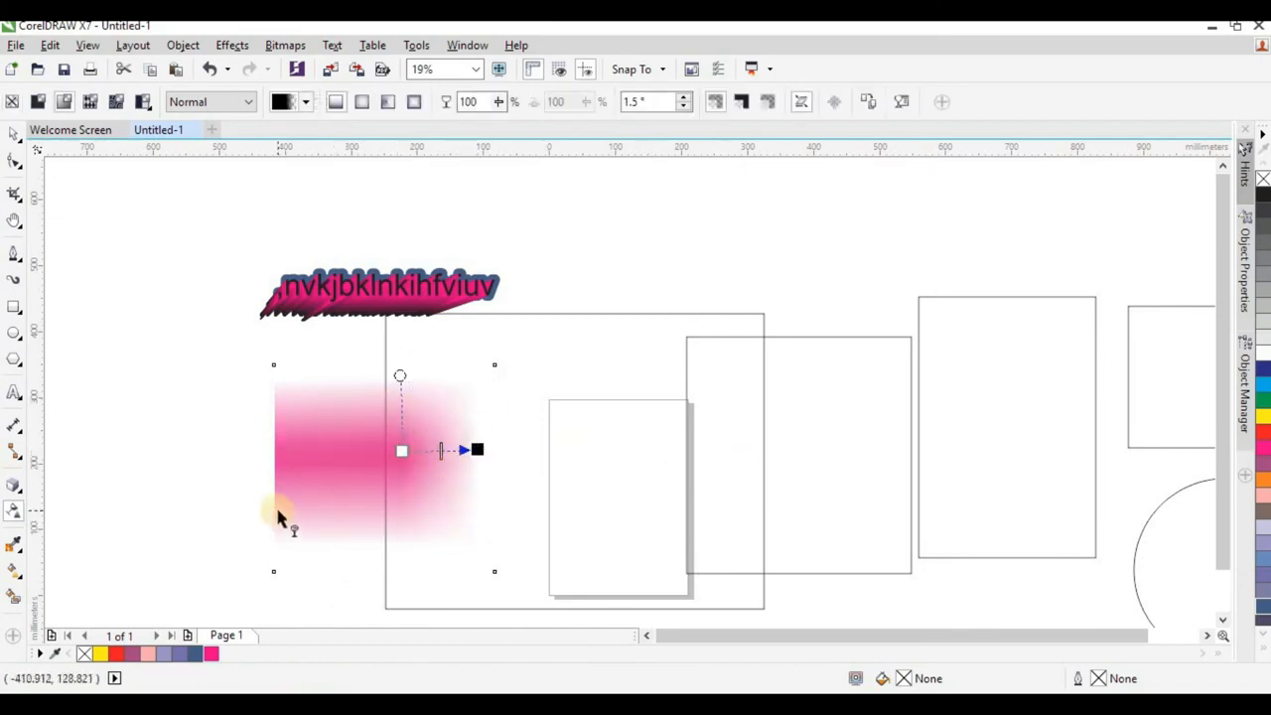
left_click(14, 132)
left_click(117, 197)
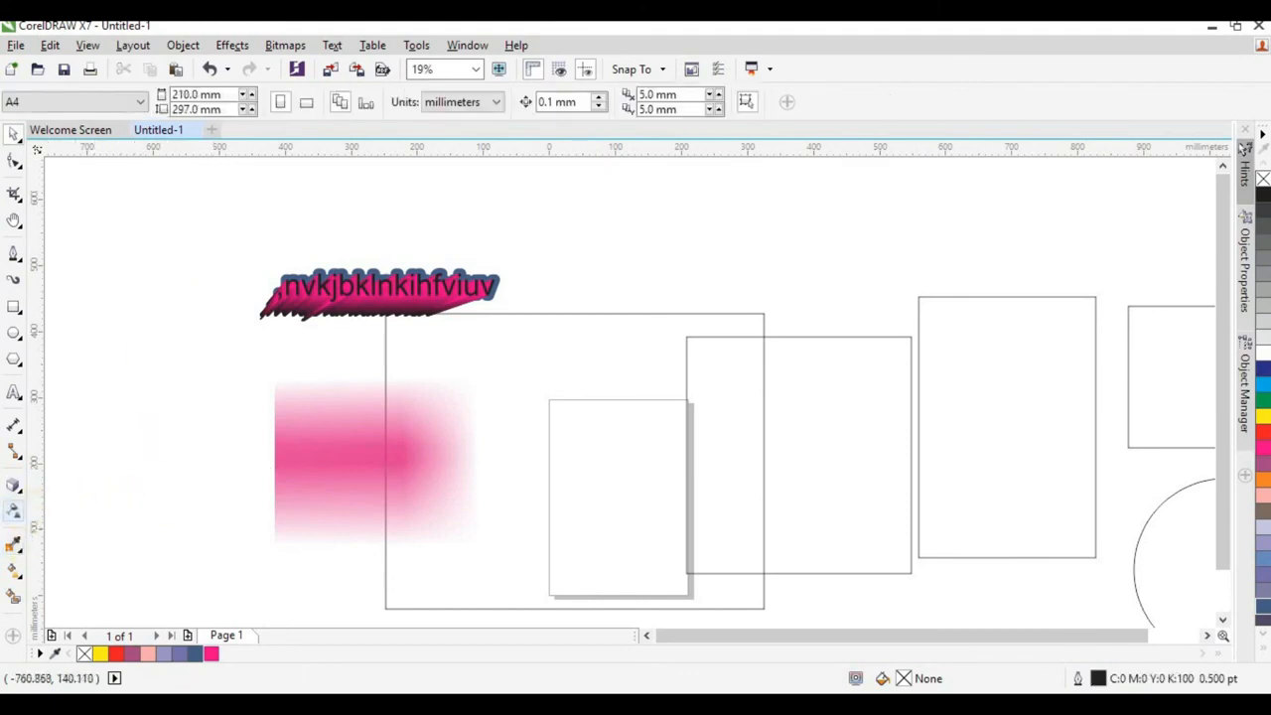
Sample pink C:0 M:79 Y:0 K:0 from the faded bitmap with the Color Eyedropper and fill the four empty rectangles with it.
left_click(13, 544)
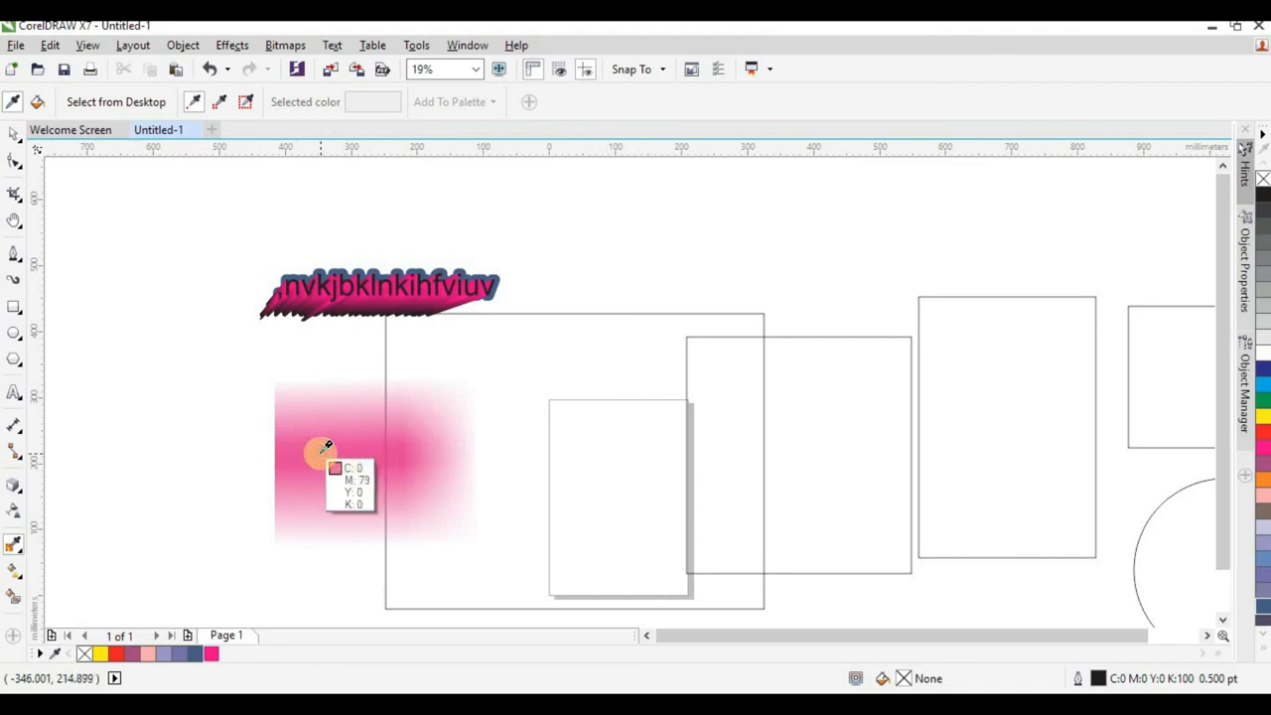
left_click(379, 417)
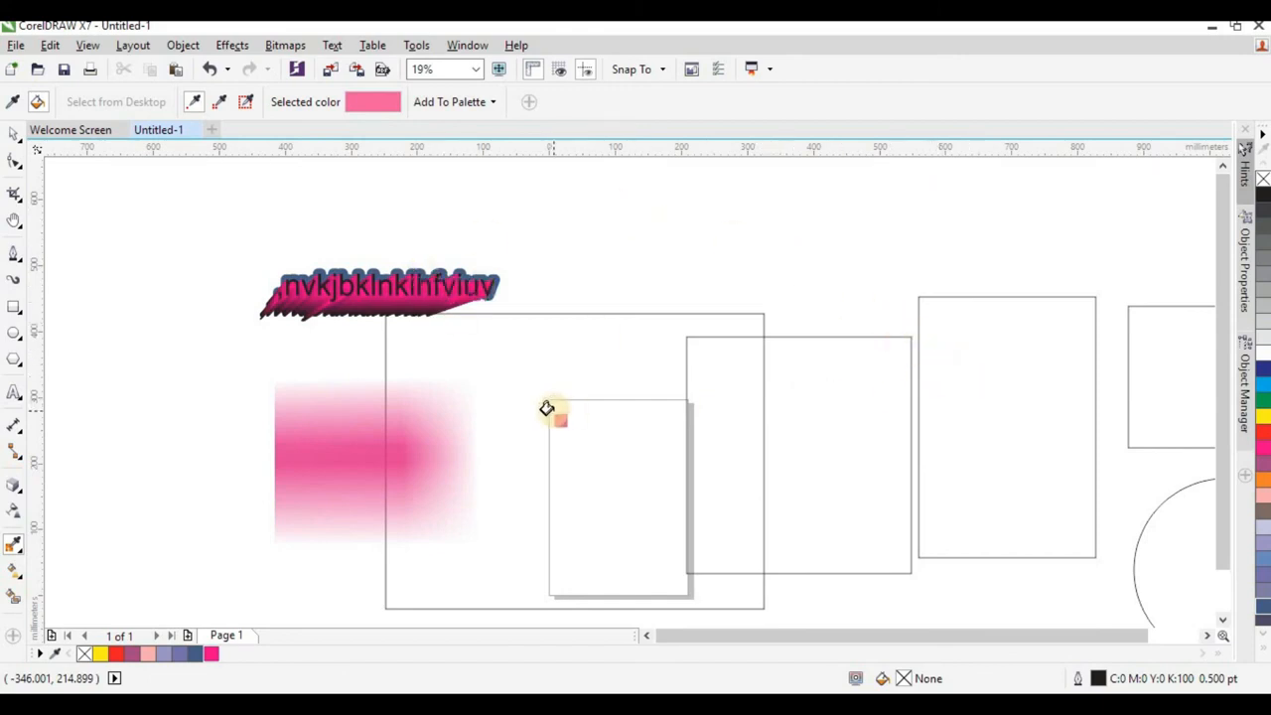
left_click(951, 399)
left_click(840, 421)
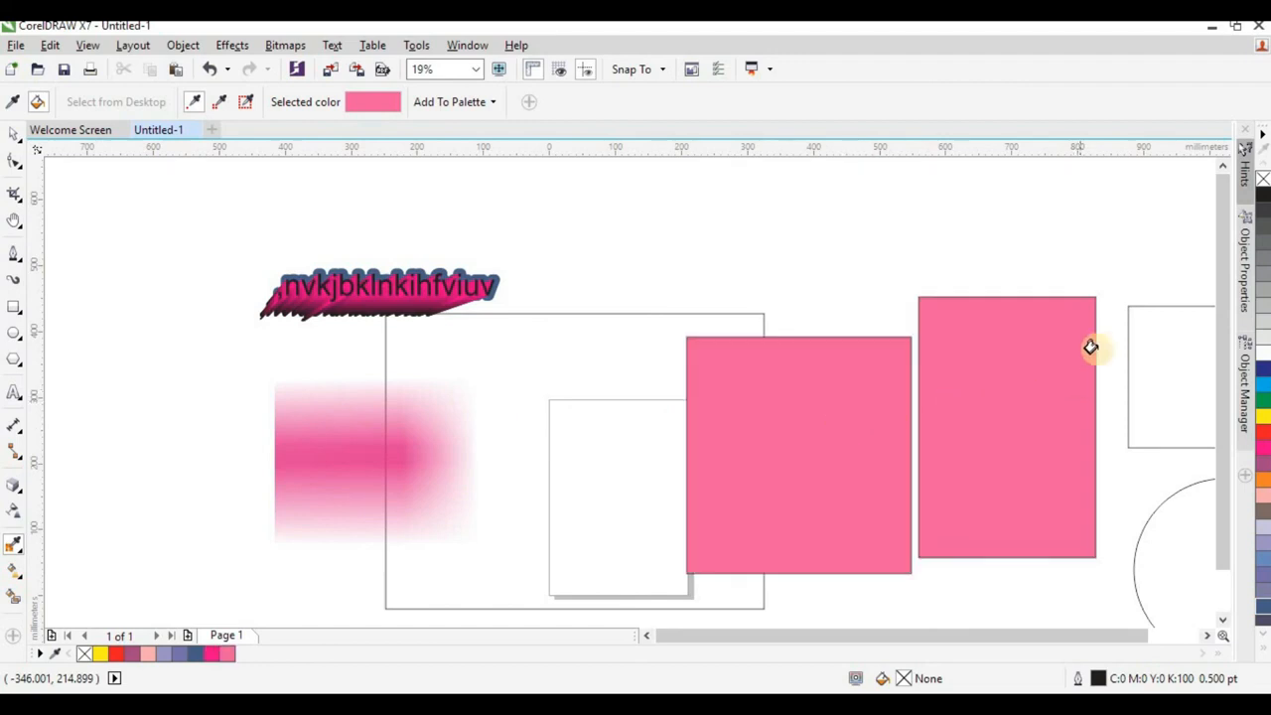
left_click(1142, 348)
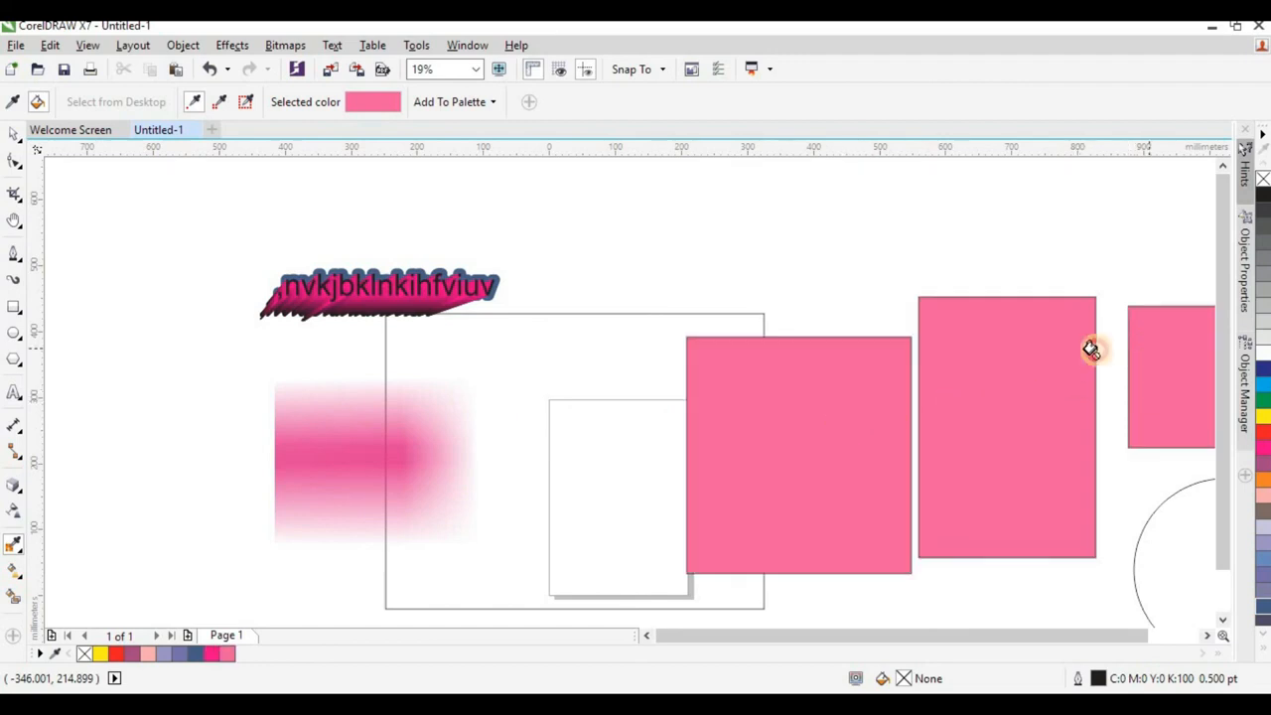
left_click(597, 438)
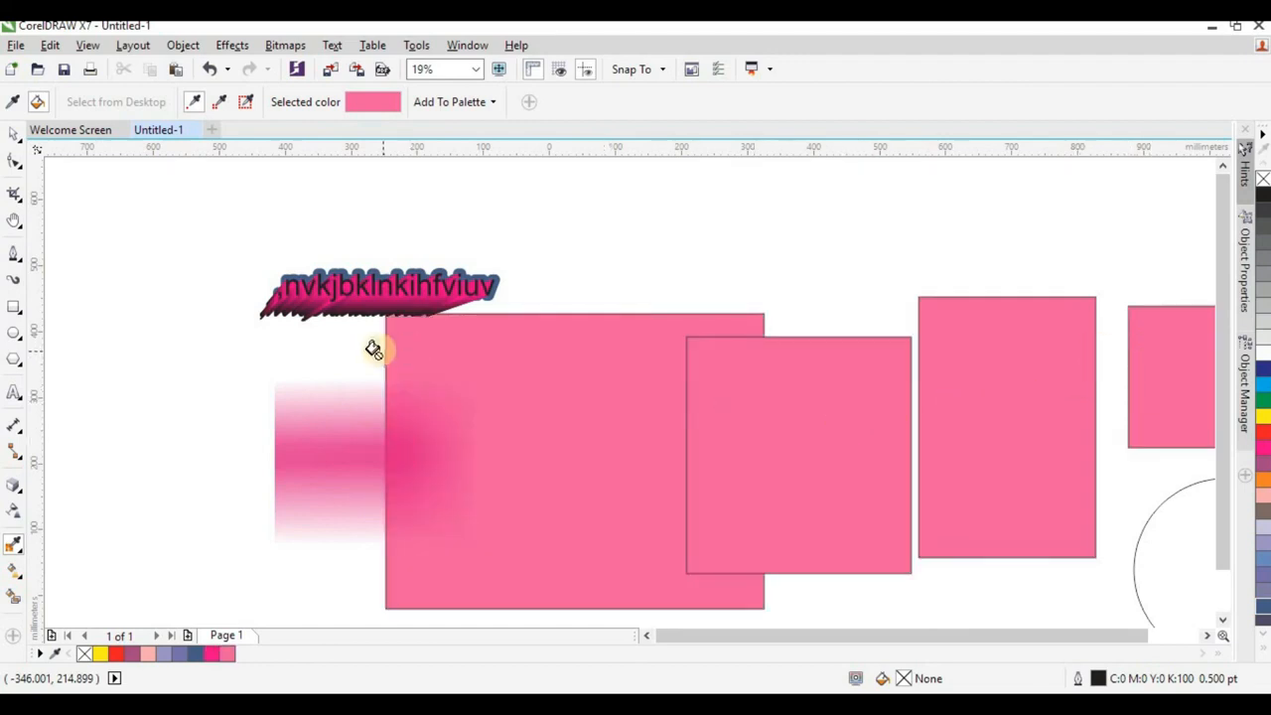
left_click(13, 133)
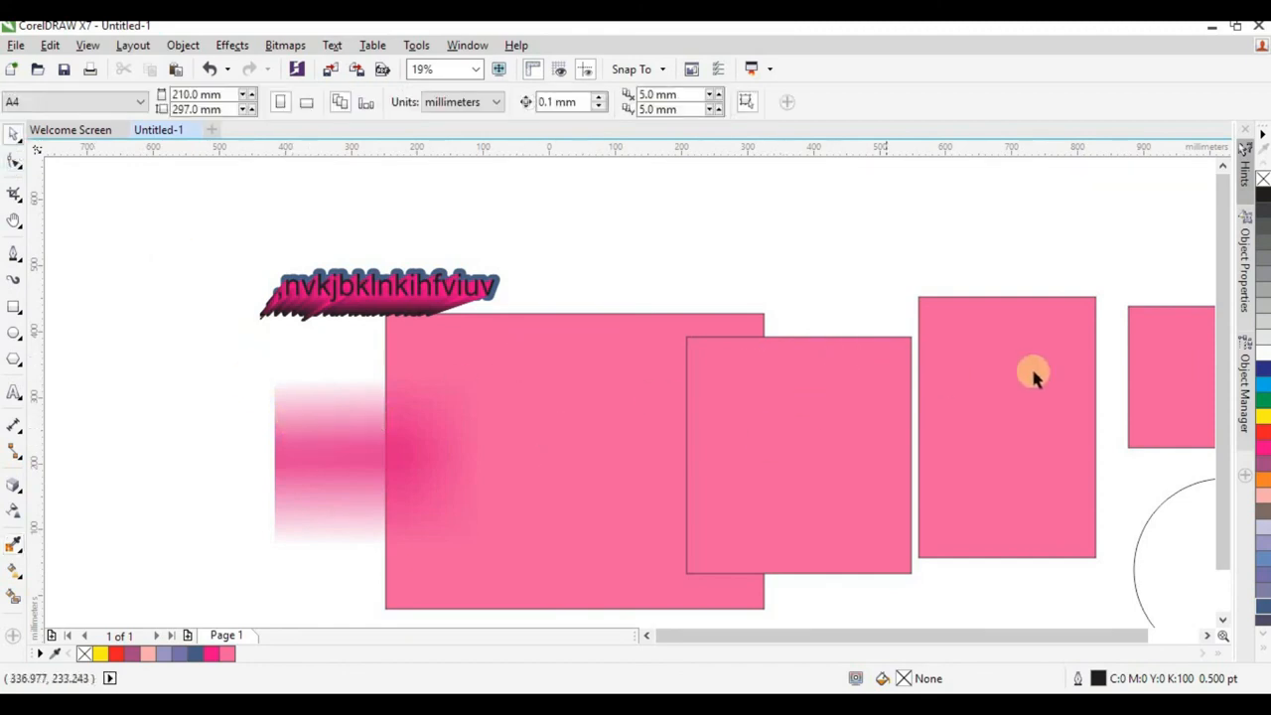
Give the large rectangle behind the bitmap a vertical linear fountain fill from pink at the top to yellow at the bottom.
left_click(14, 544)
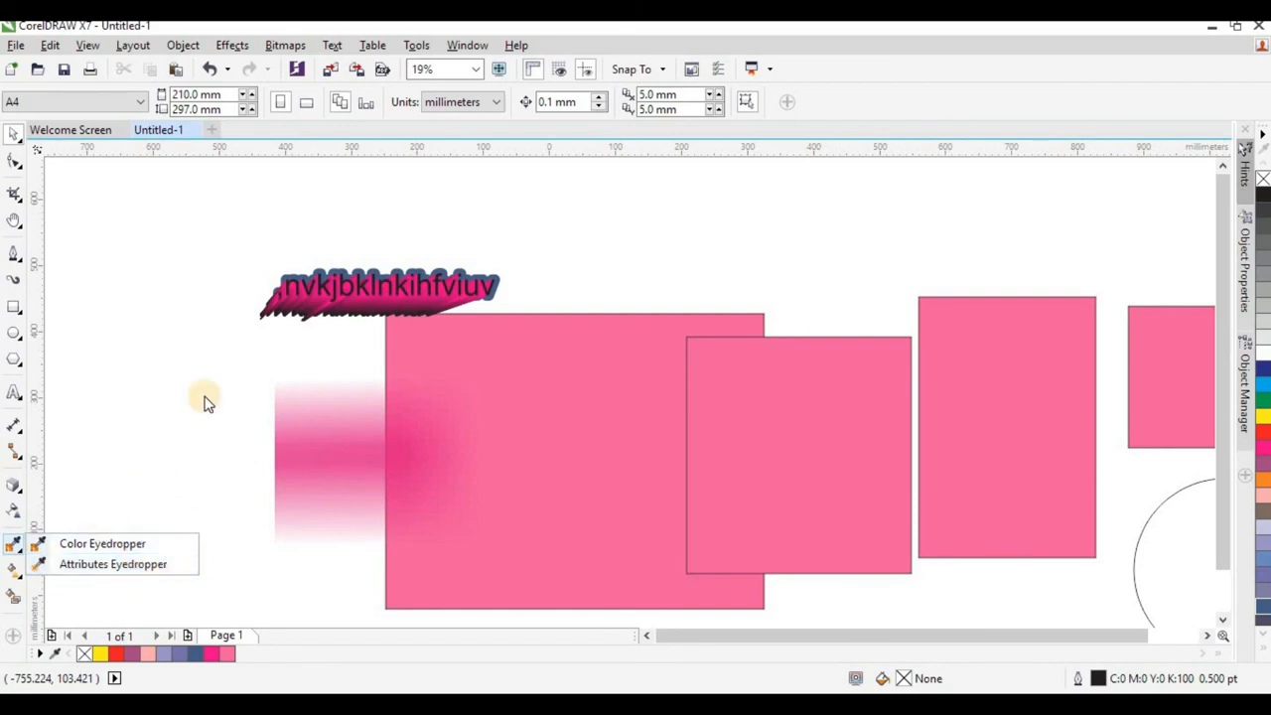
left_click(12, 572)
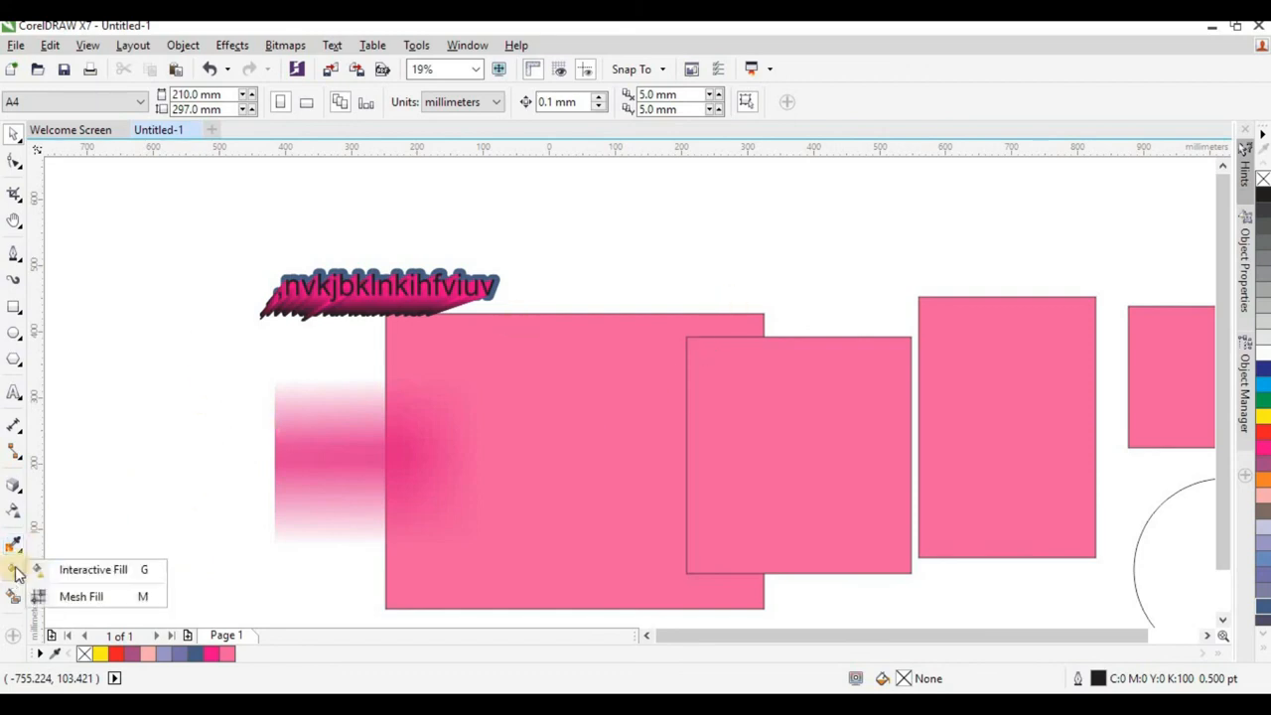
left_click(107, 573)
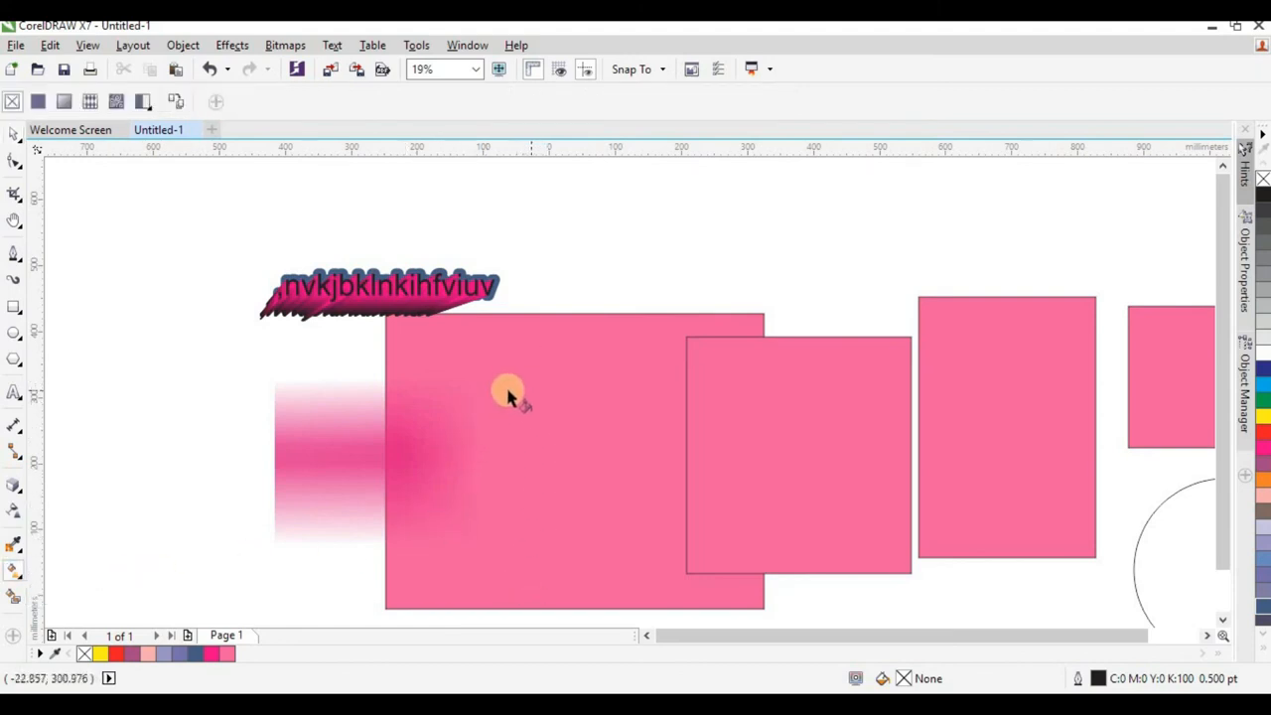
scroll(533, 420, "down", 2)
scroll(500, 462, "up", 2)
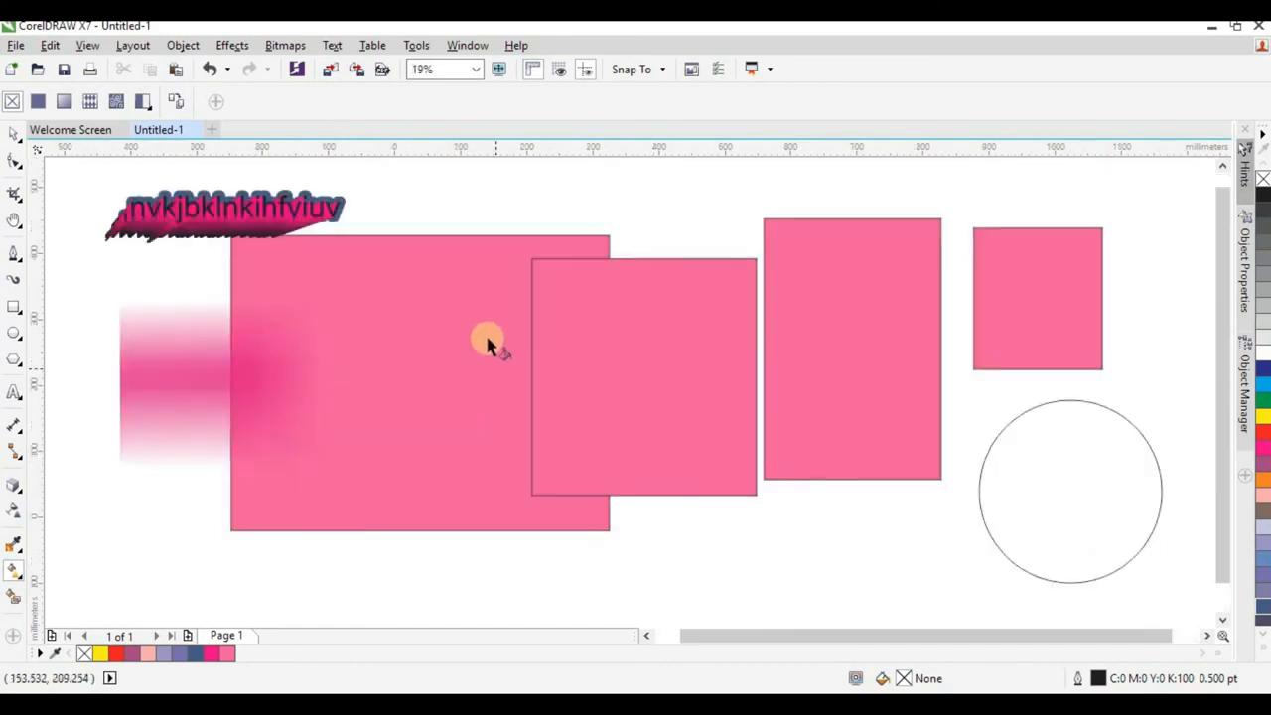
left_click(412, 487)
left_click_drag(375, 275, 373, 453)
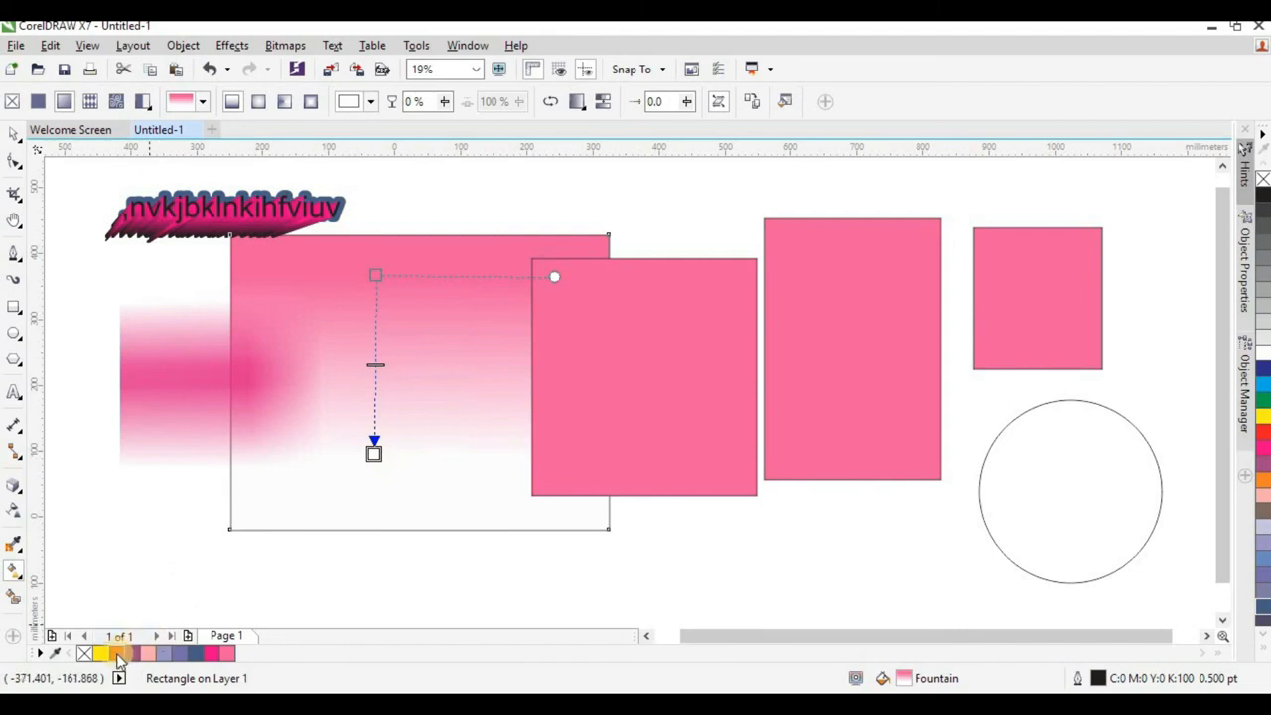
left_click(100, 655)
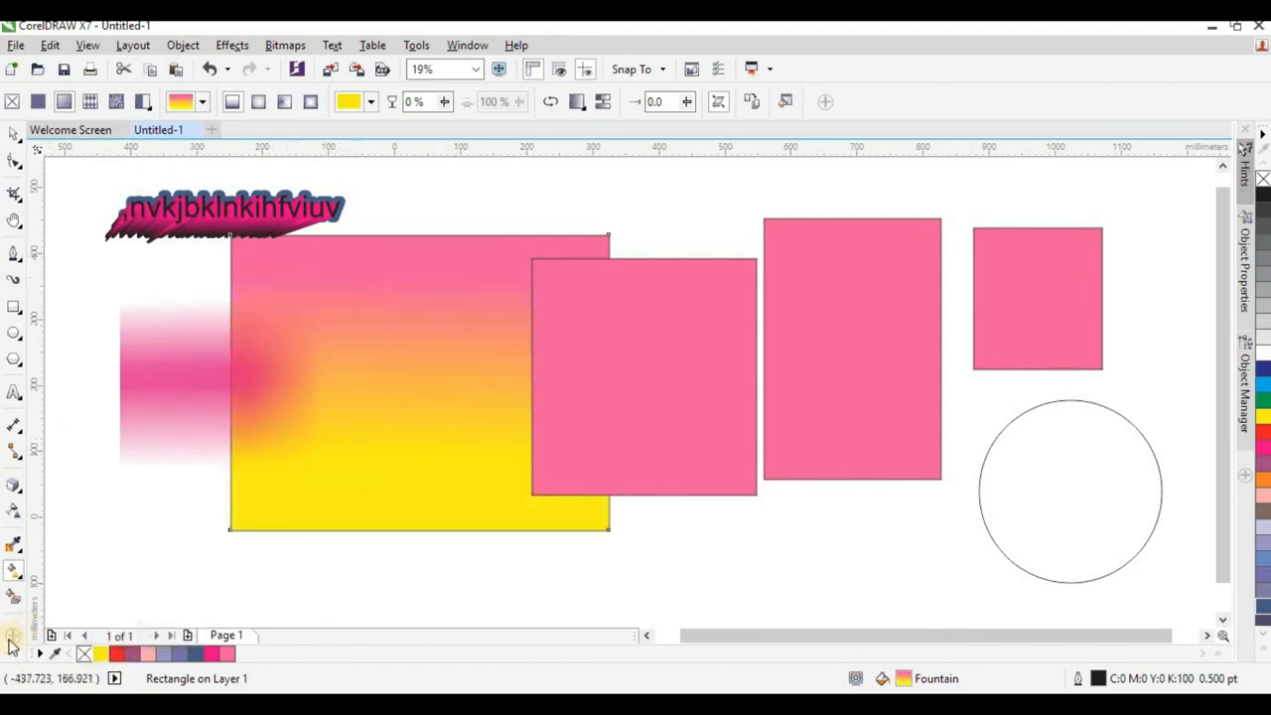
Apply a 2 by 2 rectangular mesh fill to the pink rectangle overlapping the pink-to-yellow one, and deselect it.
left_click(14, 586)
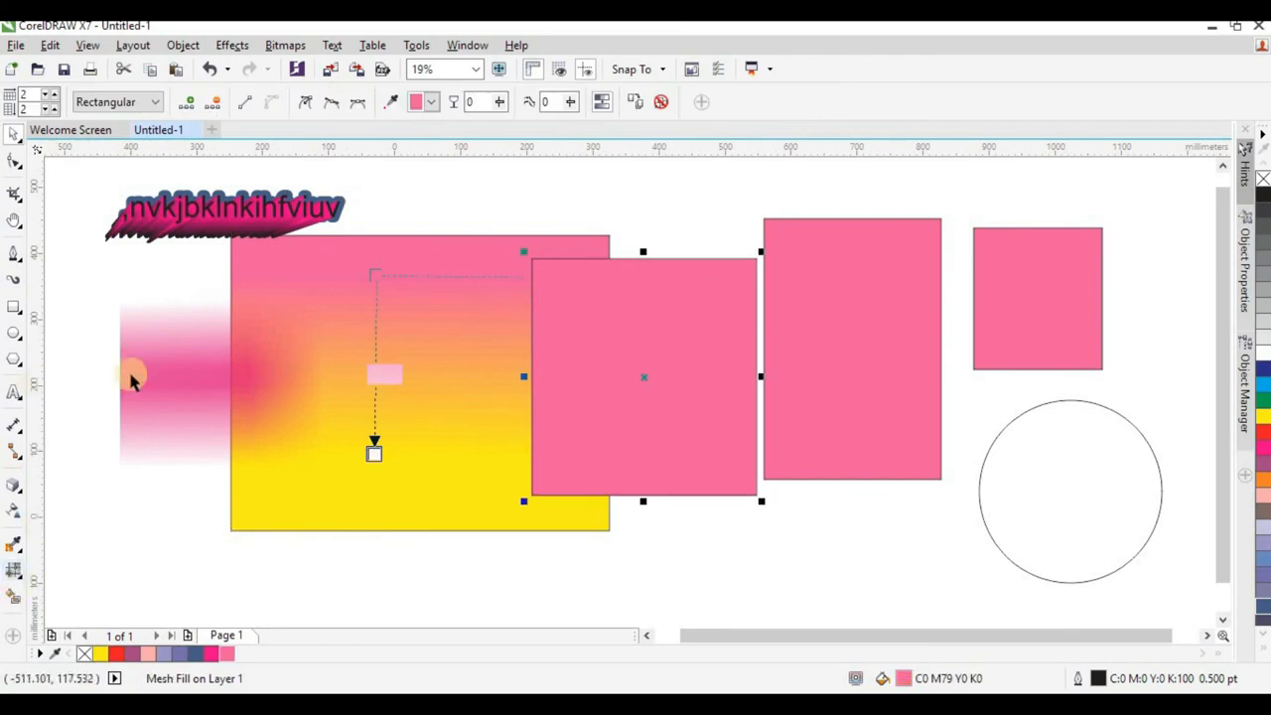
left_click(12, 568)
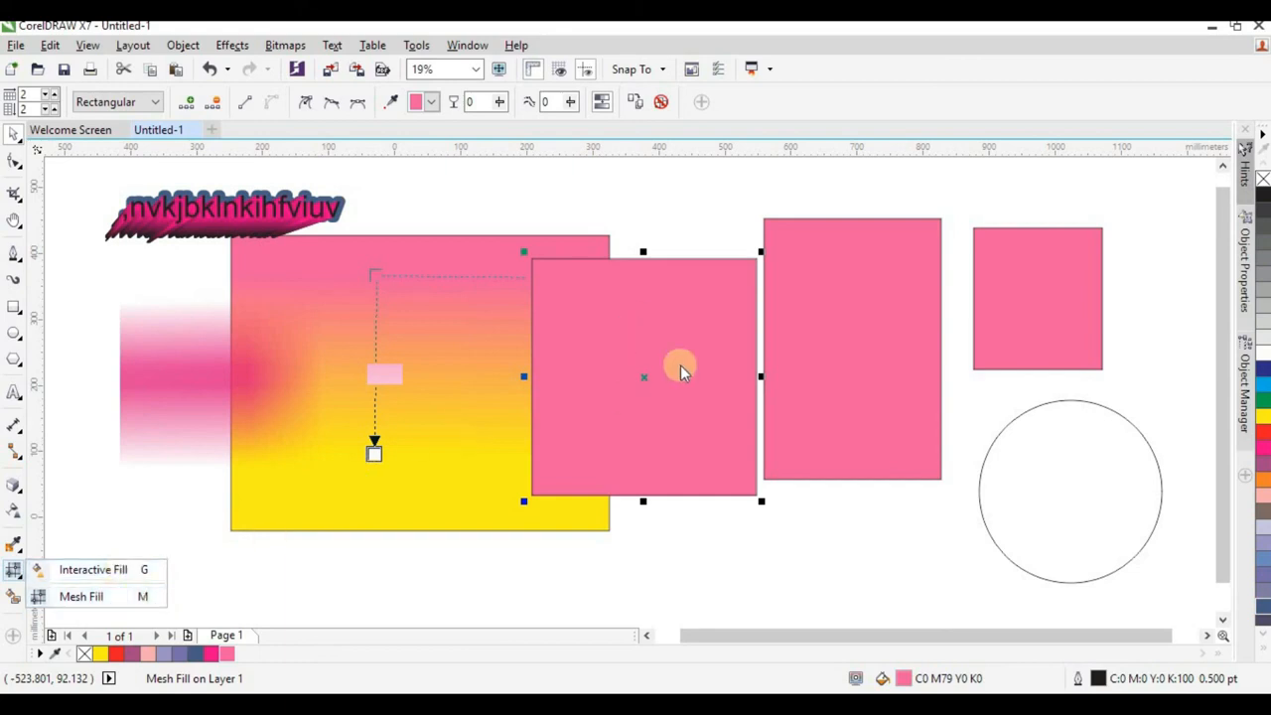
left_click(12, 597)
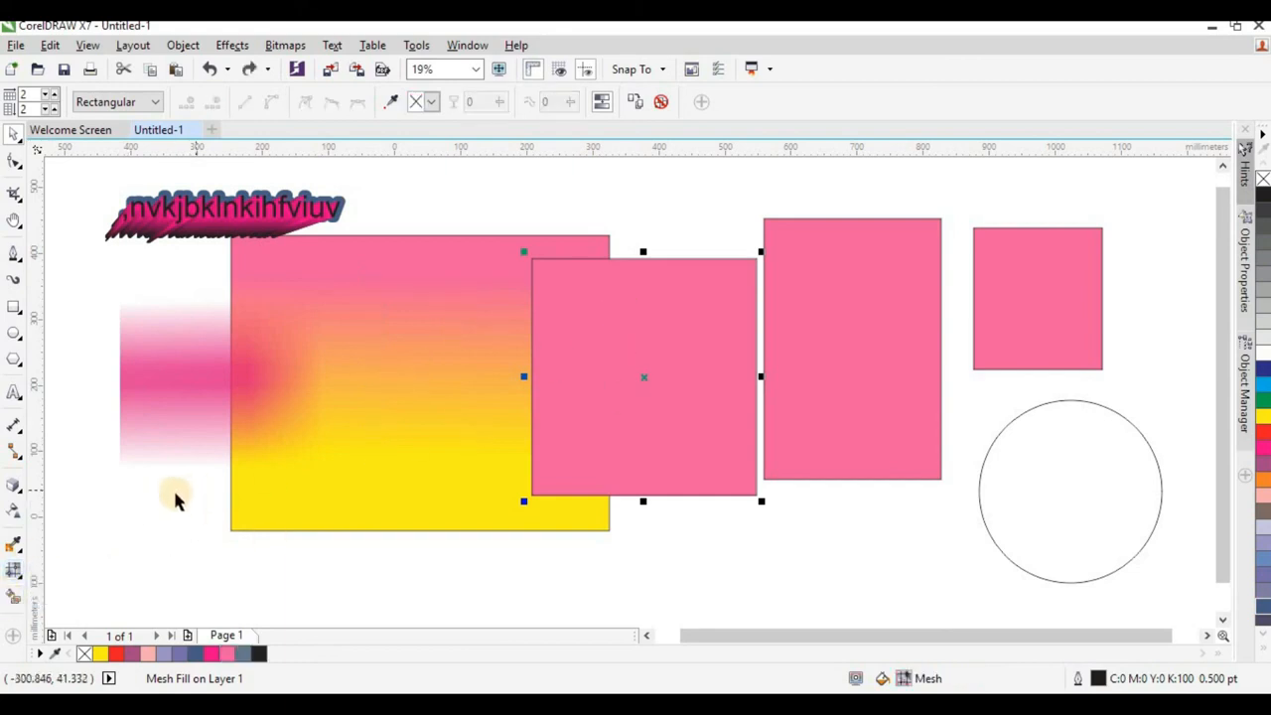
left_click(111, 522)
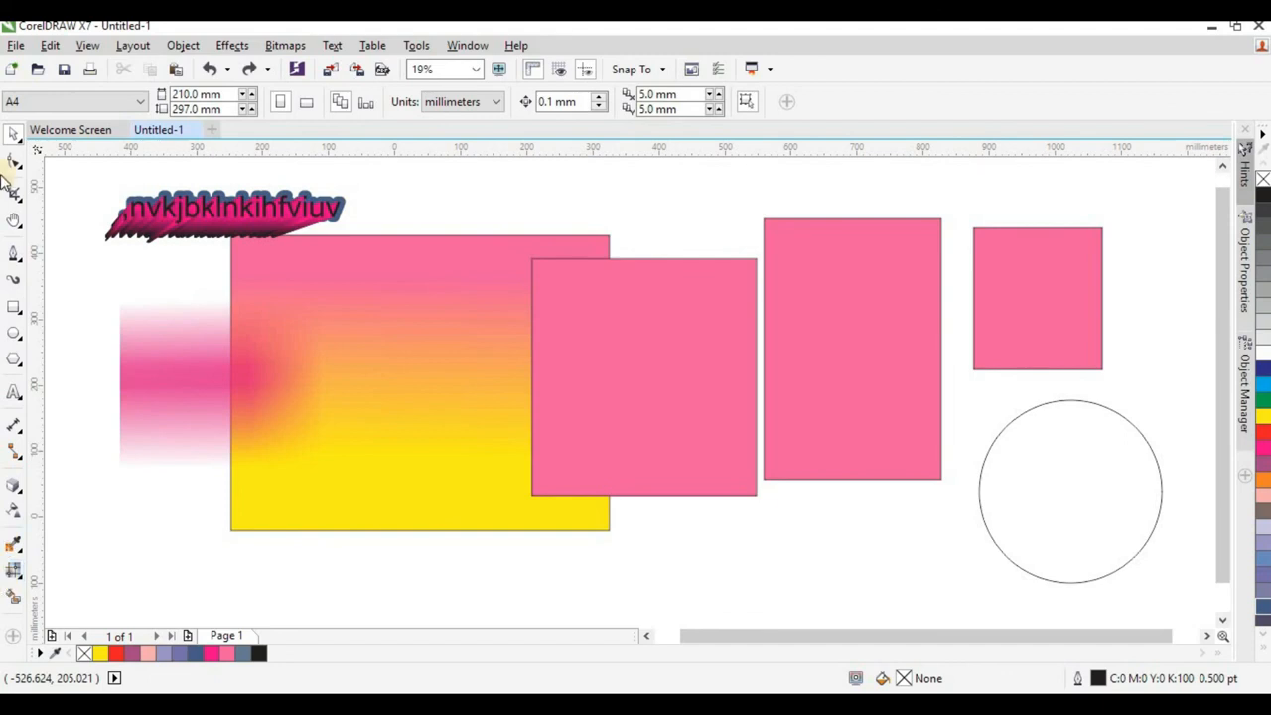